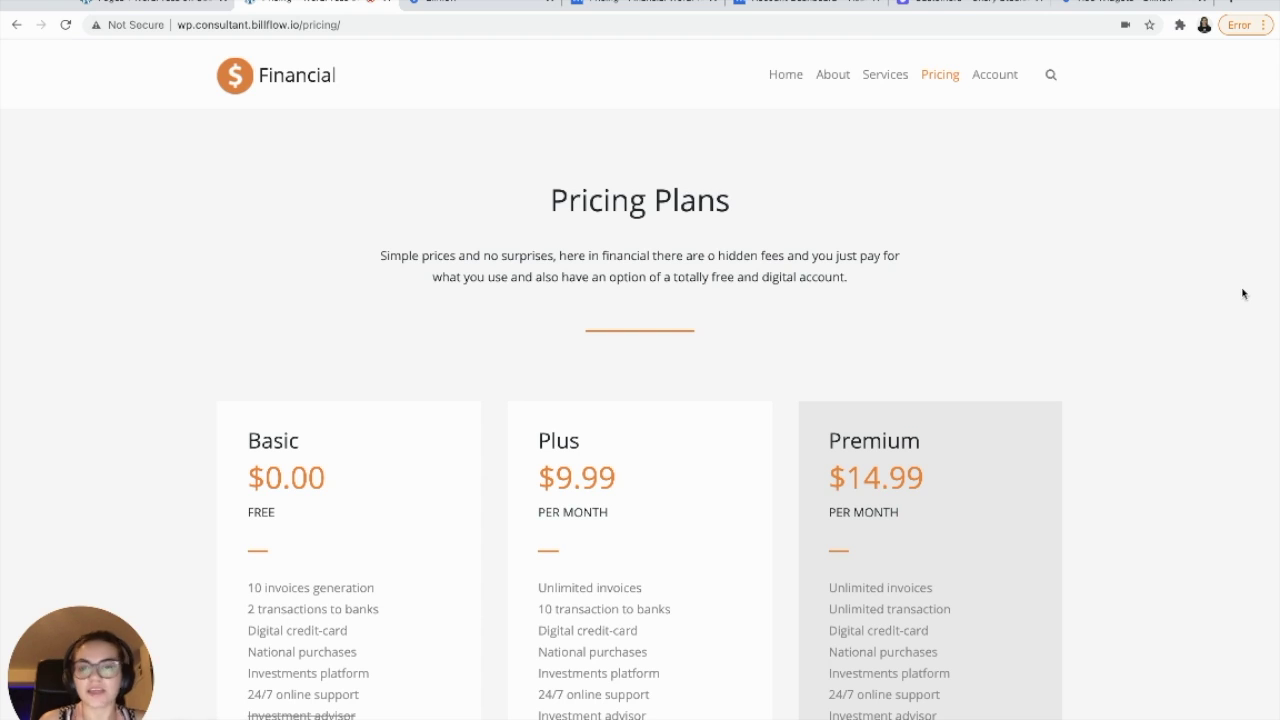
# - Scroll down to the Plus pricing card and choose Select Plan to try its signup
pyautogui.scroll(-3, 1242, 292)
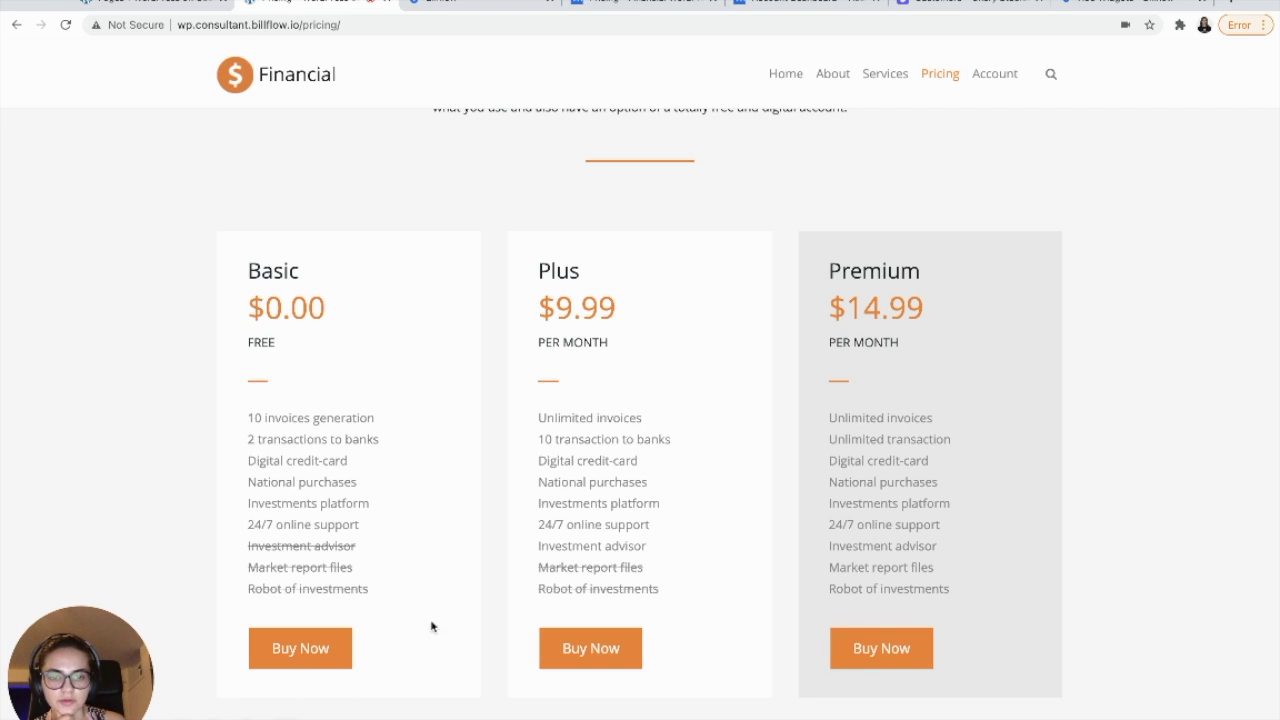
pyautogui.scroll(-2, 771, 663)
pyautogui.scroll(-2, 771, 663)
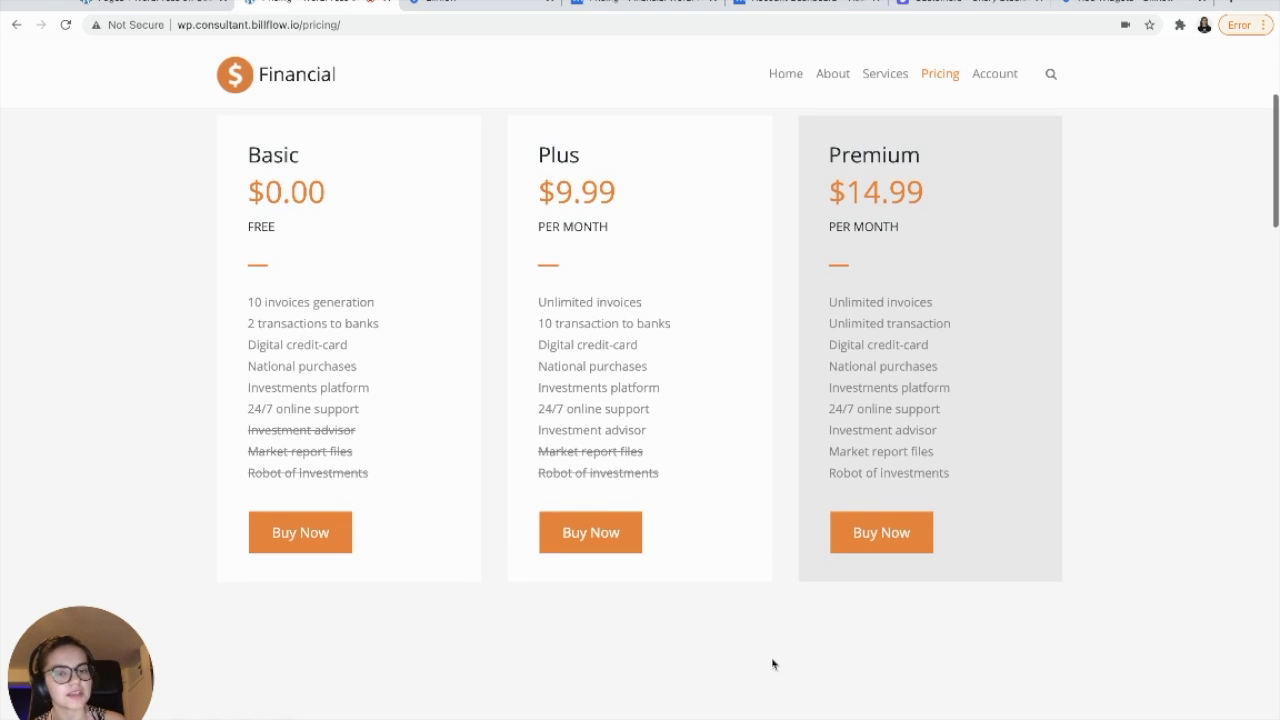
pyautogui.scroll(-6, 772, 663)
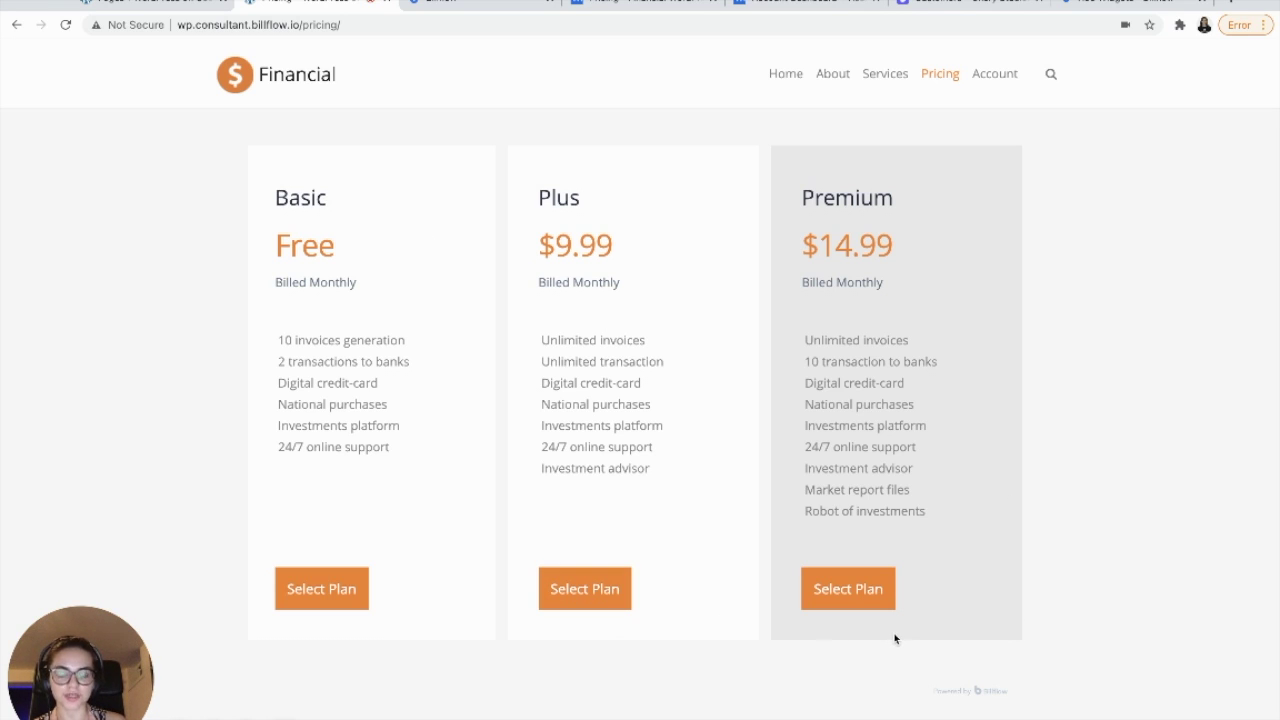
pyautogui.click(580, 601)
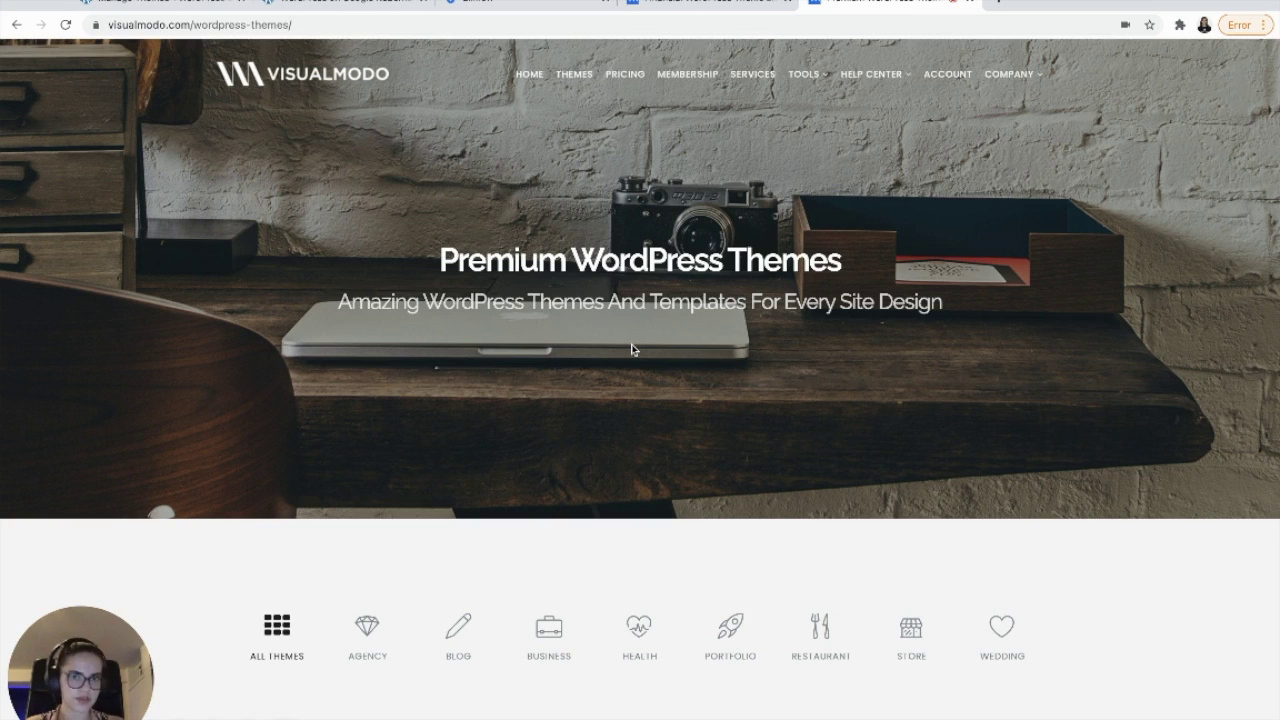
# - View the Financial WordPress Theme page and the Visualmodo account Downloads, then return to WordPress
pyautogui.scroll(-15, 632, 349)
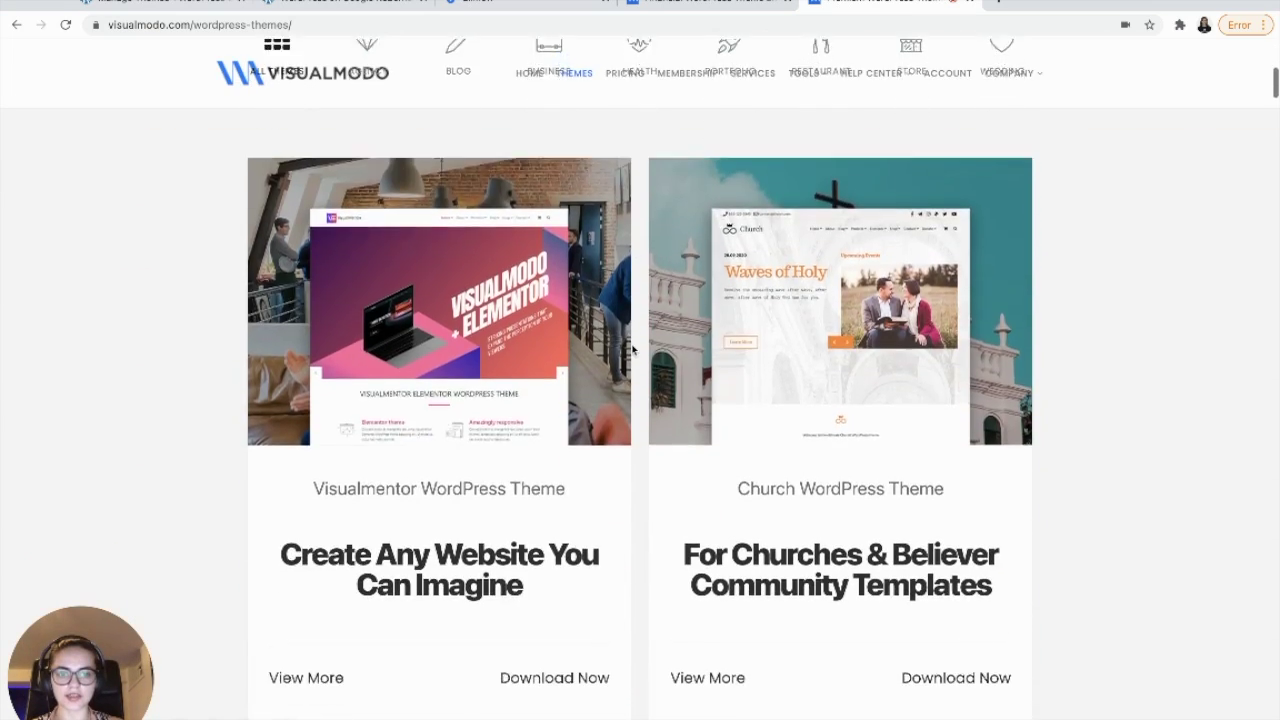
pyautogui.scroll(-2, 632, 349)
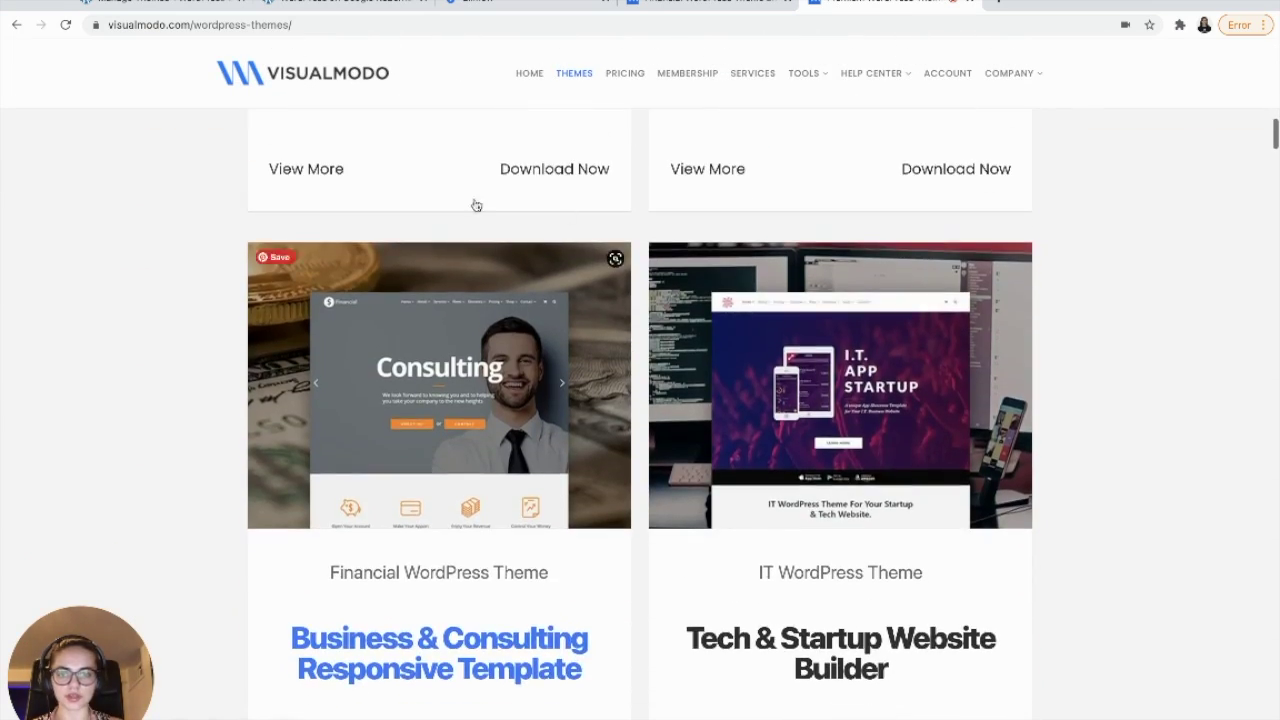
pyautogui.scroll(-2, 566, 418)
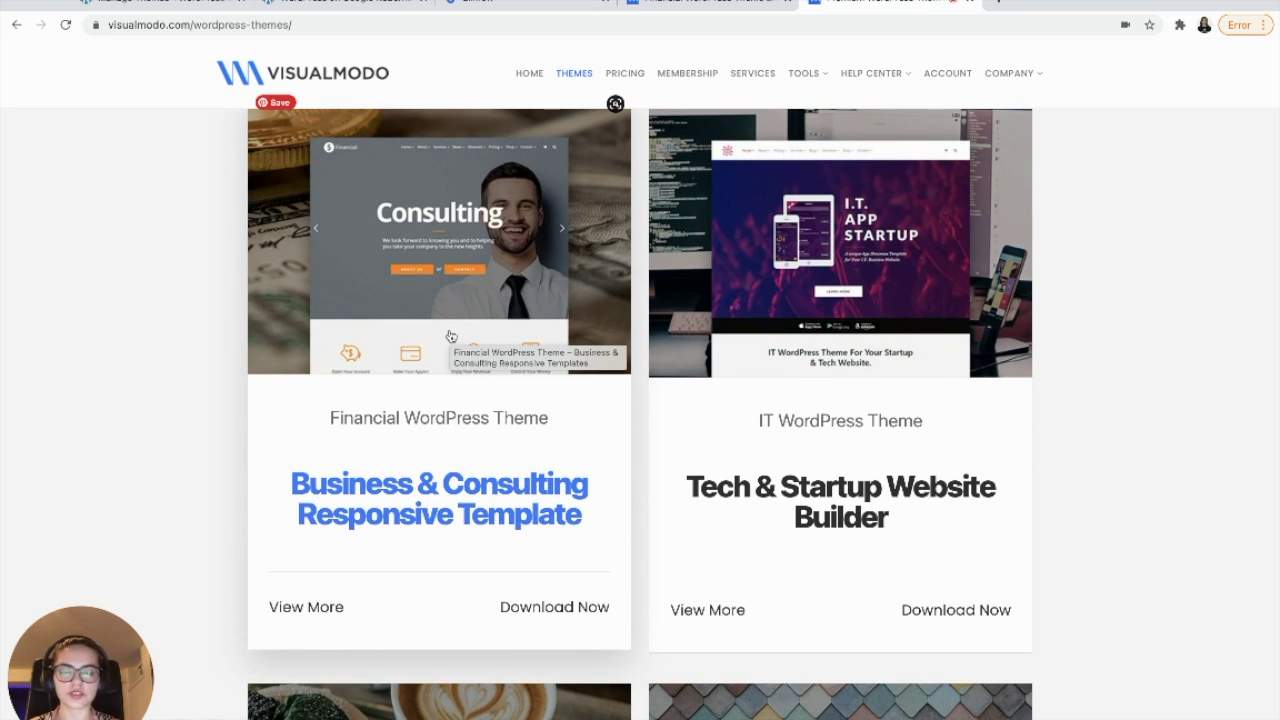
pyautogui.scroll(1, 397, 355)
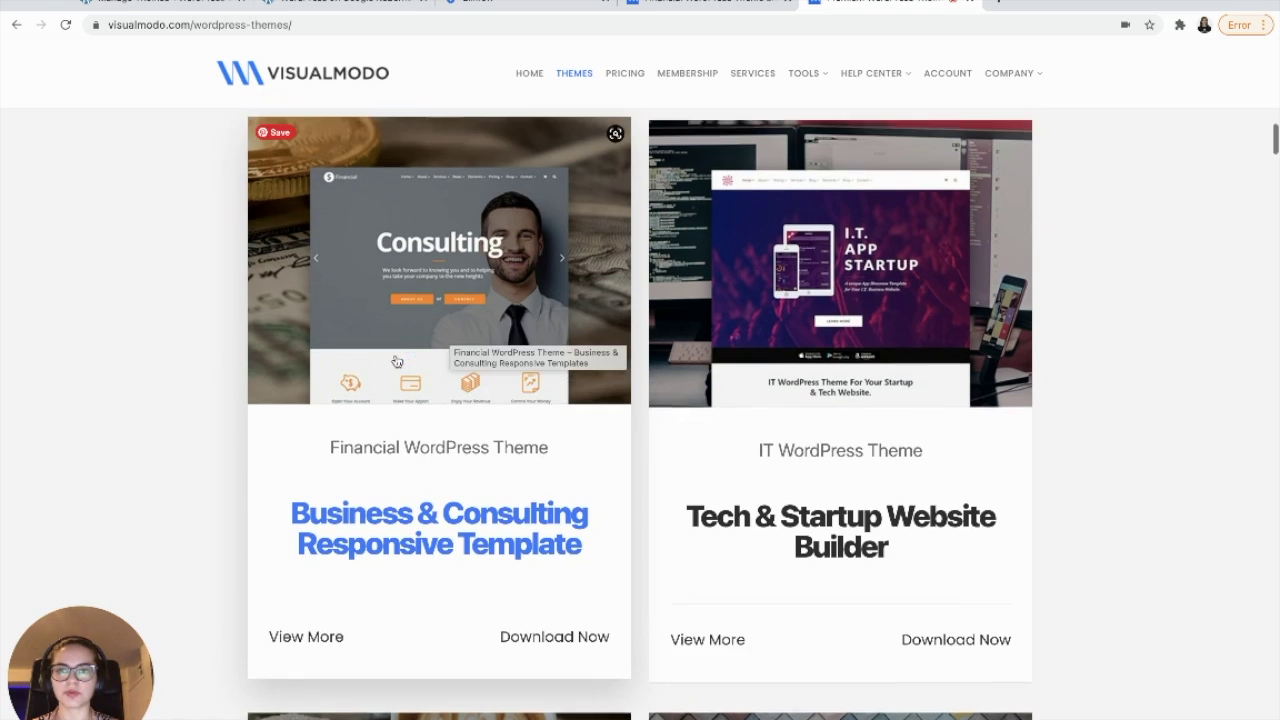
pyautogui.click(396, 343)
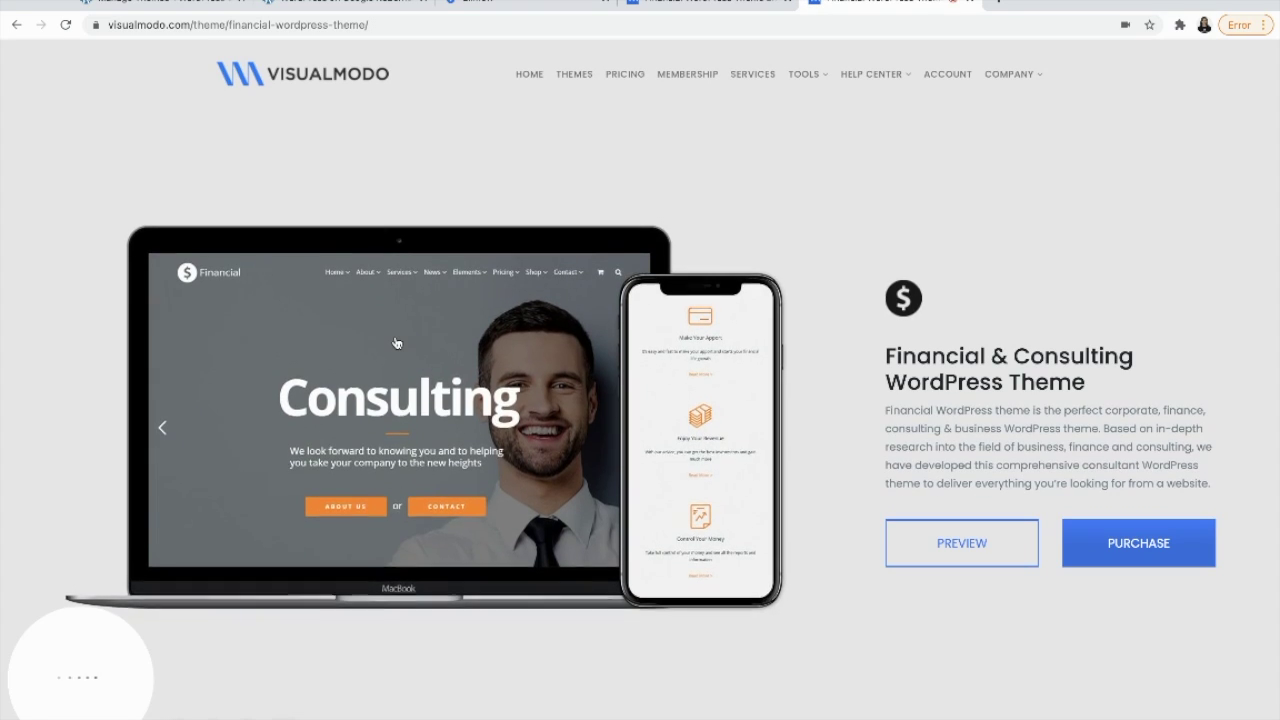
pyautogui.click(950, 77)
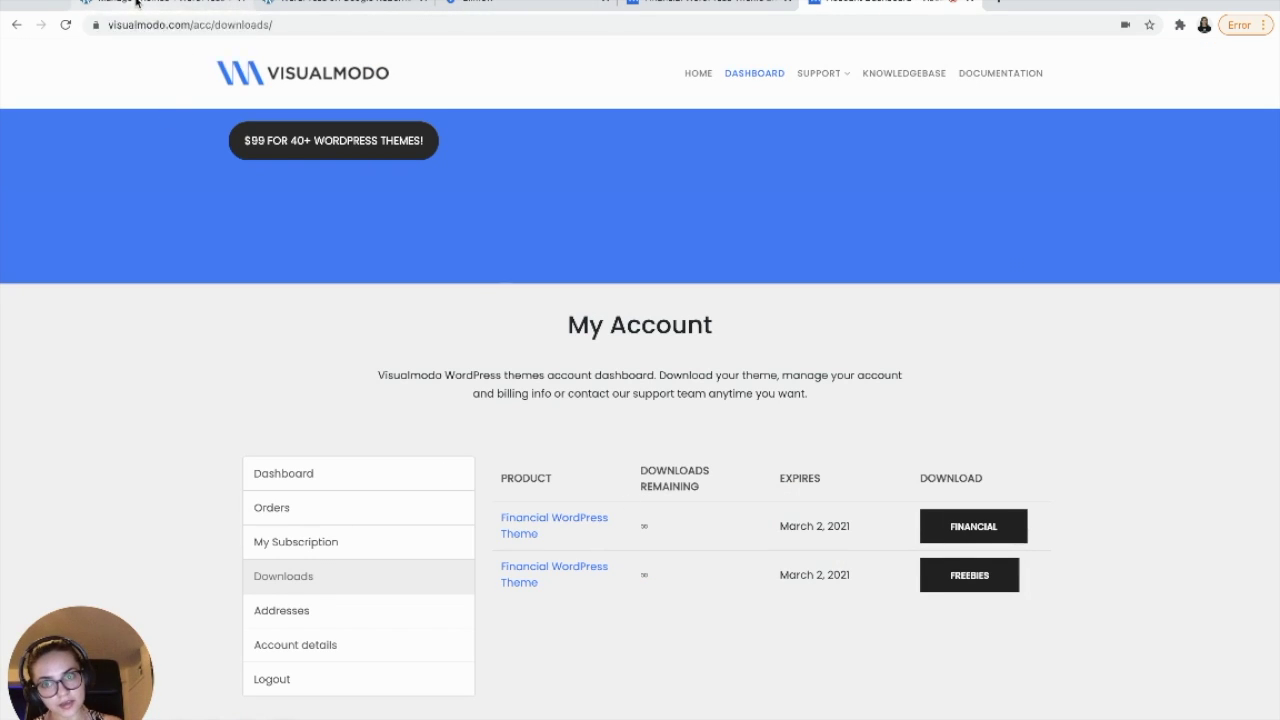
pyautogui.click(136, 3)
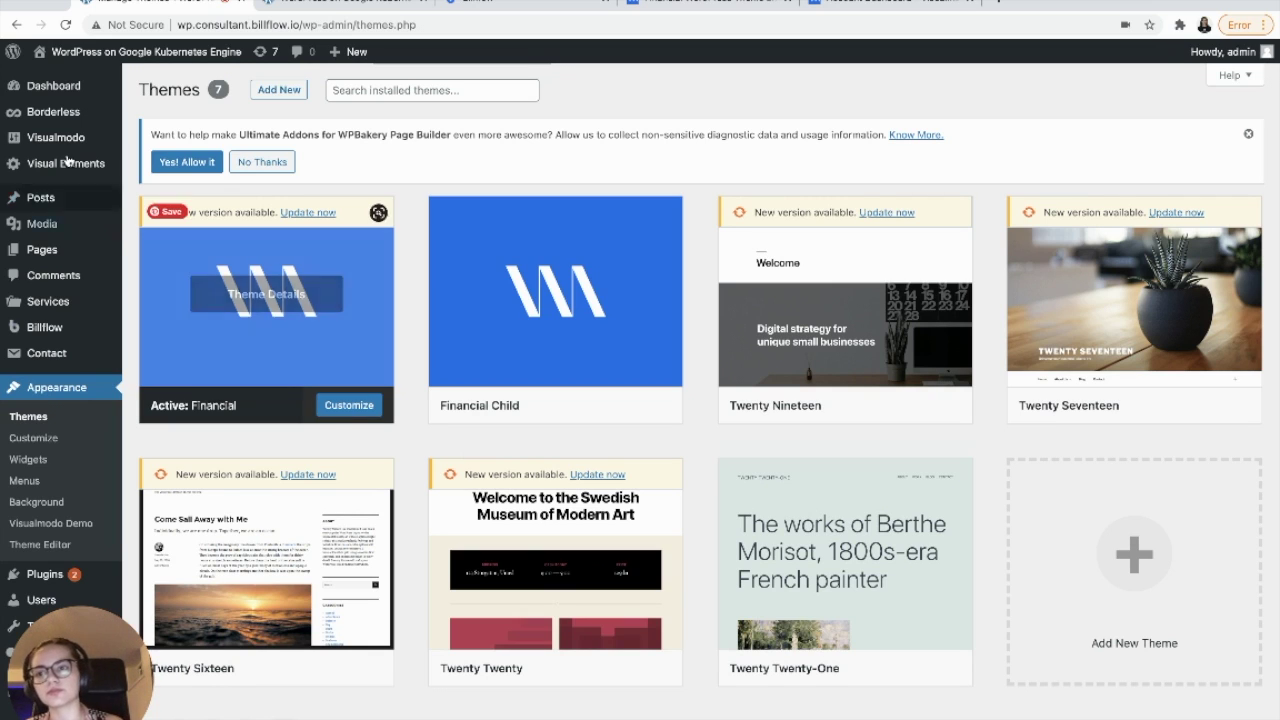
# - Show the Installed Plugins page from the WordPress admin sidebar
pyautogui.moveTo(91, 166)
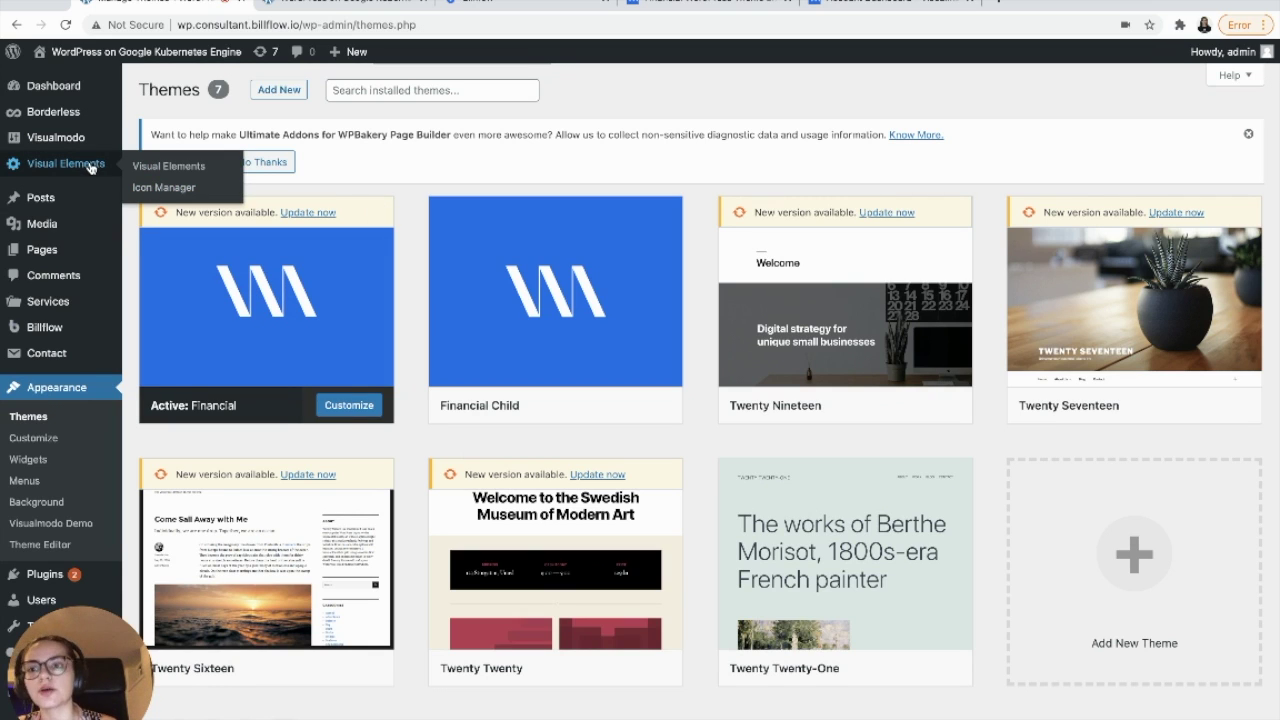
pyautogui.moveTo(76, 138)
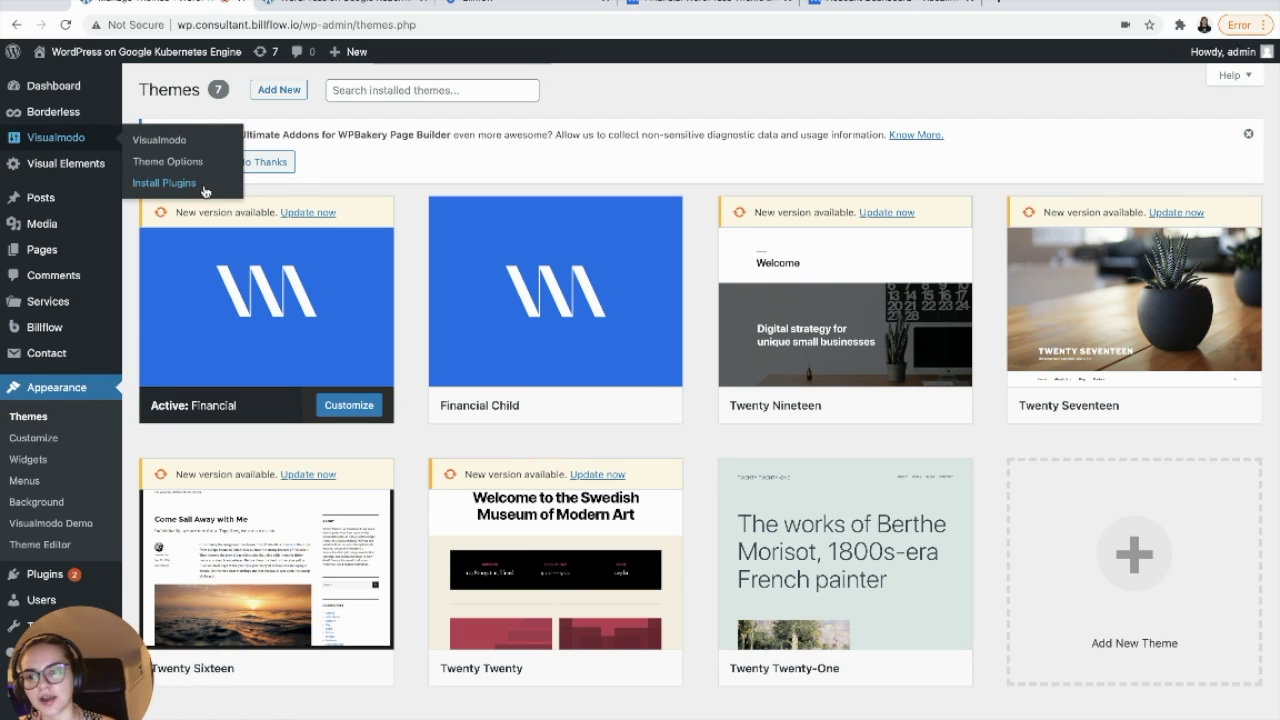
pyautogui.moveTo(50, 236)
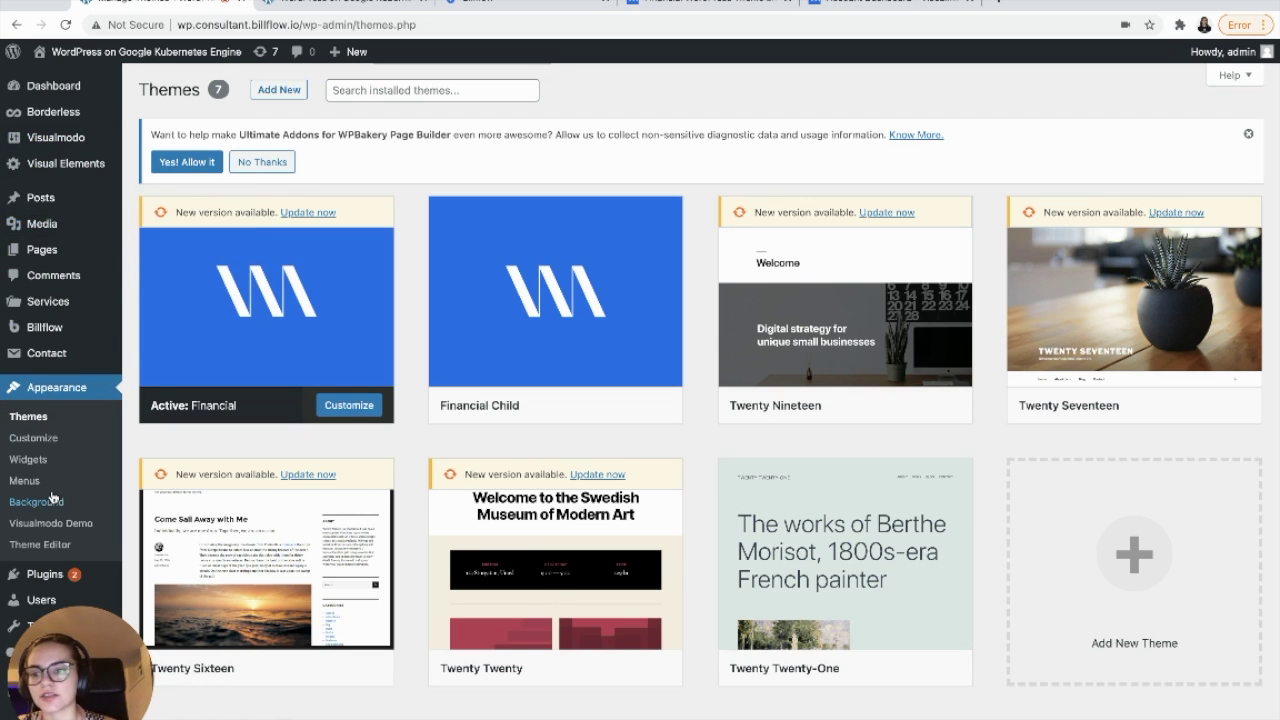
pyautogui.scroll(-2, 51, 490)
pyautogui.scroll(-1, 51, 497)
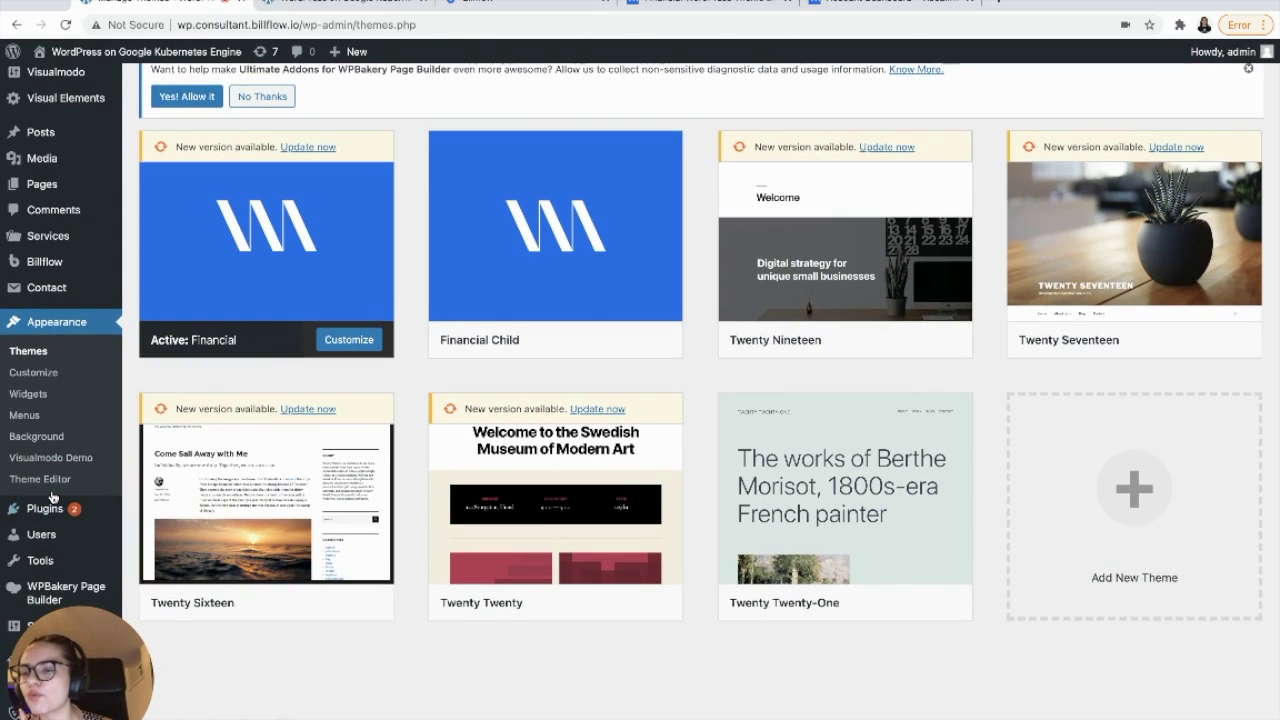
pyautogui.click(48, 509)
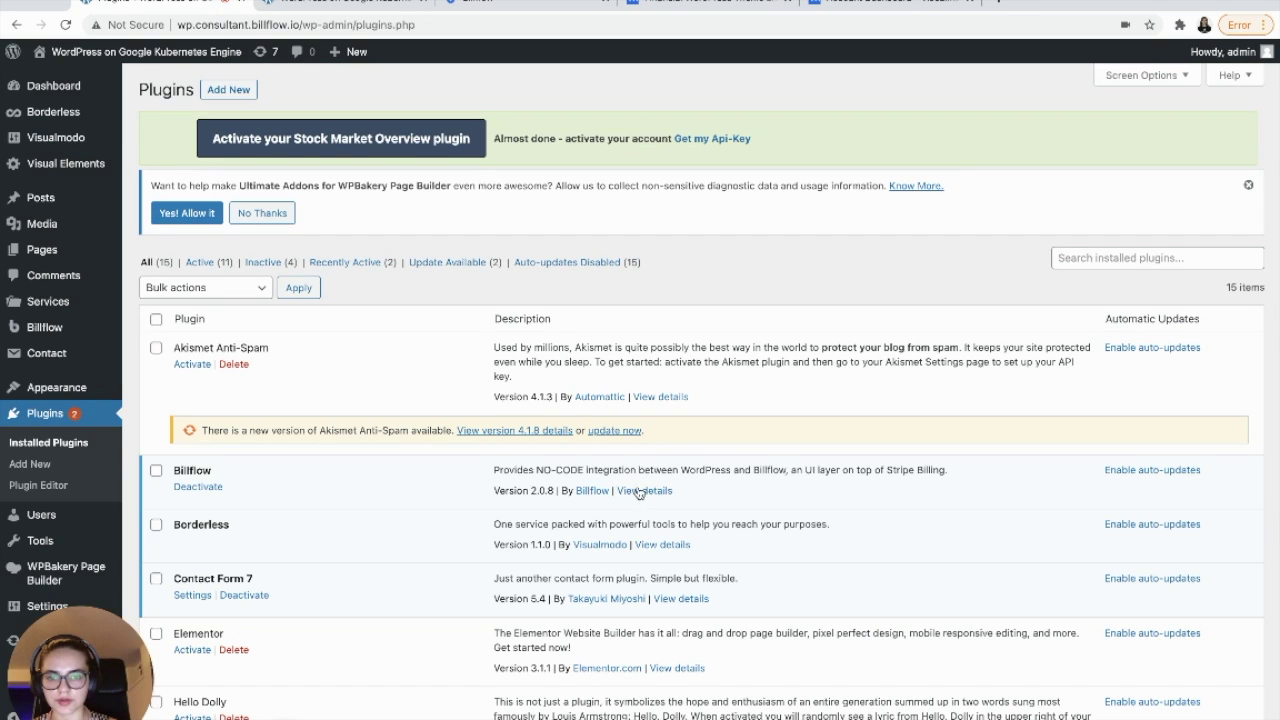
# - Check the Billflow plugin details, then go to the Billflow settings page
pyautogui.click(638, 489)
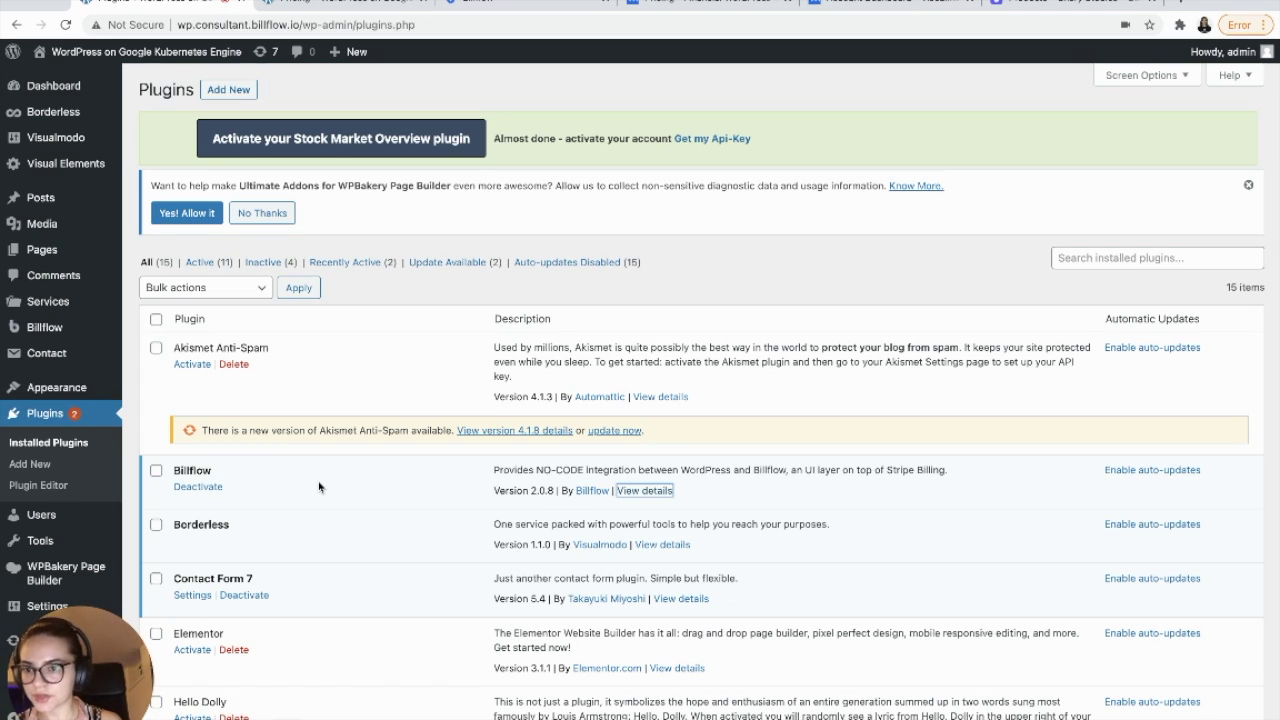
pyautogui.moveTo(85, 163)
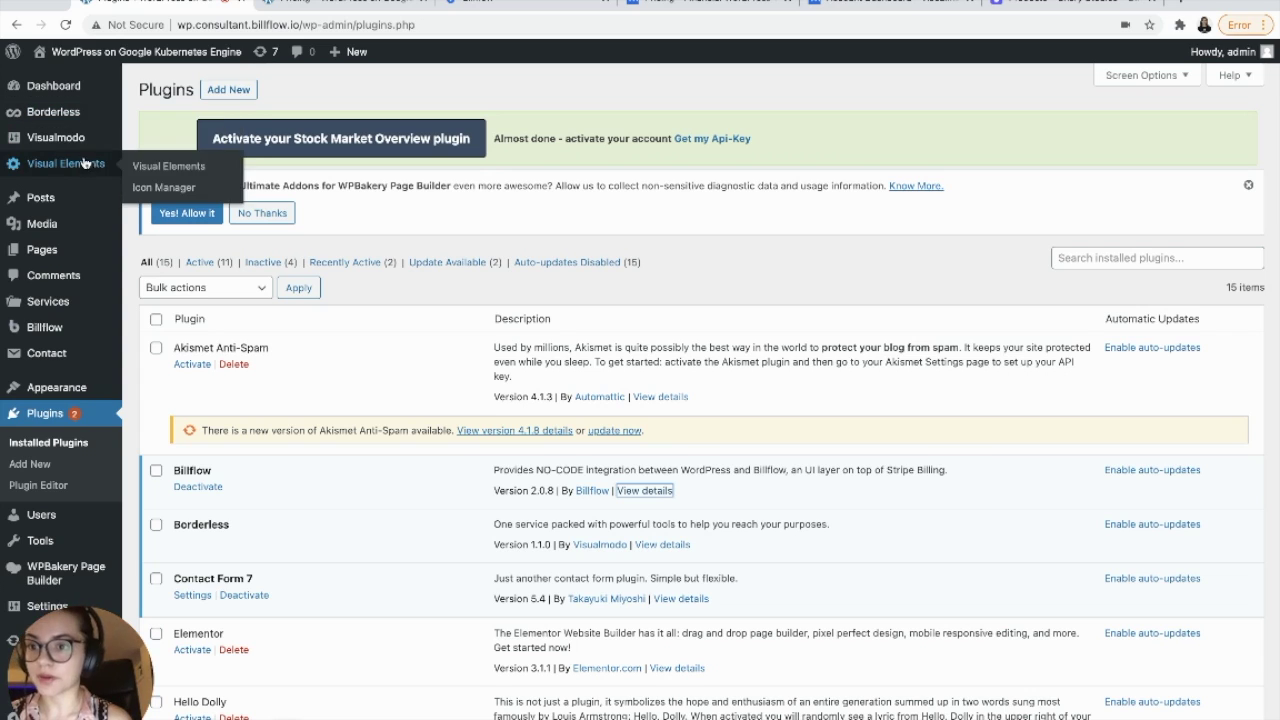
pyautogui.moveTo(50, 330)
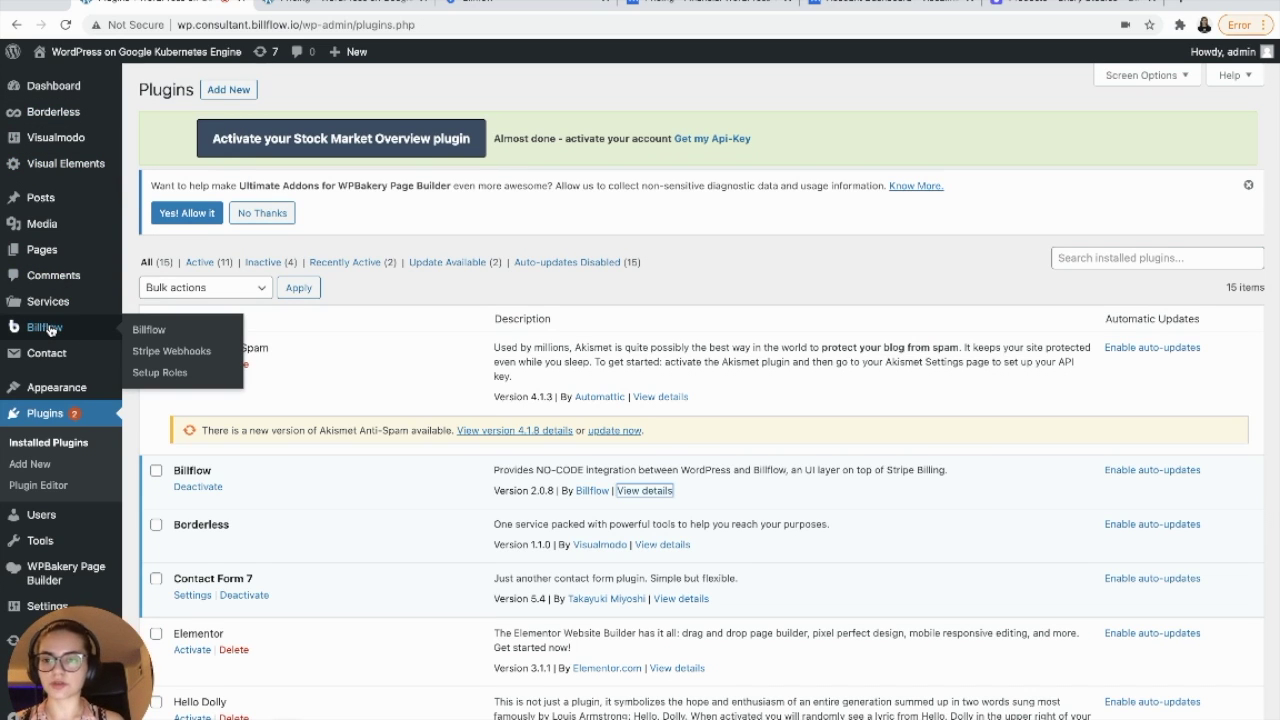
pyautogui.click(47, 328)
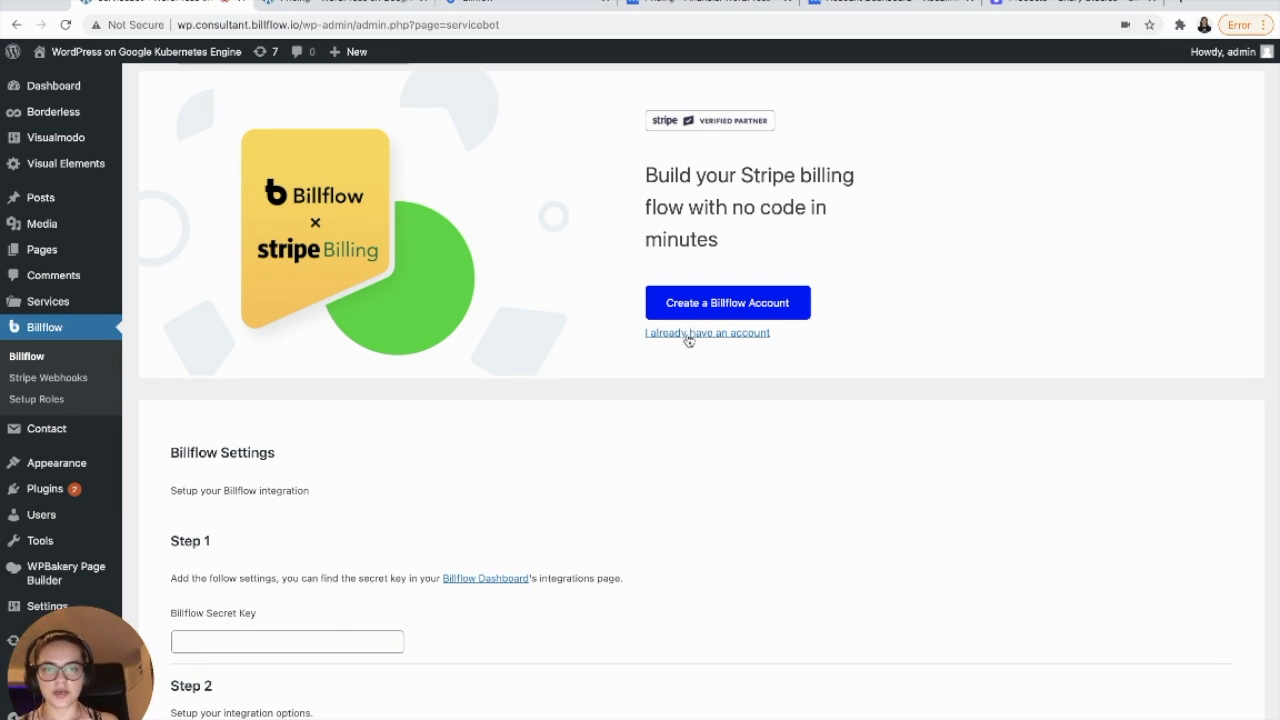
# - Enable Billflow's Step 2 option to create a WordPress user on embed sign-up
pyautogui.scroll(-2, 688, 342)
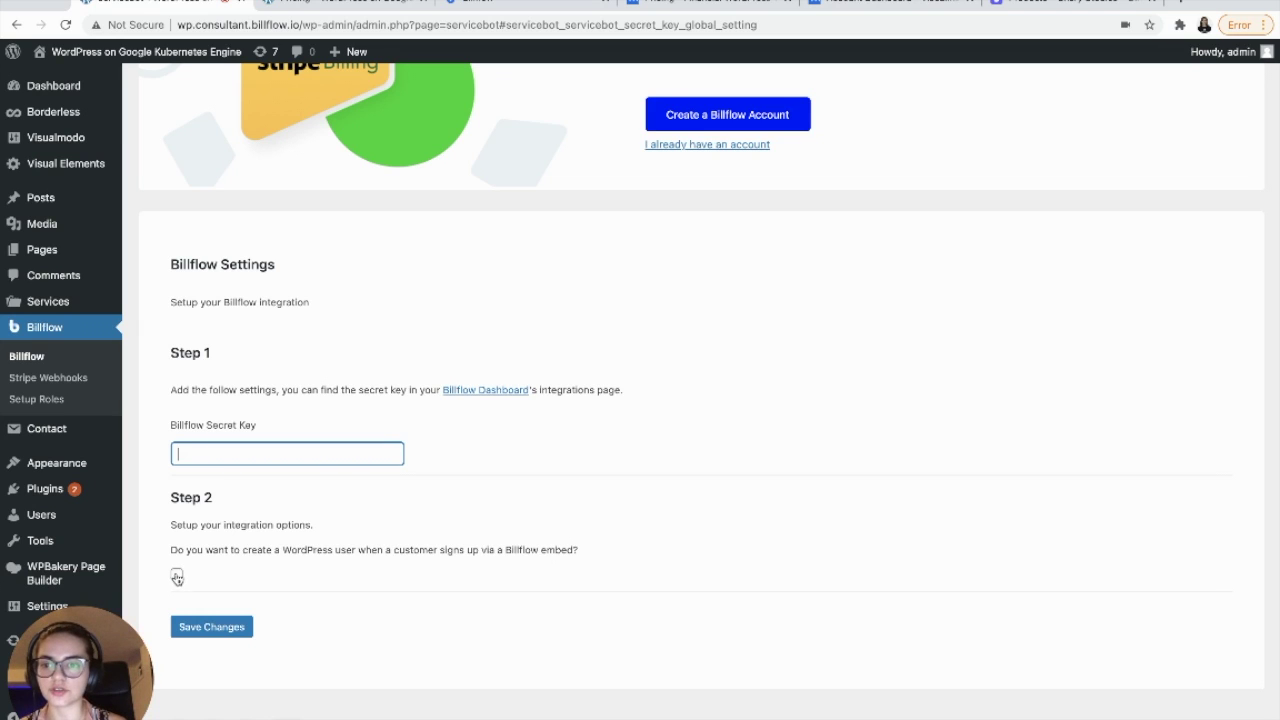
pyautogui.click(177, 576)
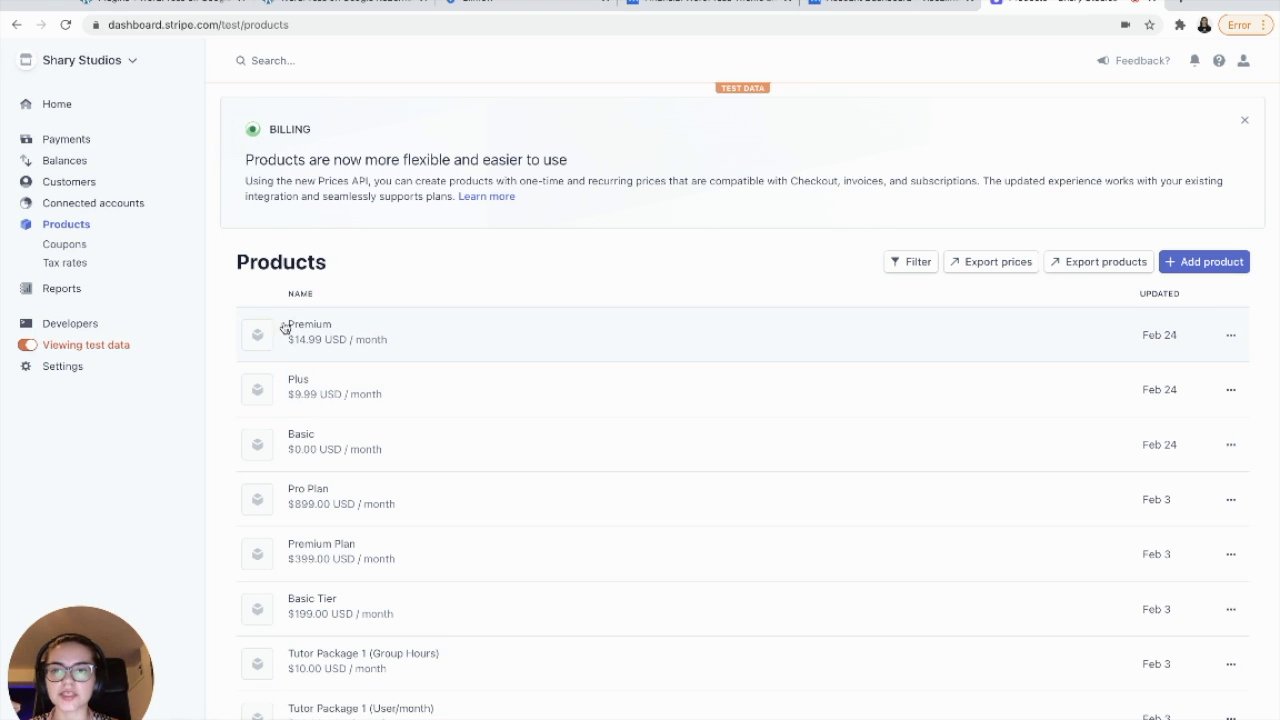
pyautogui.click(670, 3)
pyautogui.moveTo(840, 88)
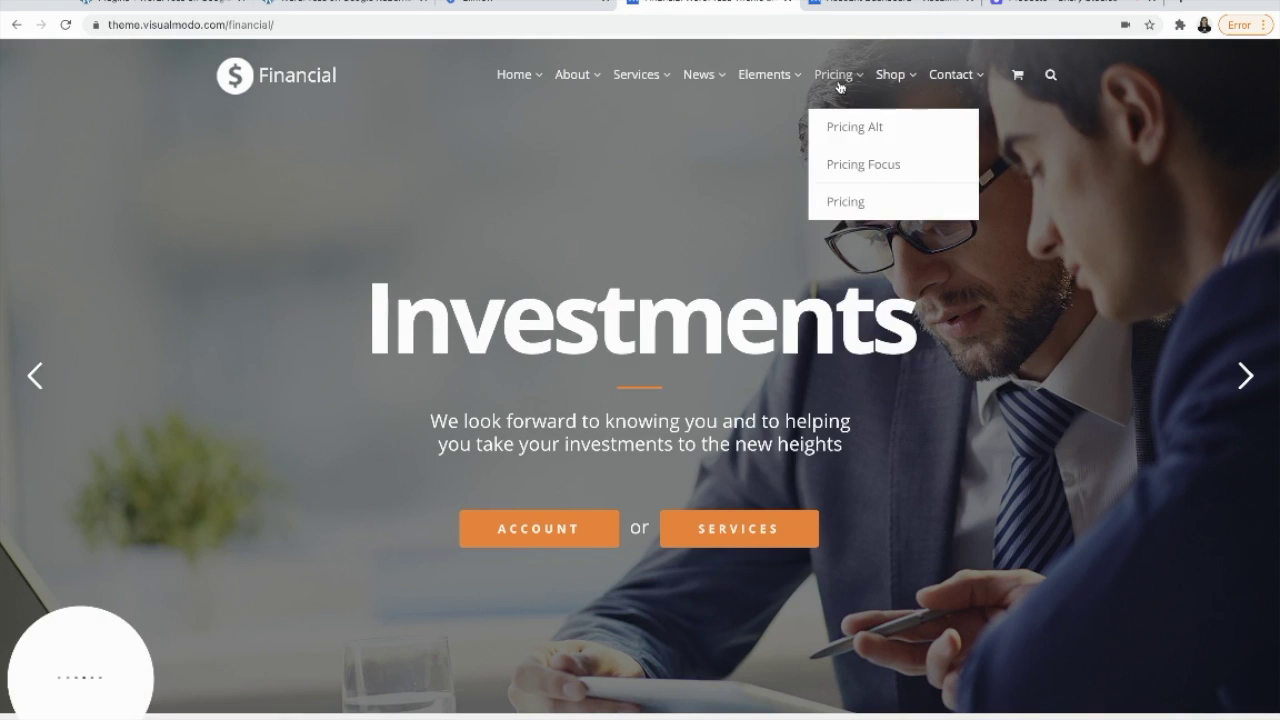
pyautogui.click(843, 203)
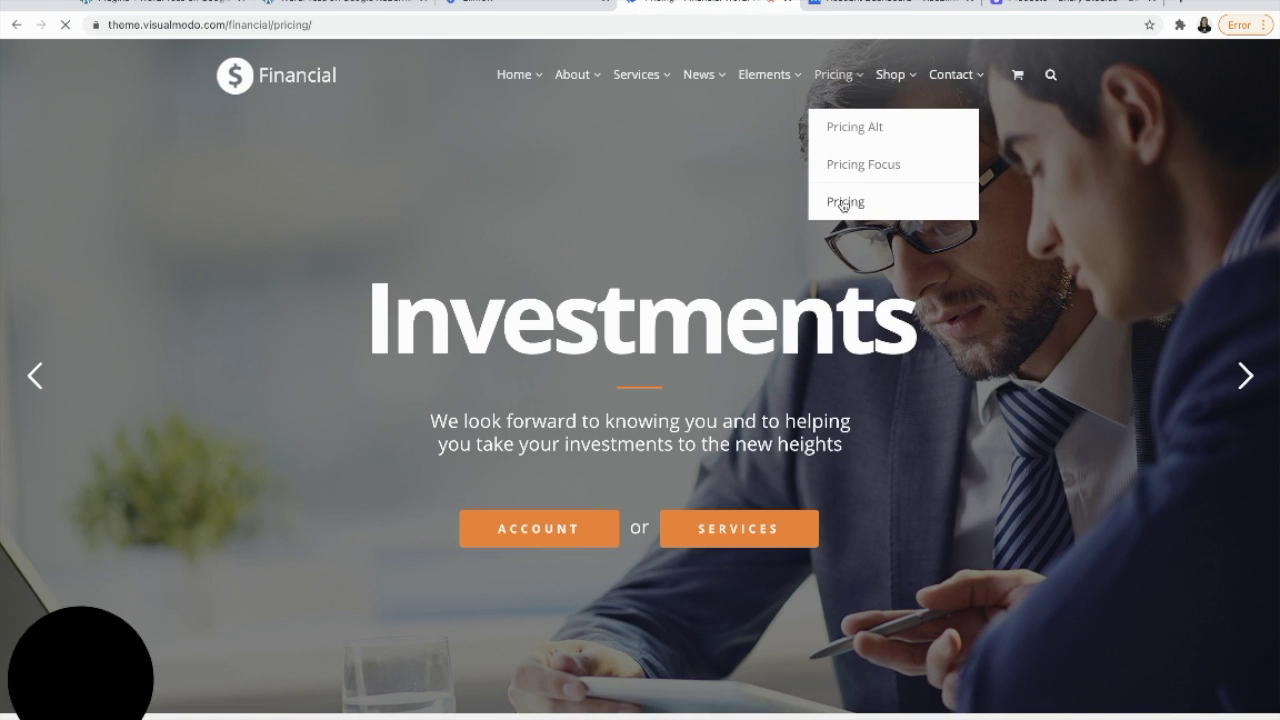
pyautogui.scroll(-2, 717, 429)
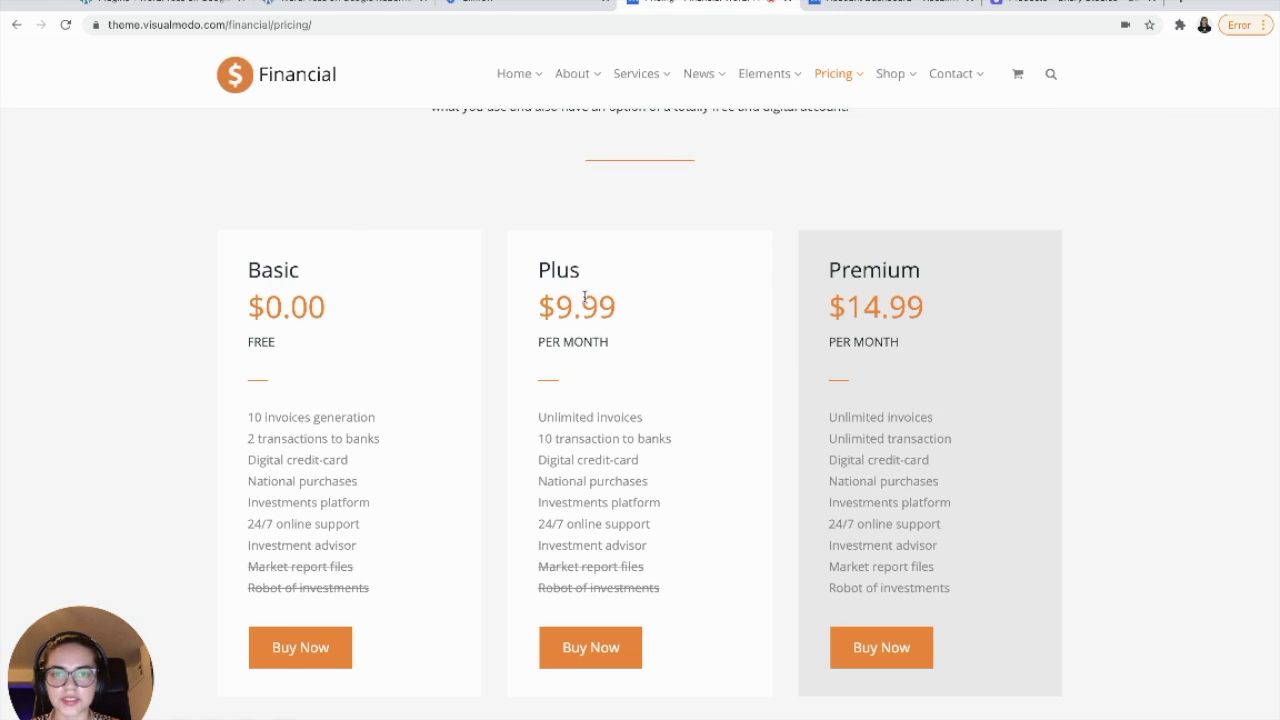
pyautogui.click(1030, 4)
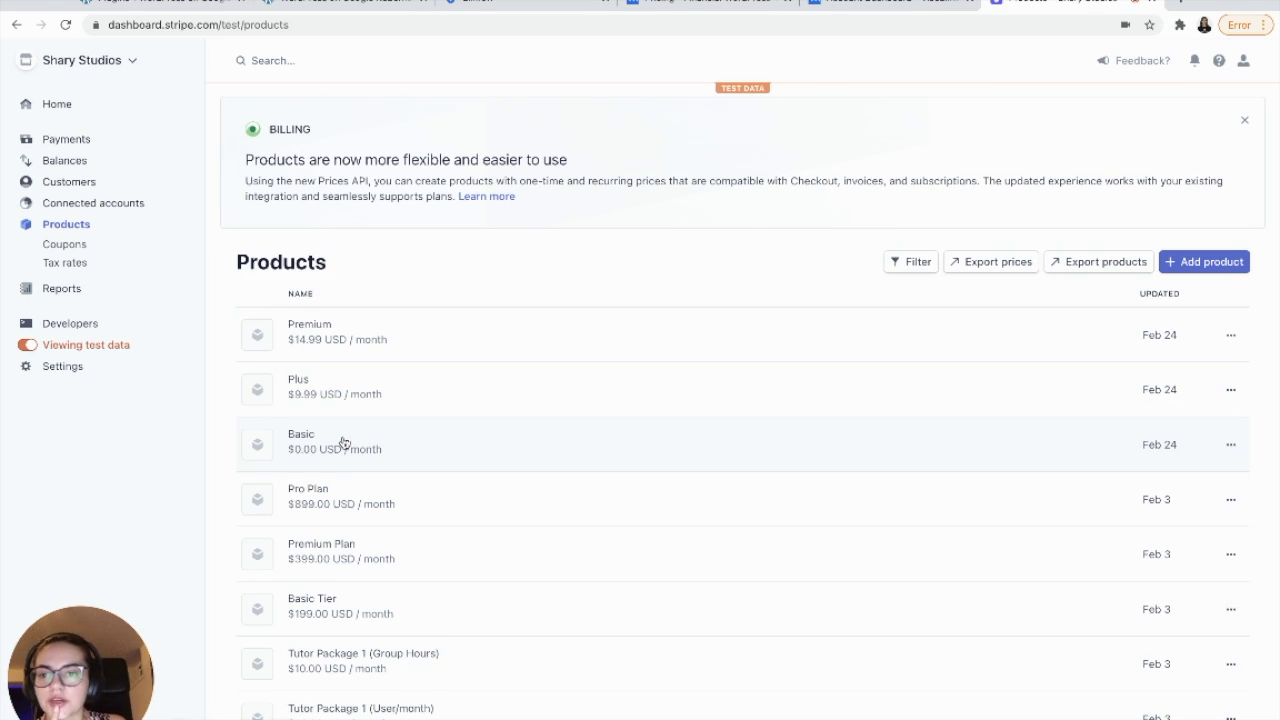
pyautogui.click(343, 443)
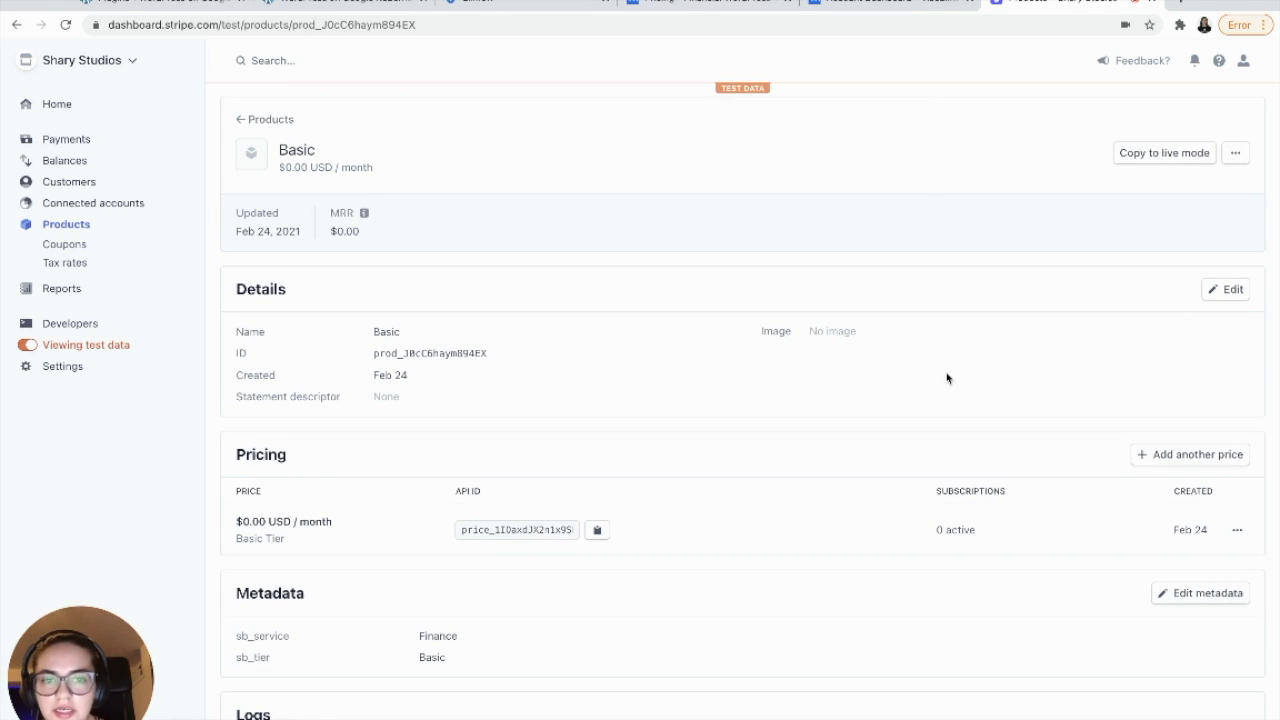
# - Edit the Basic product and review its metadata: sb_service Finance and sb_tier Basic
pyautogui.click(1229, 293)
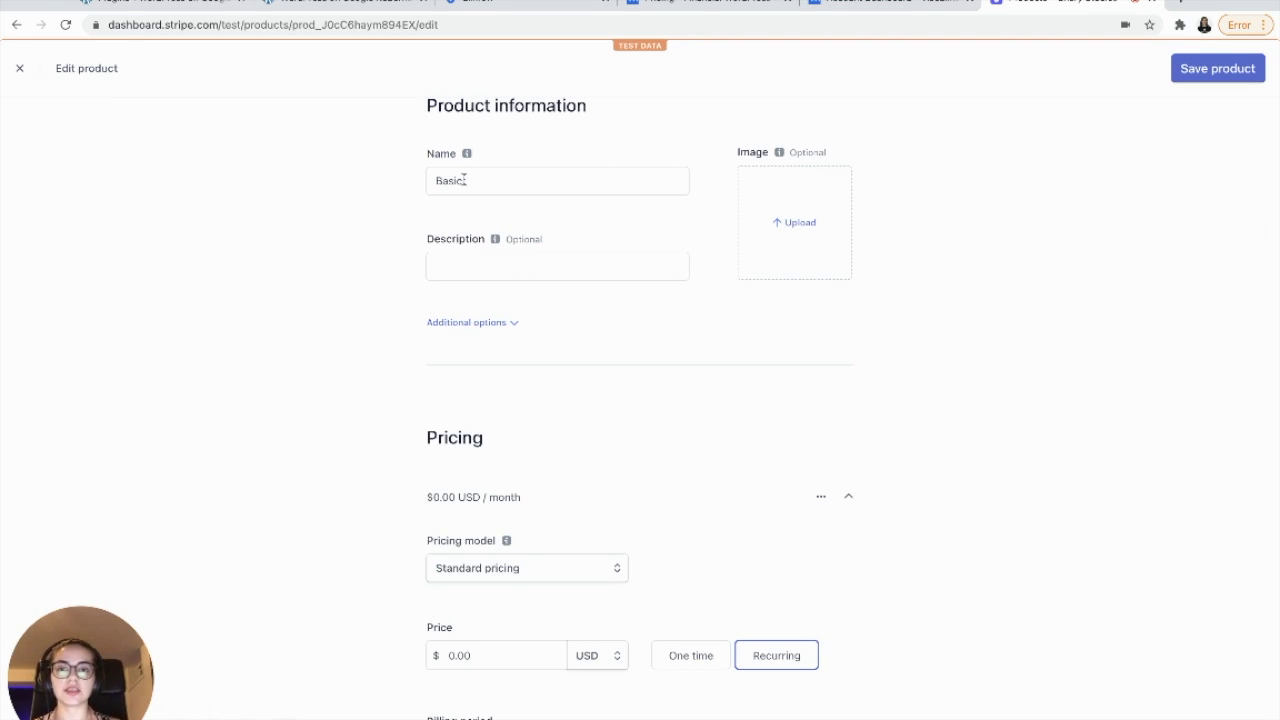
pyautogui.click(464, 323)
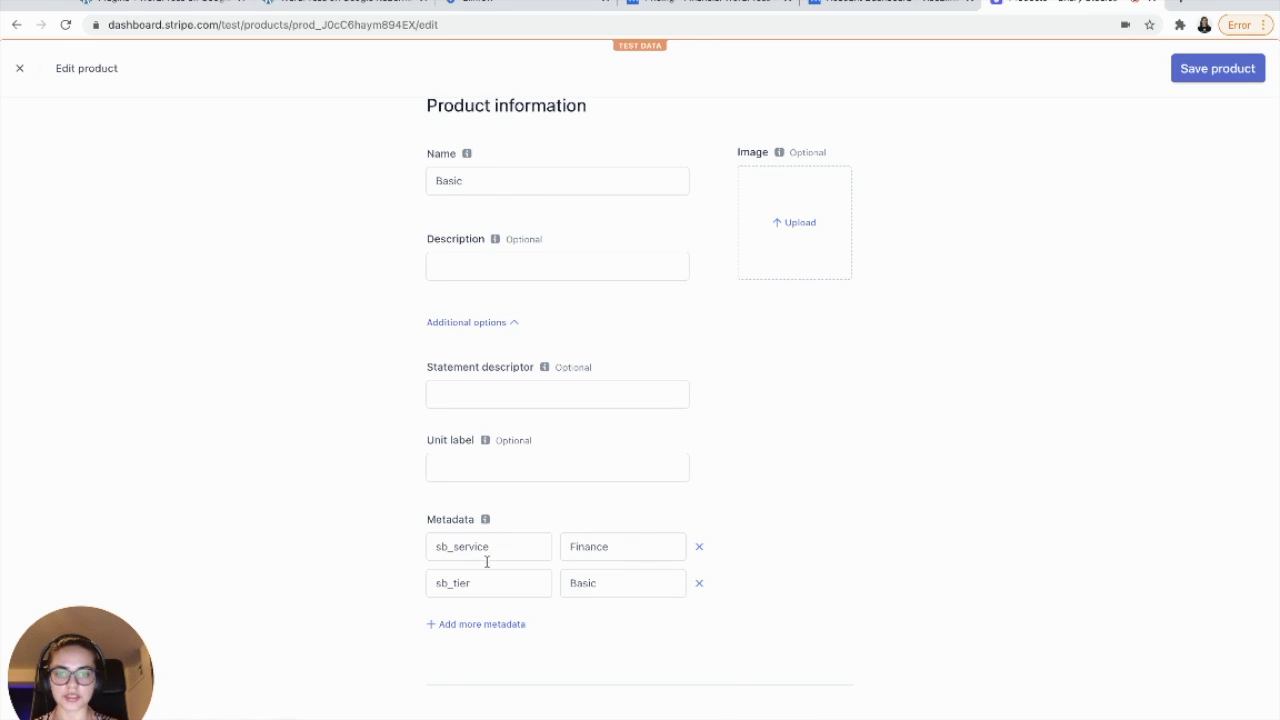
pyautogui.scroll(-1, 486, 565)
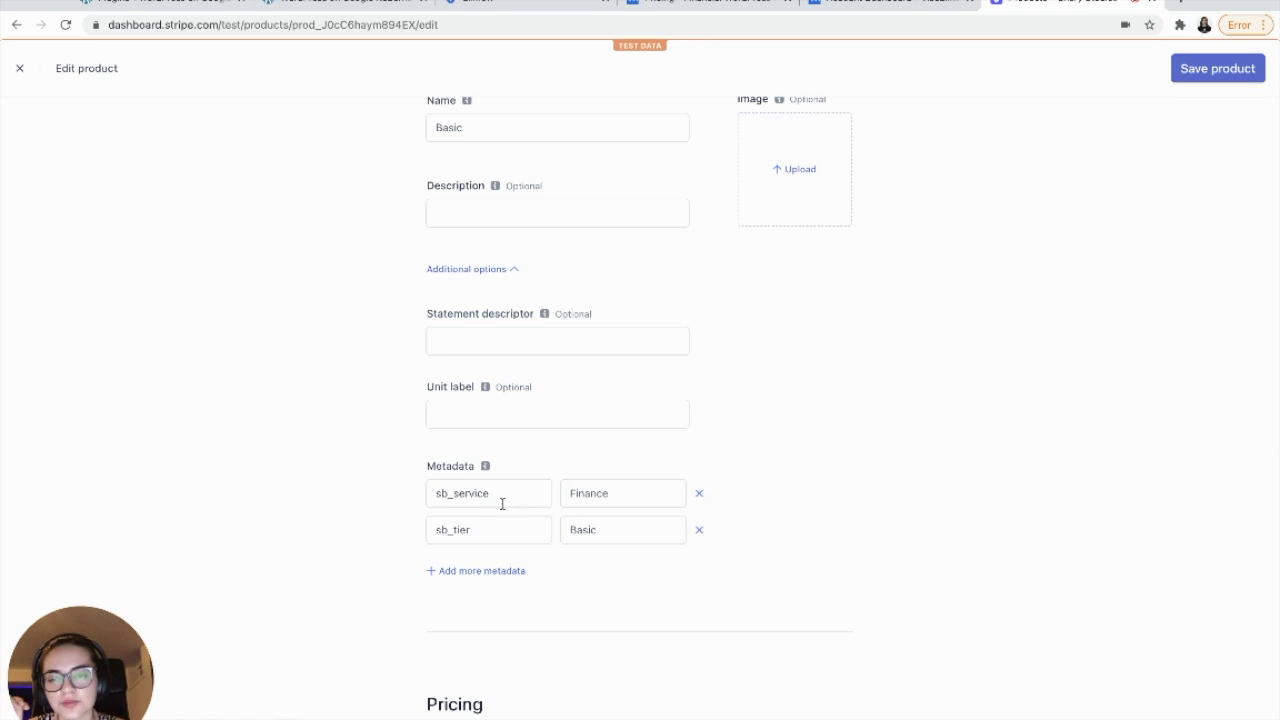
pyautogui.moveTo(434, 493); pyautogui.dragTo(493, 493)
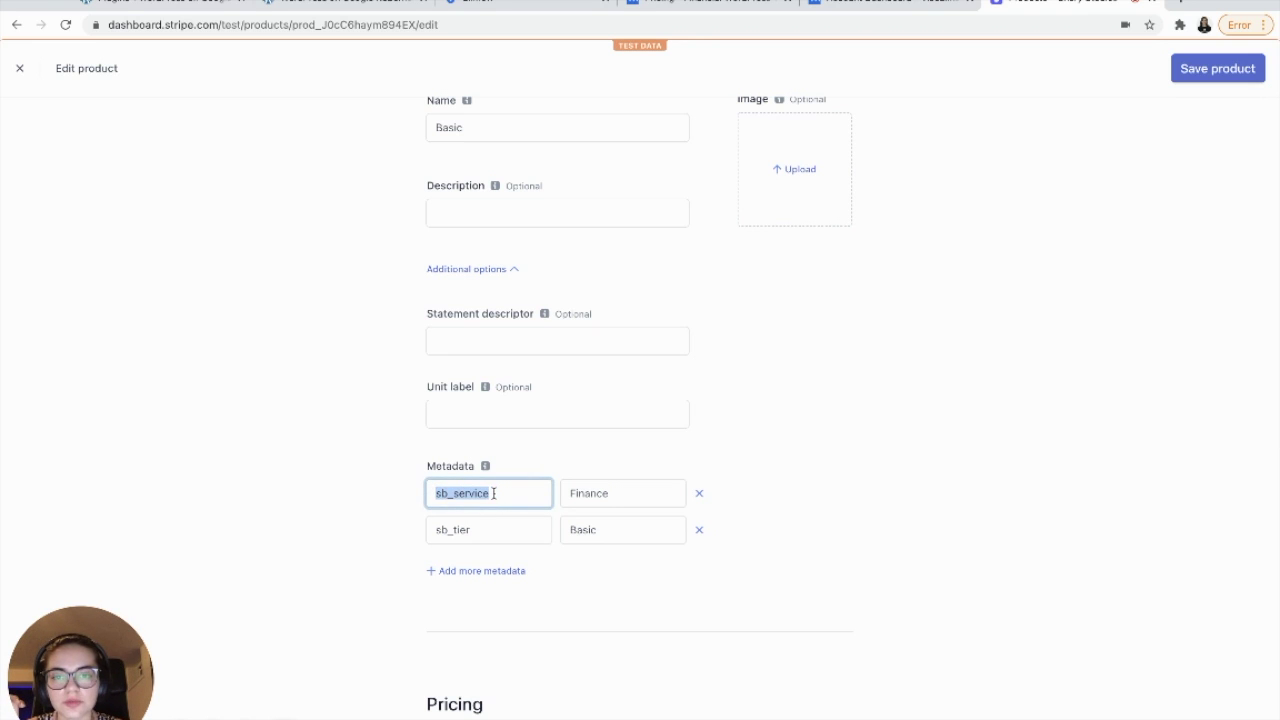
pyautogui.click(493, 493)
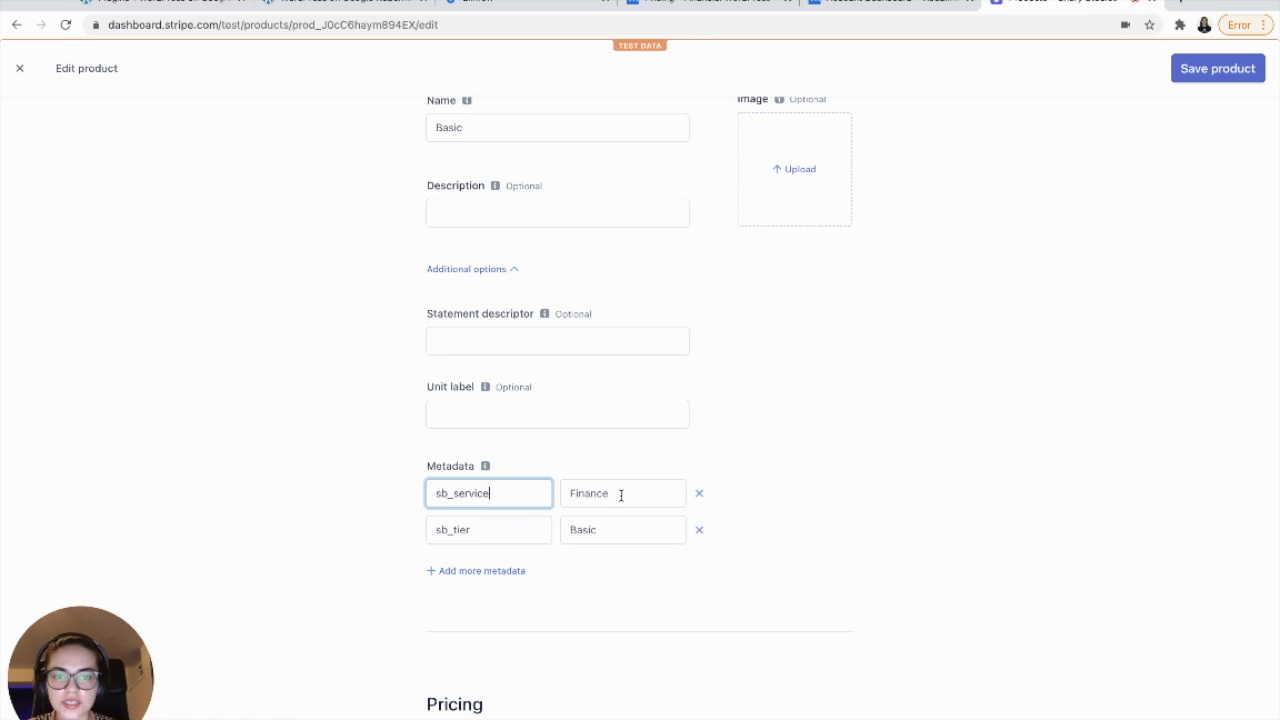
pyautogui.click(622, 496)
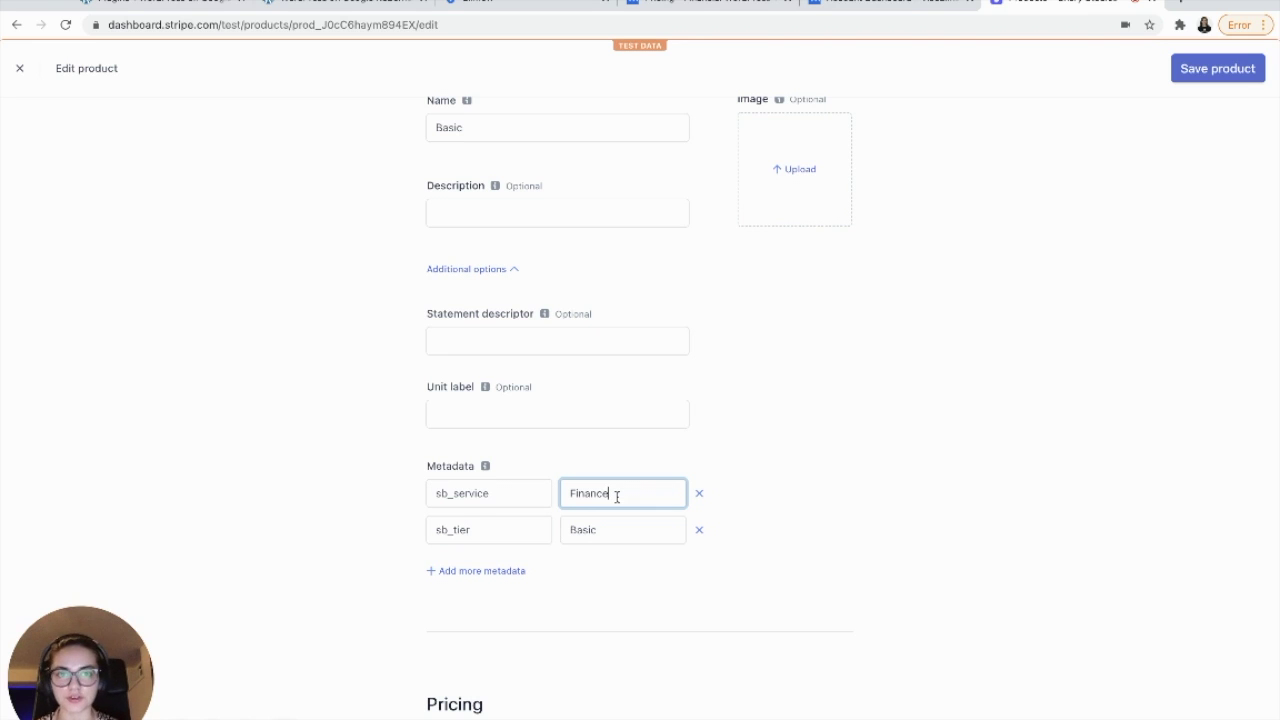
pyautogui.moveTo(617, 496); pyautogui.dragTo(571, 490)
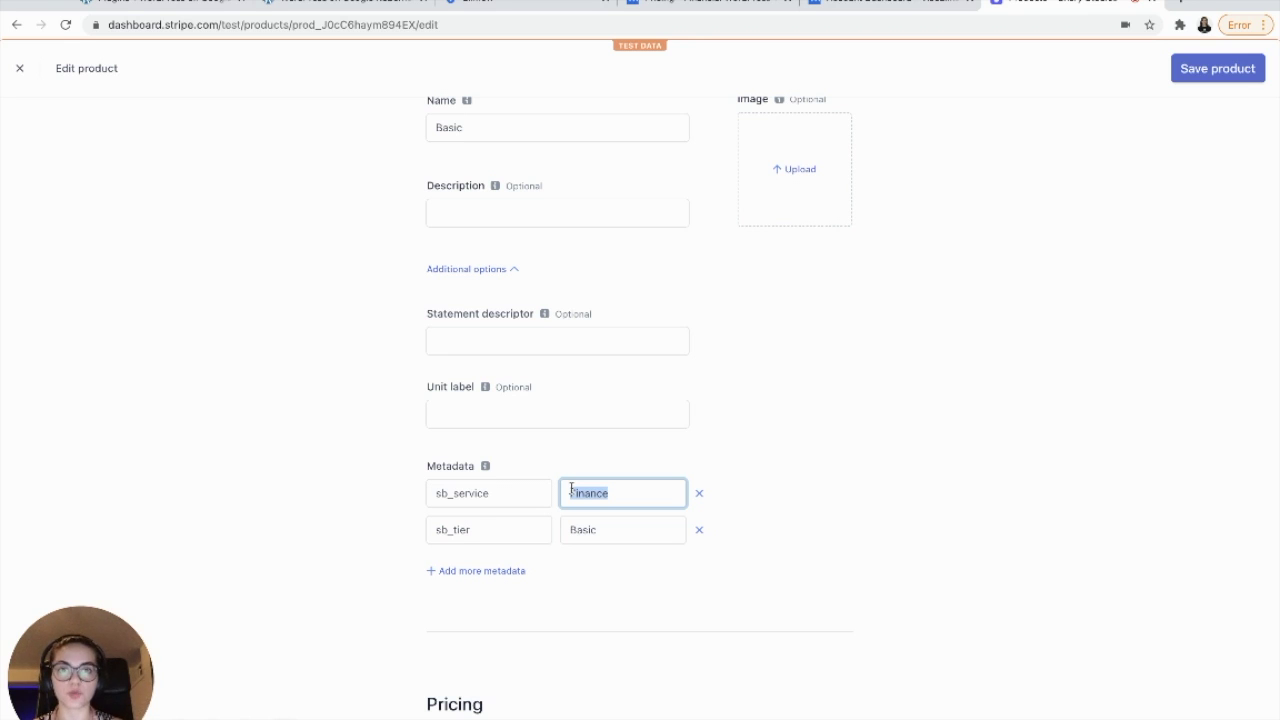
pyautogui.click(491, 531)
pyautogui.moveTo(471, 529); pyautogui.dragTo(439, 525)
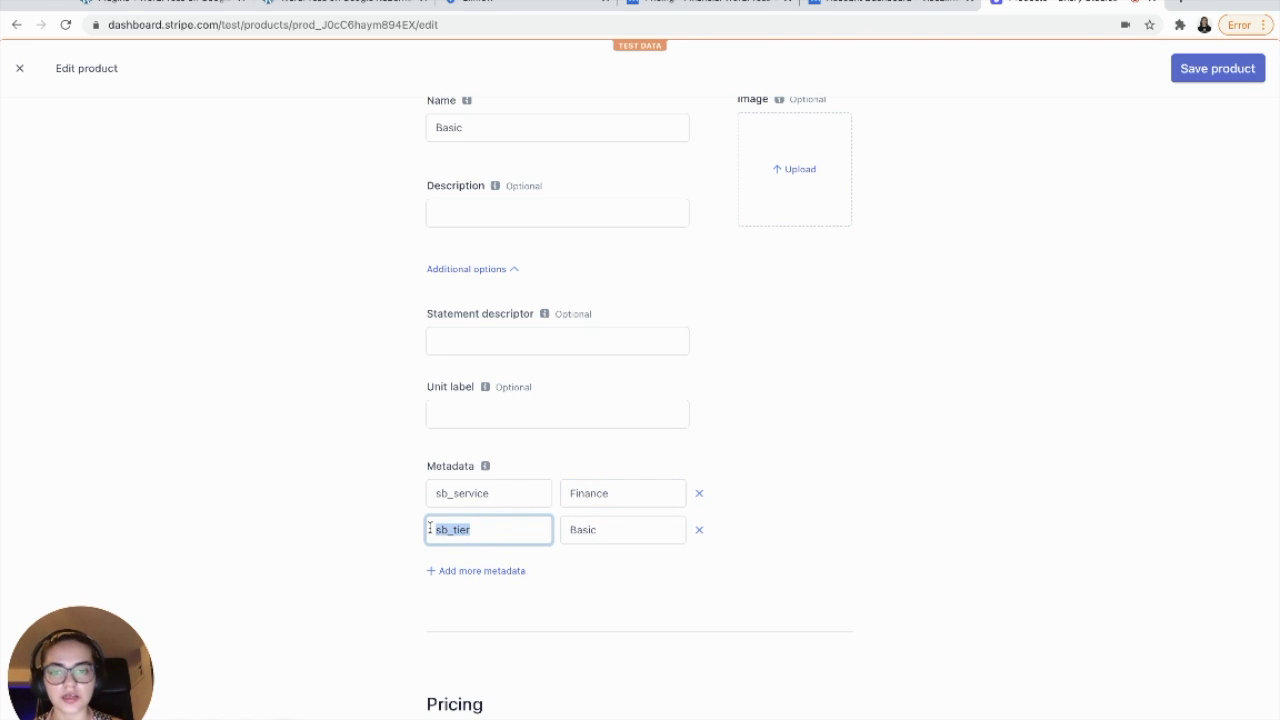
pyautogui.click(459, 529)
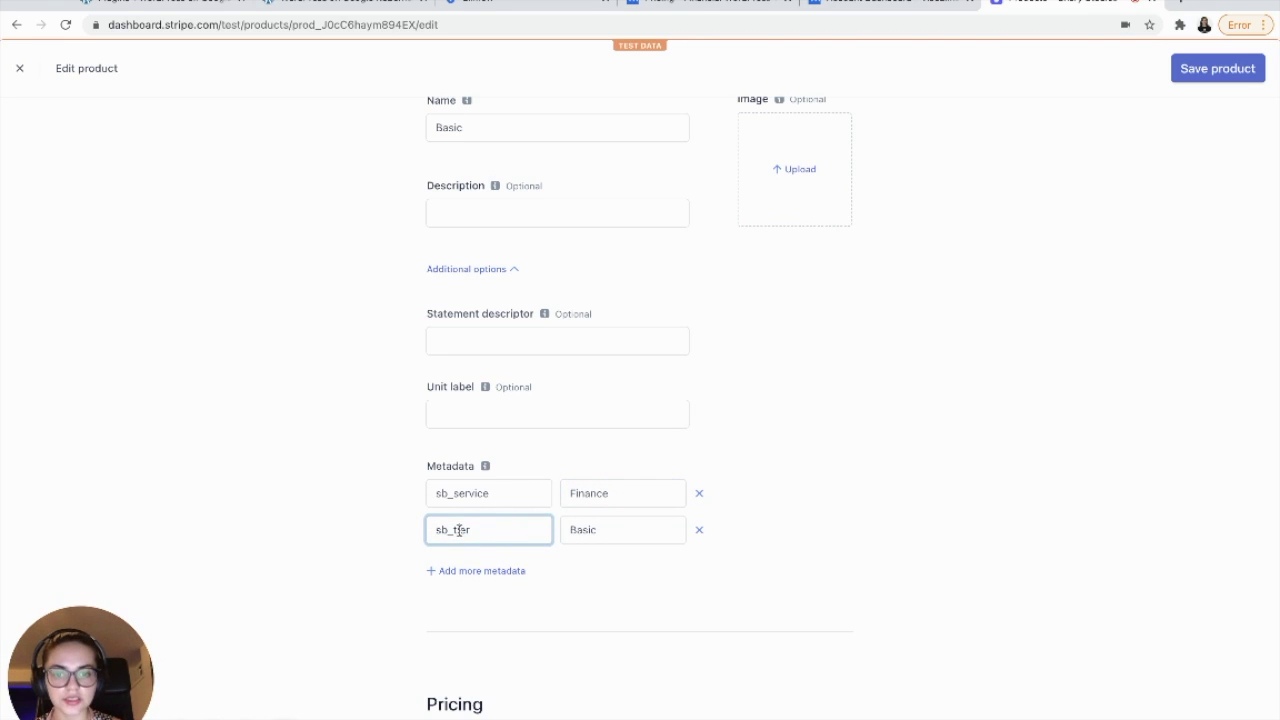
pyautogui.click(629, 530)
pyautogui.click(757, 511)
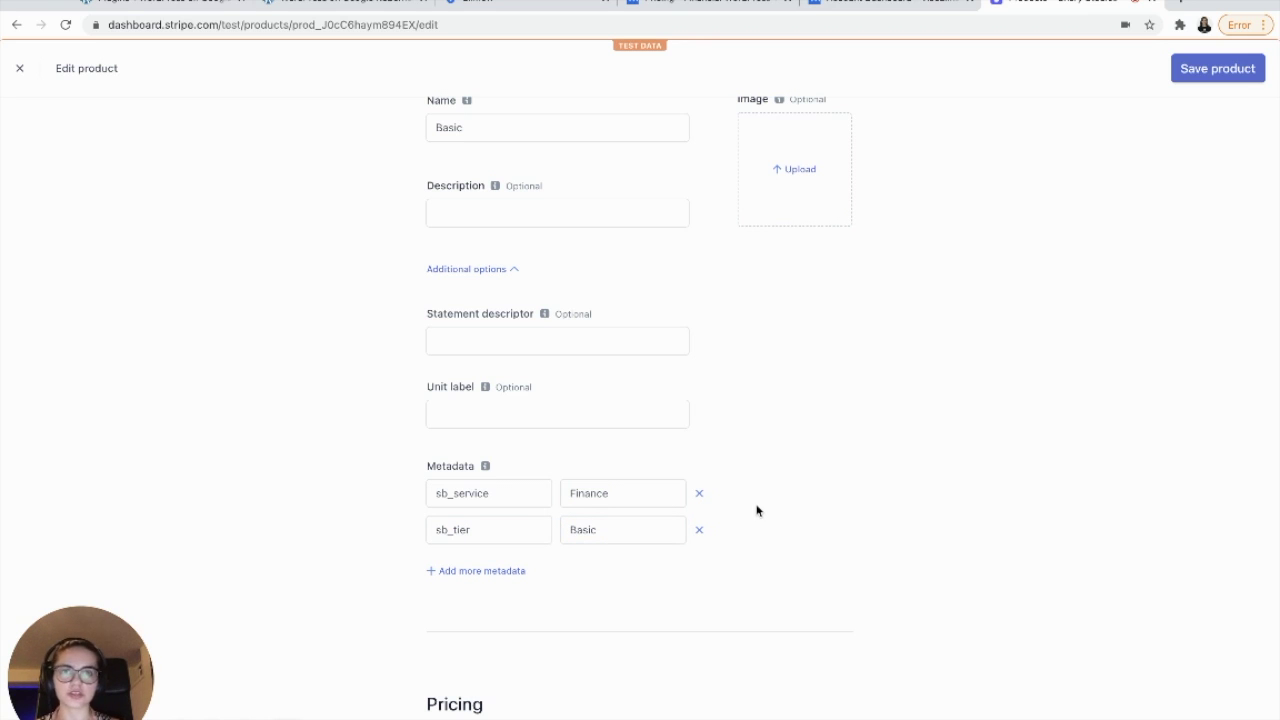
# - Verify the Basic Tier price description and save the Basic product
pyautogui.doubleClick(488, 493)
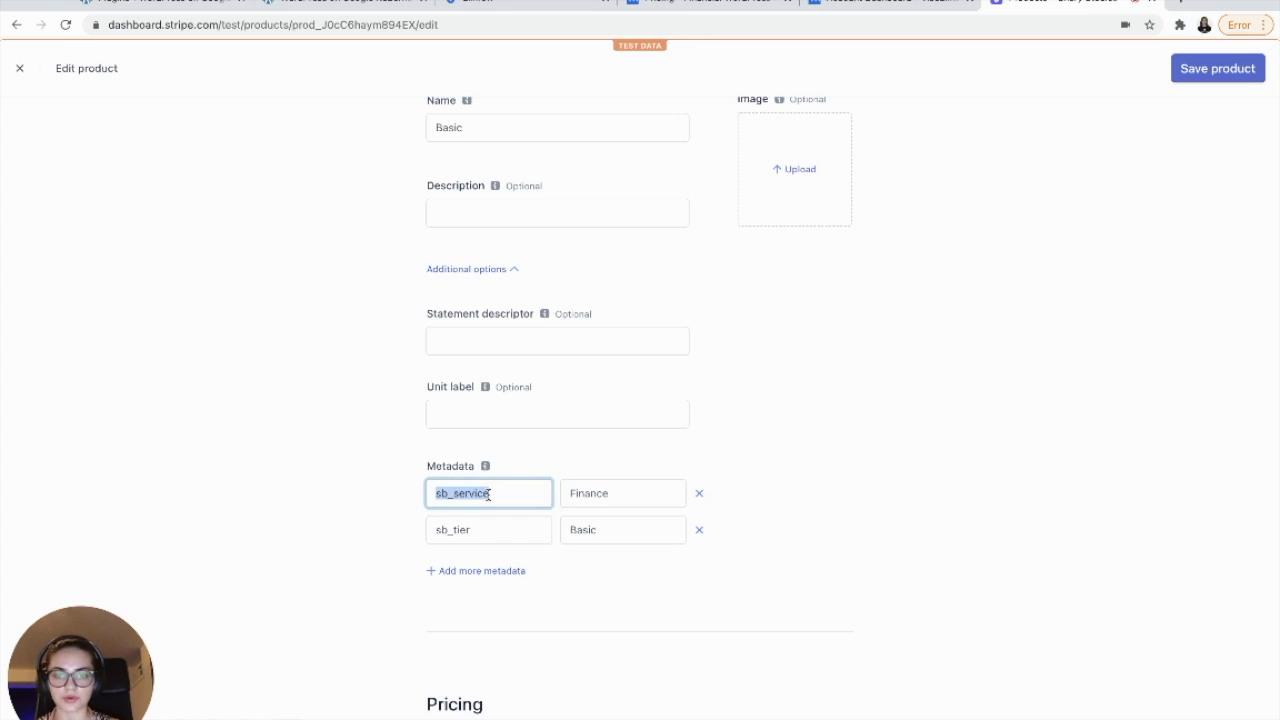
pyautogui.click(609, 493)
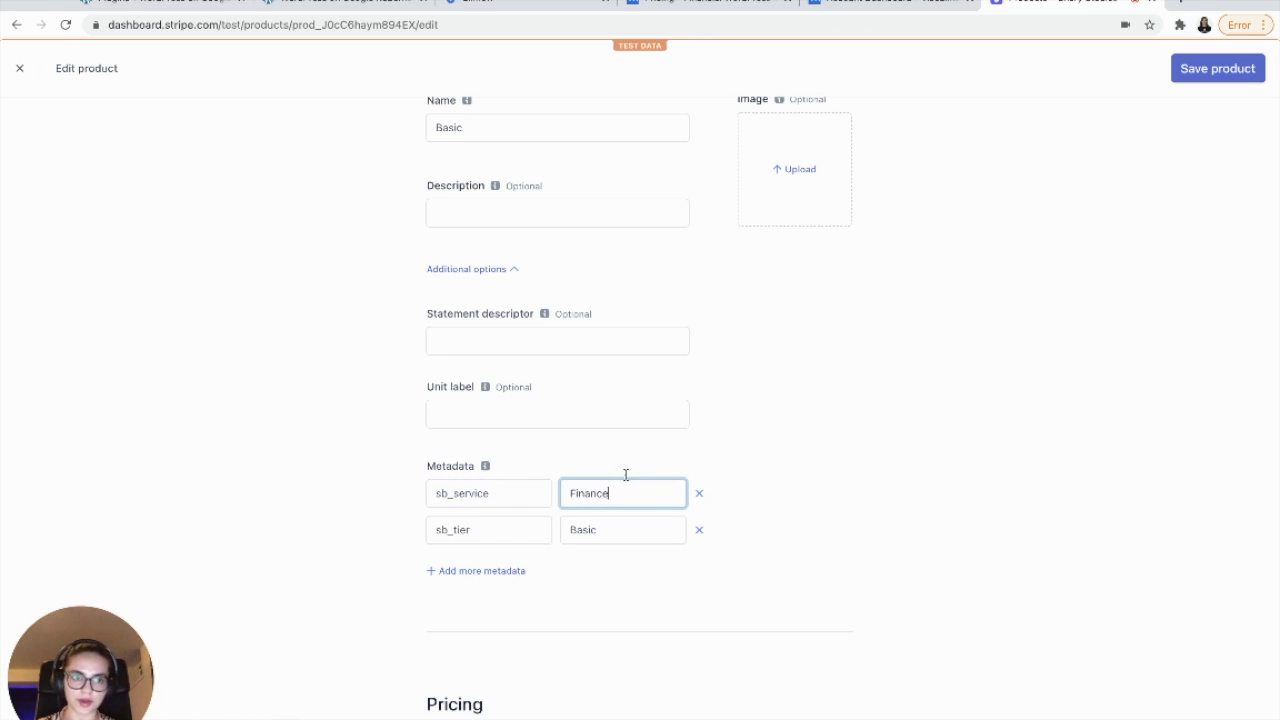
pyautogui.scroll(1, 777, 293)
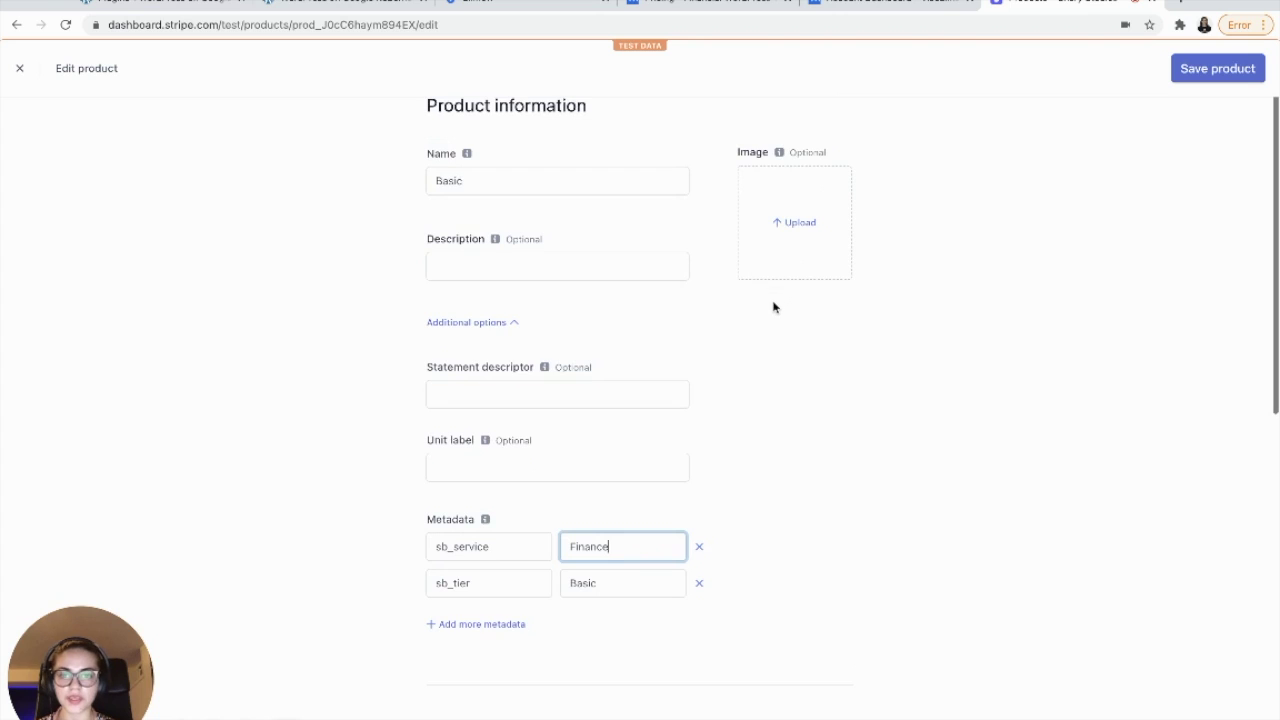
pyautogui.scroll(-4, 777, 308)
pyautogui.scroll(-2, 569, 534)
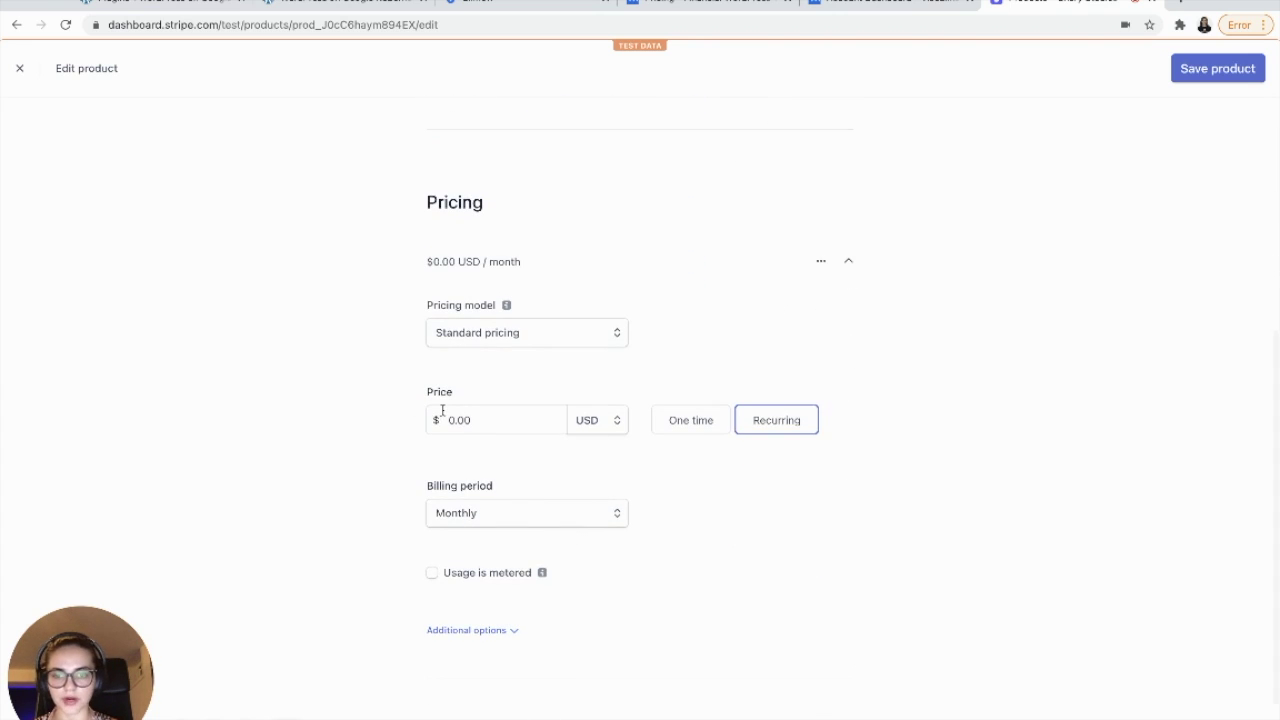
pyautogui.scroll(-1, 441, 414)
pyautogui.click(493, 528)
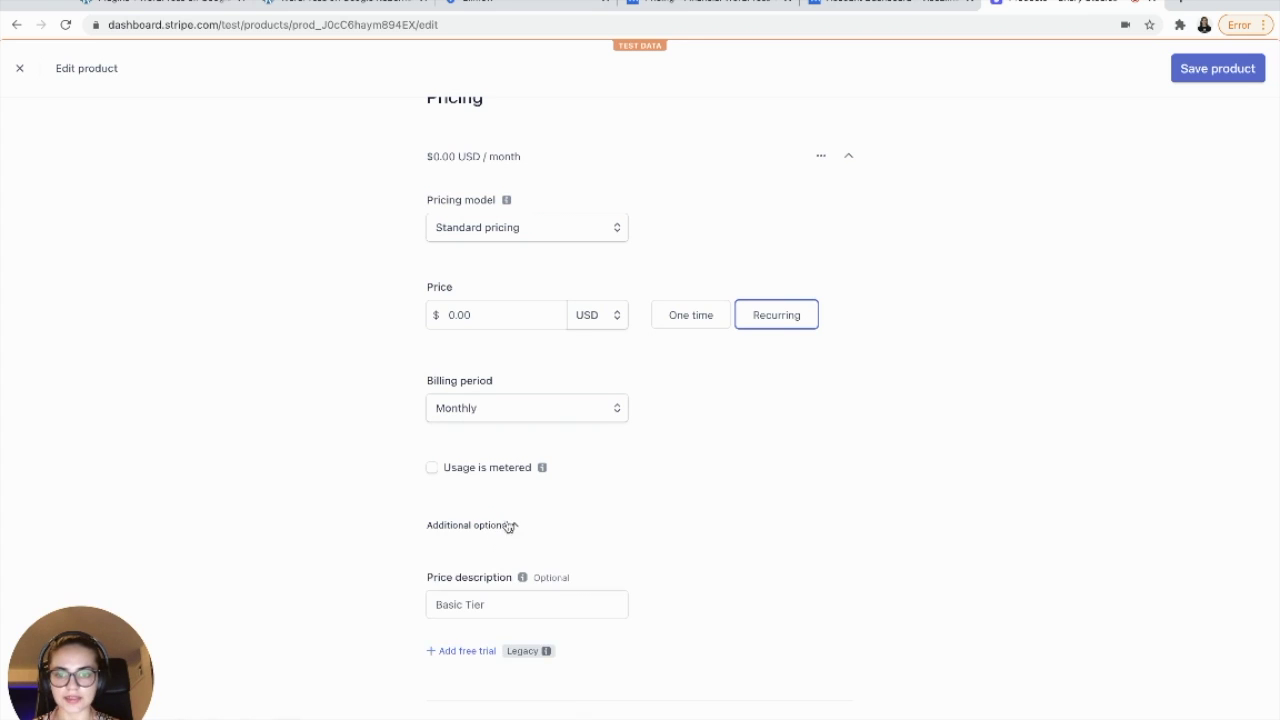
pyautogui.scroll(-1, 508, 526)
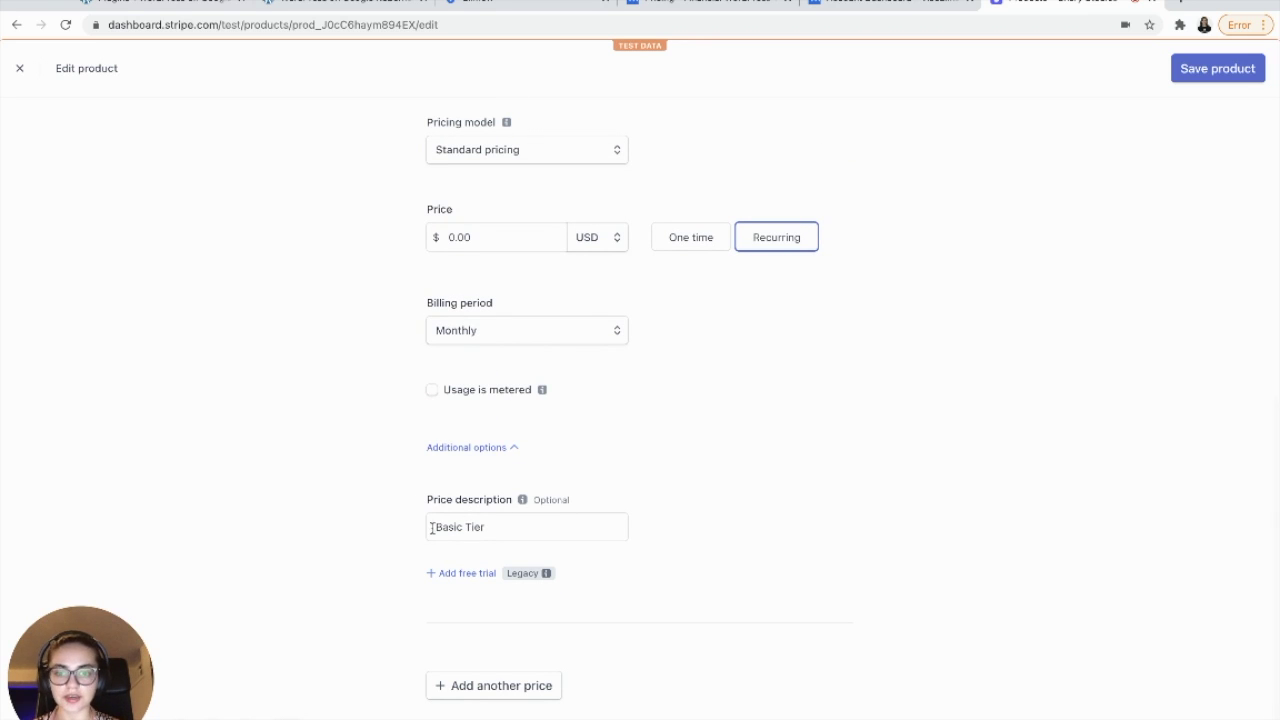
pyautogui.moveTo(434, 527); pyautogui.dragTo(536, 523)
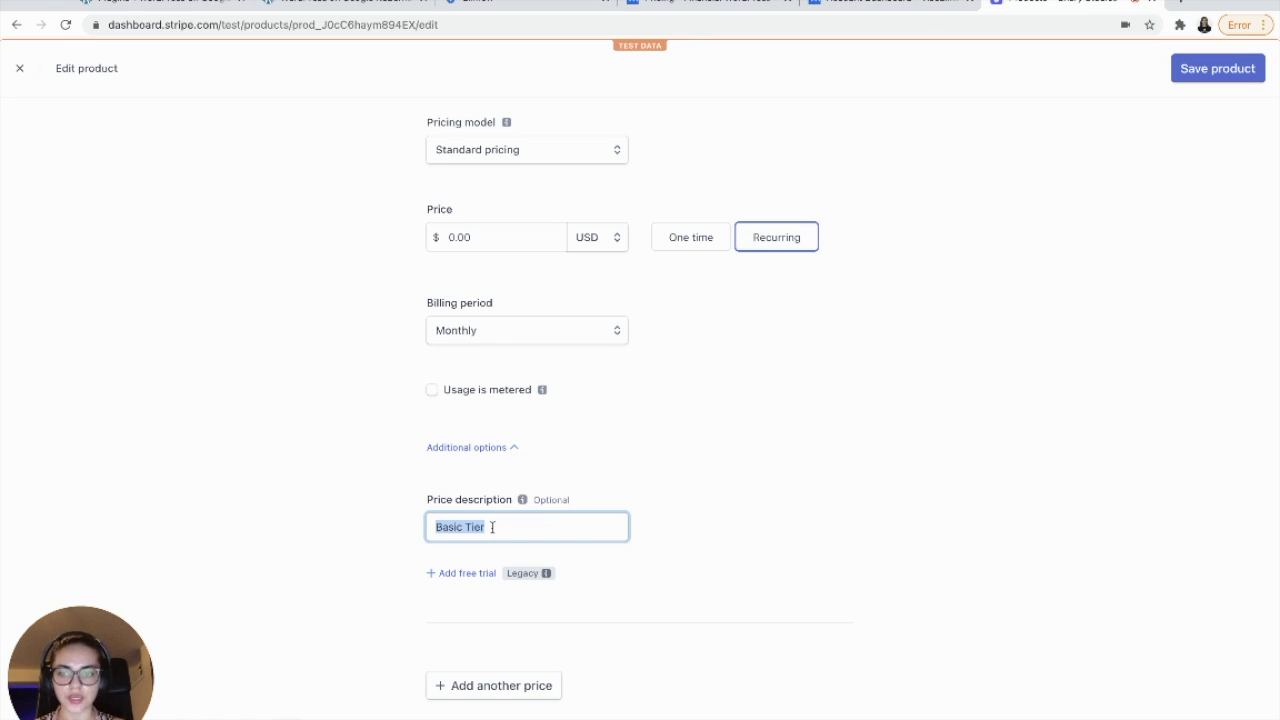
pyautogui.click(1217, 70)
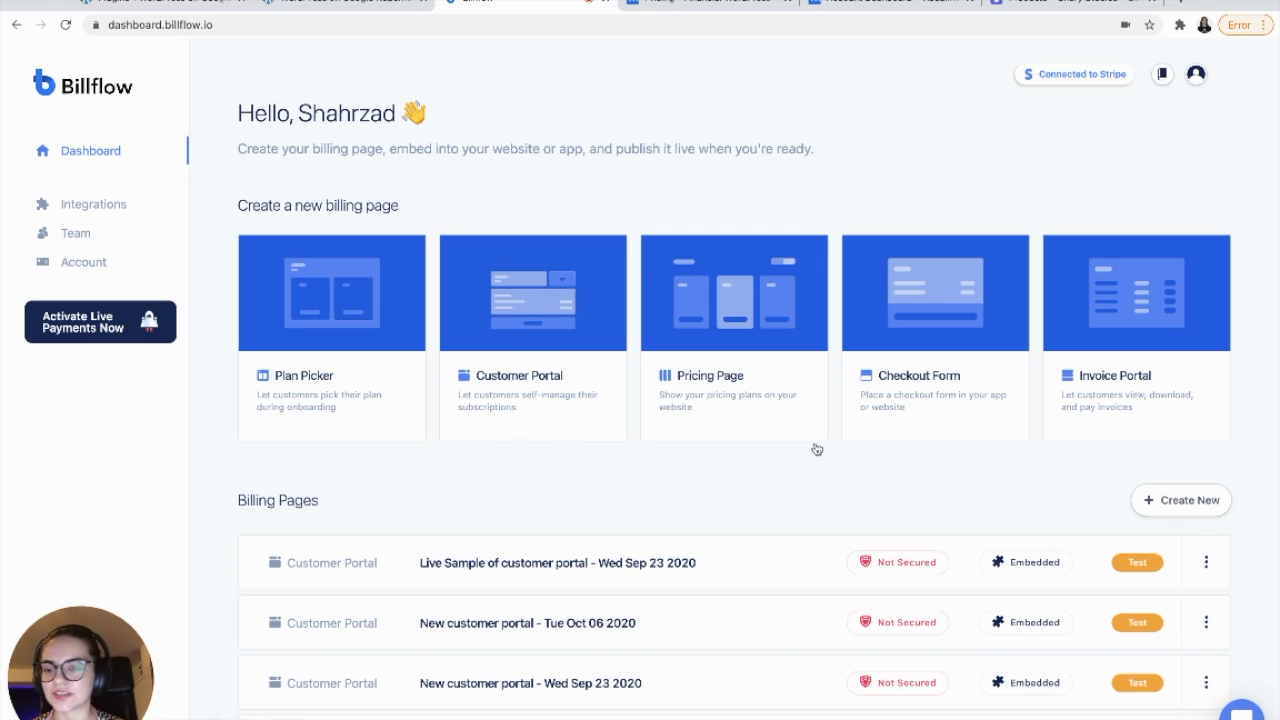
# - Start a new Billflow pricing page and rename its title to 'Financial Demo'
pyautogui.moveTo(785, 286)
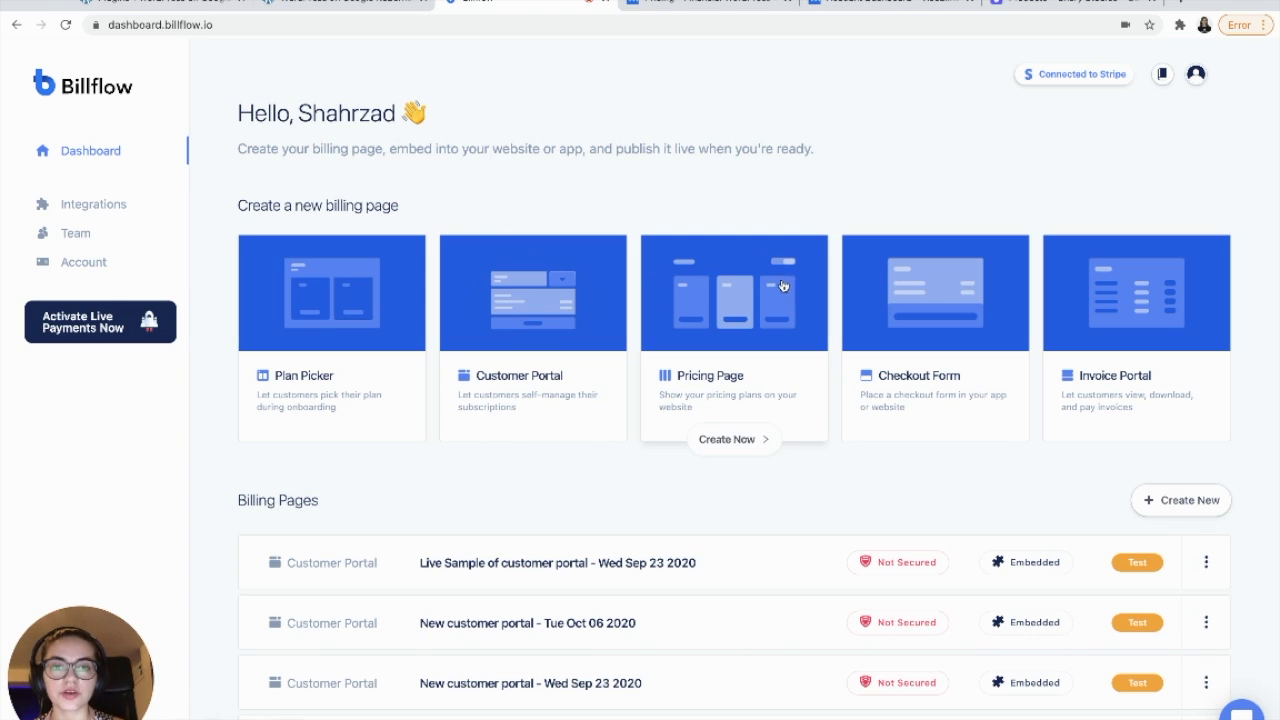
pyautogui.click(755, 300)
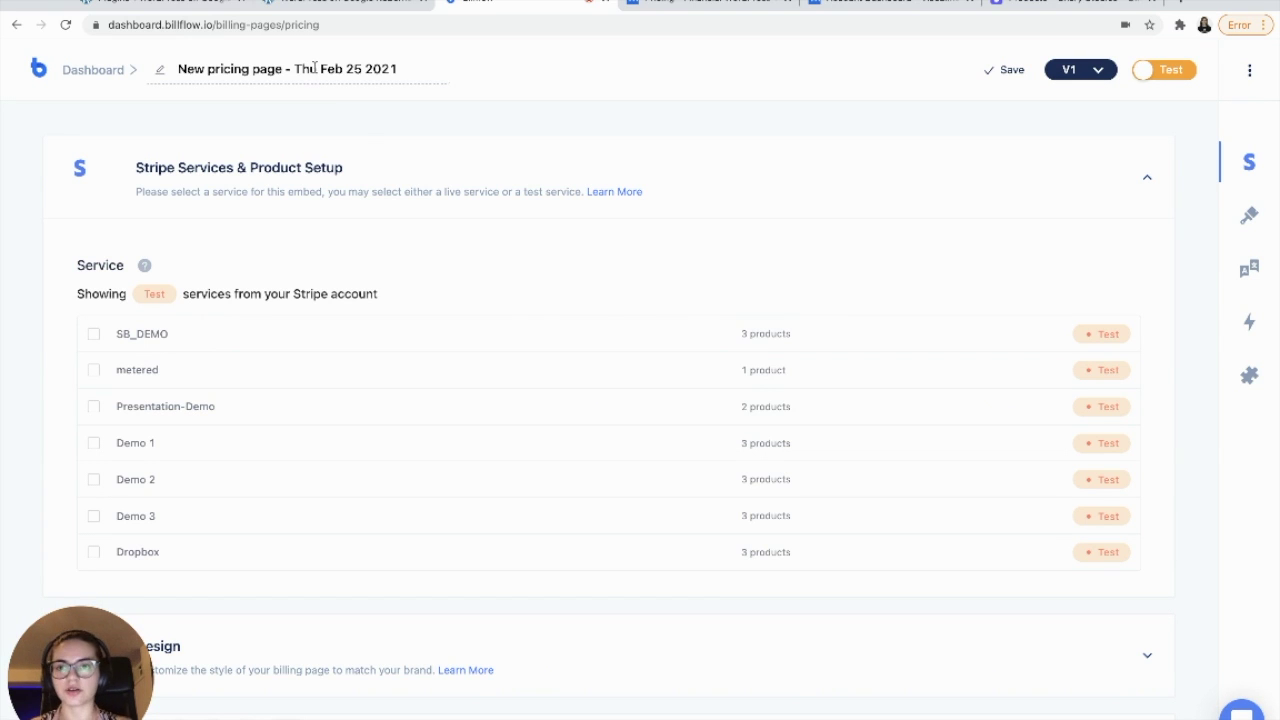
pyautogui.click(315, 67)
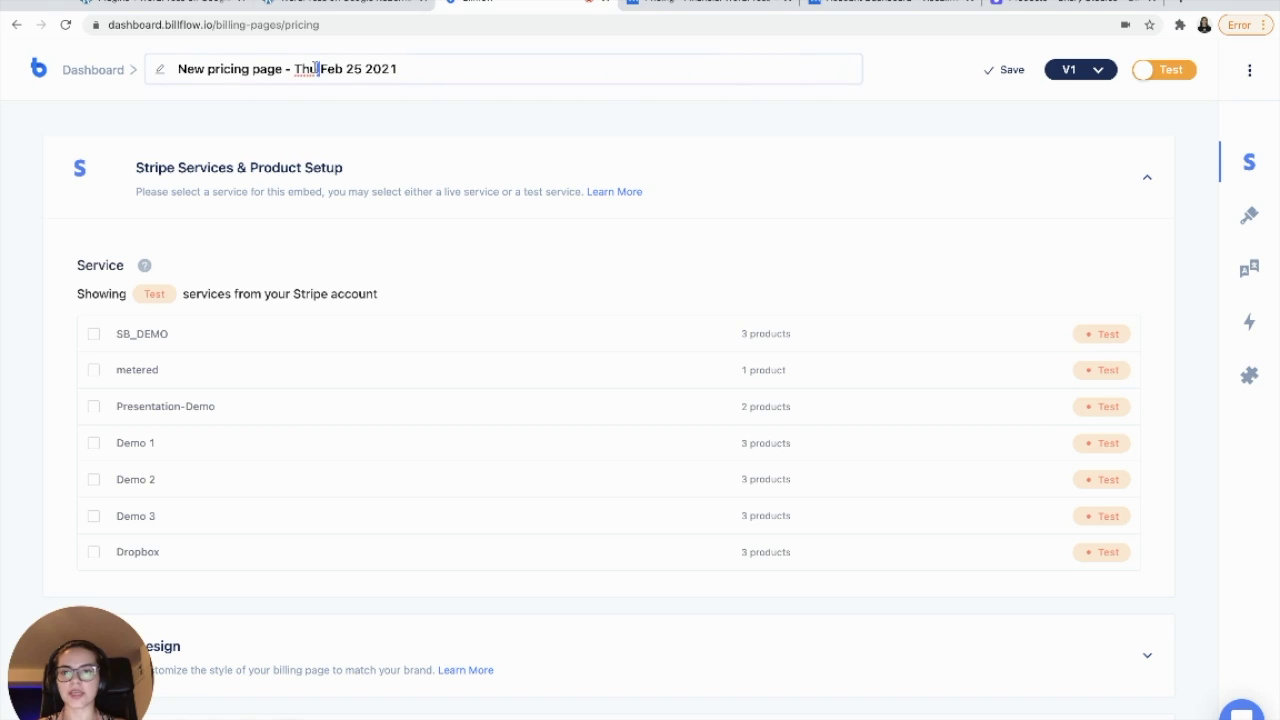
pyautogui.hotkey('ctrl', 'a')
pyautogui.write('Finan')
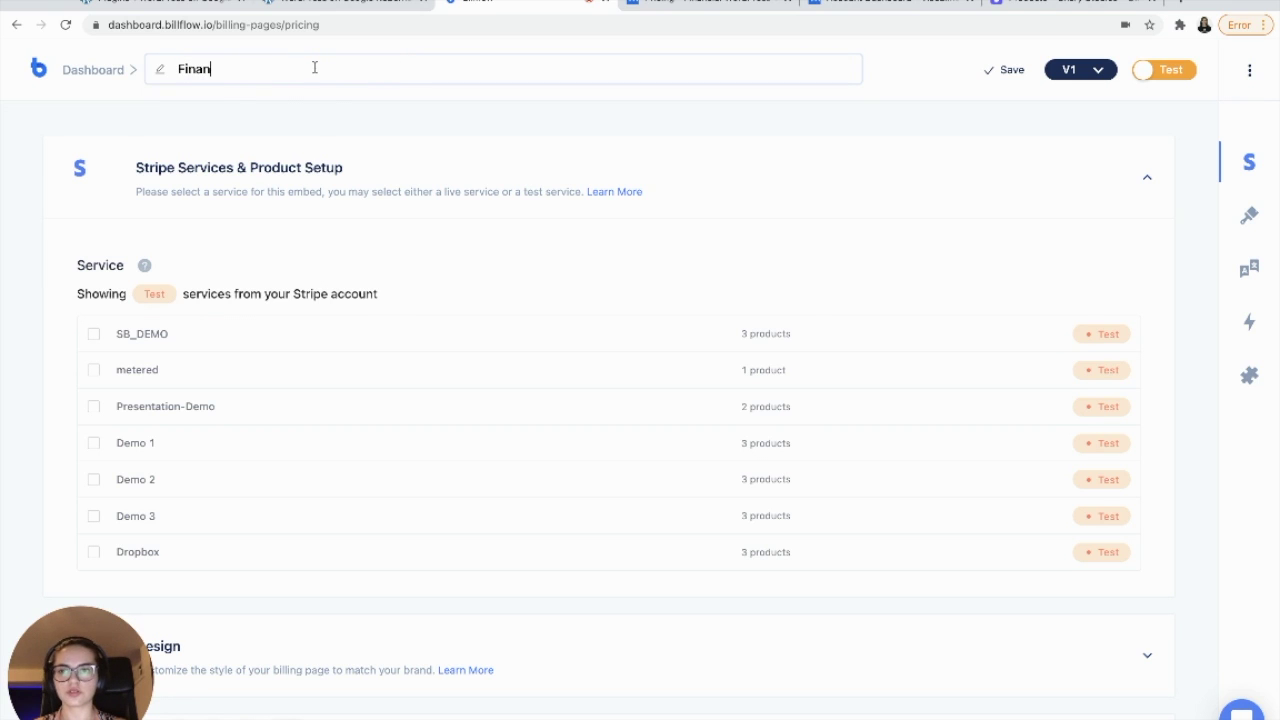
pyautogui.write('cial Demo')
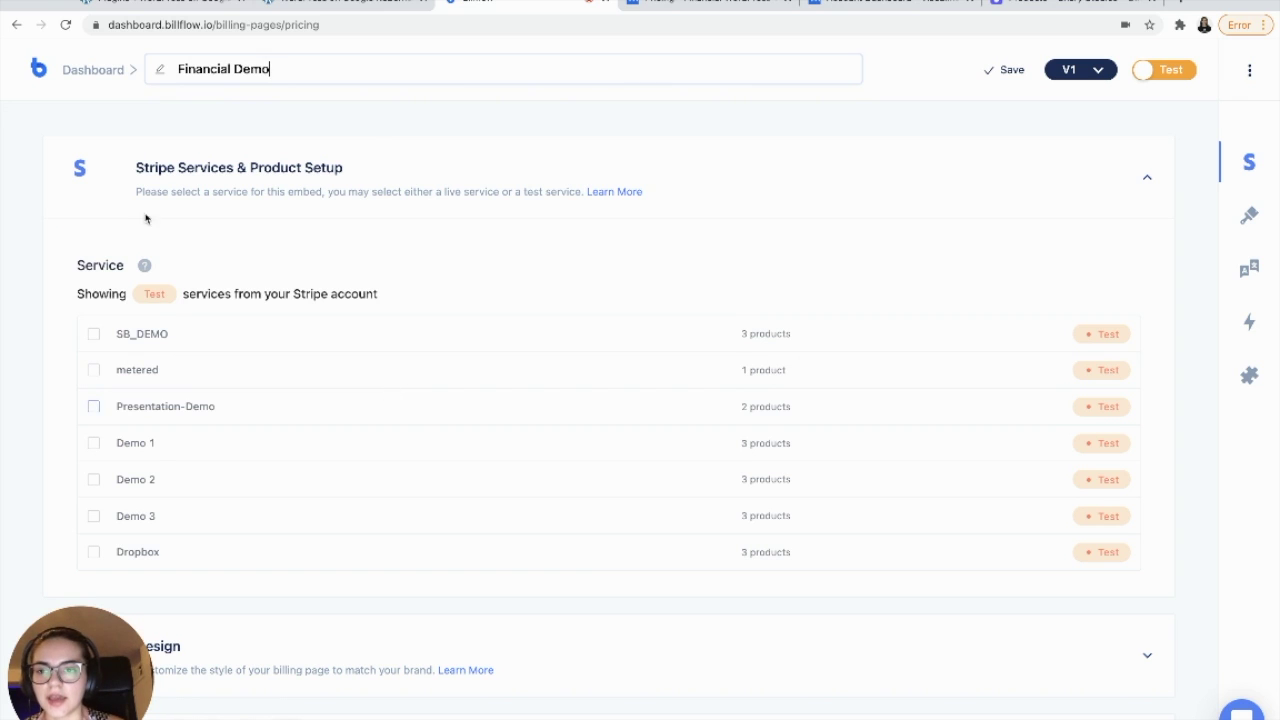
# - Link the Finance Stripe service to the page and collapse the services setup
pyautogui.scroll(-2, 281, 237)
pyautogui.scroll(1, 281, 237)
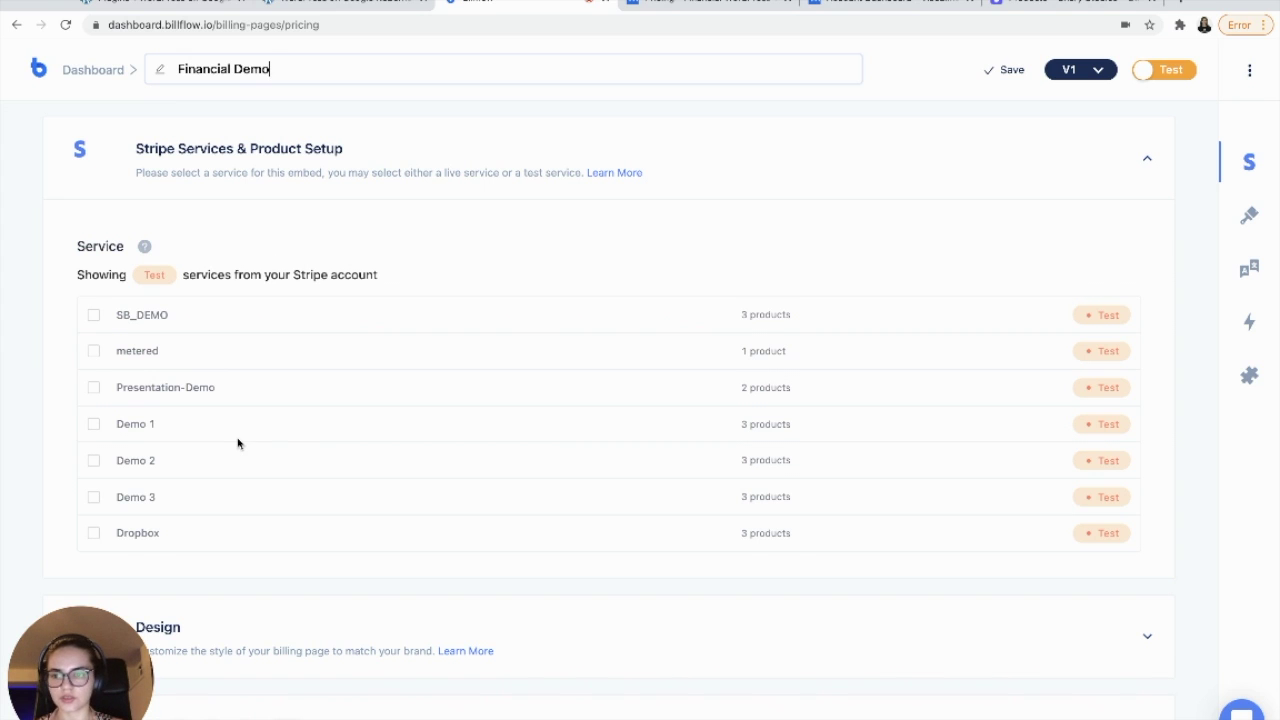
pyautogui.scroll(-5, 238, 443)
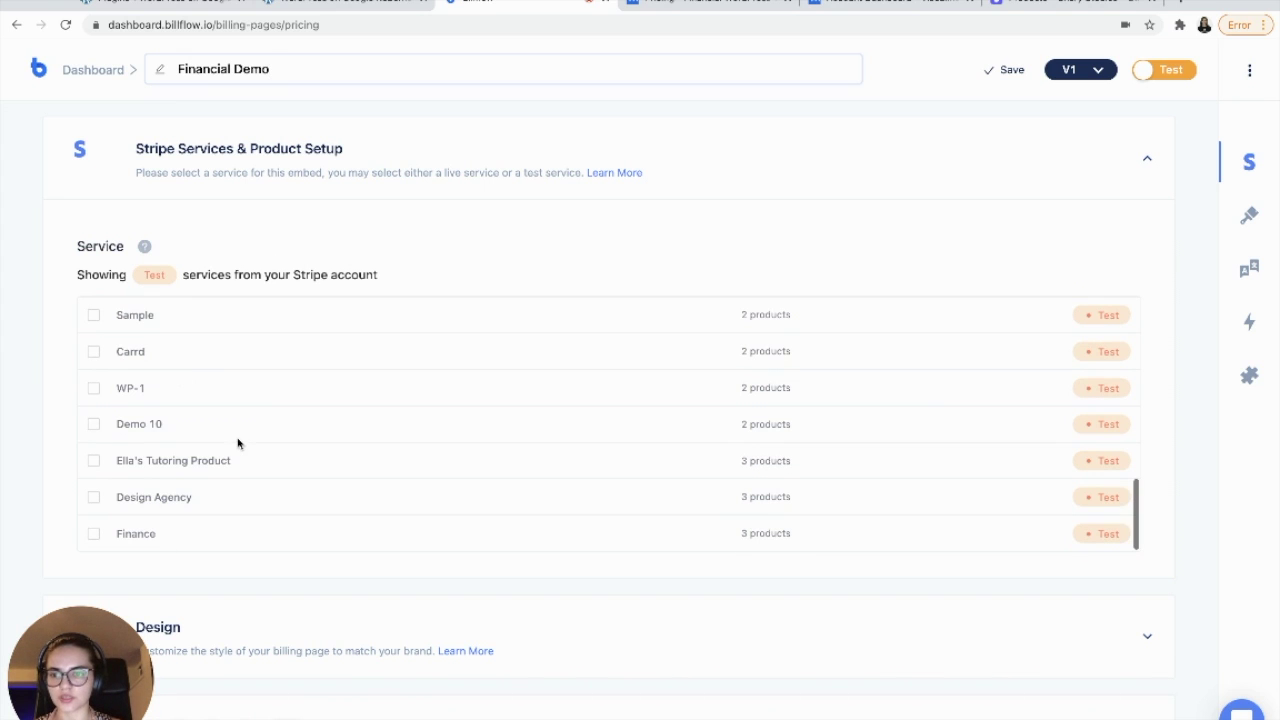
pyautogui.click(93, 535)
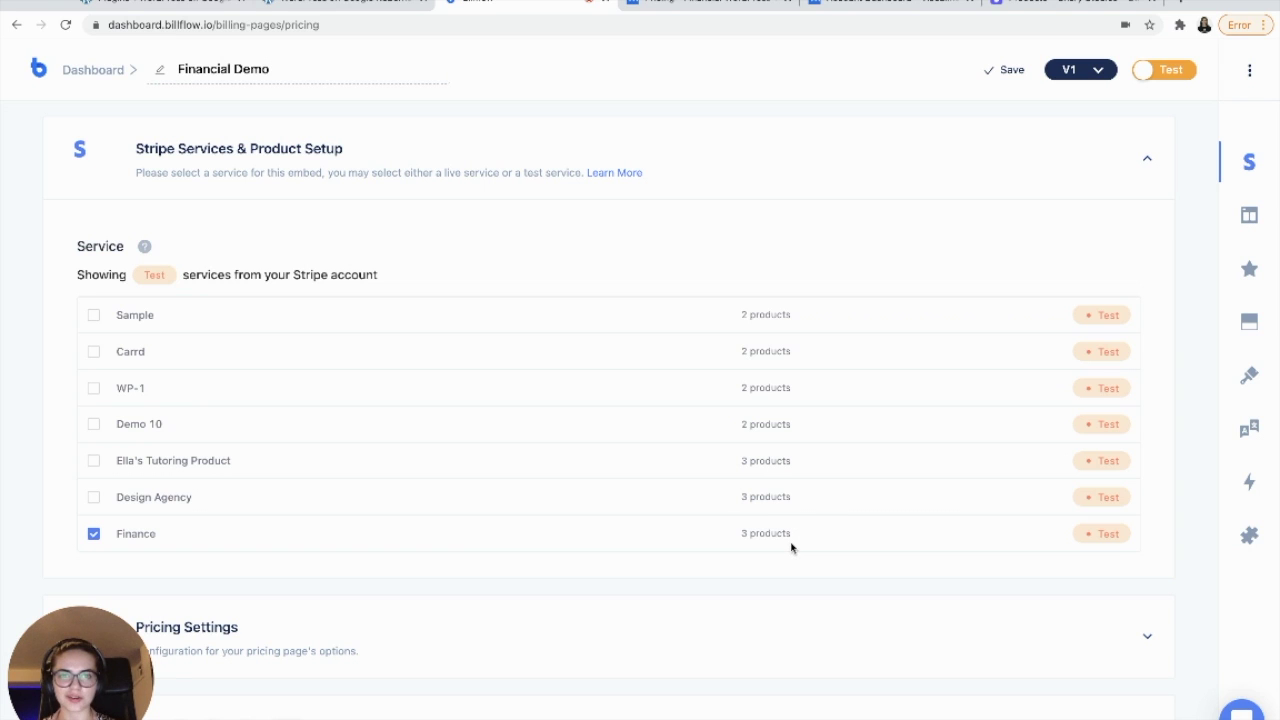
pyautogui.click(1143, 162)
# - In Pricing Settings, select Basic under both Disable Tiers and Hide Tiers
pyautogui.click(365, 286)
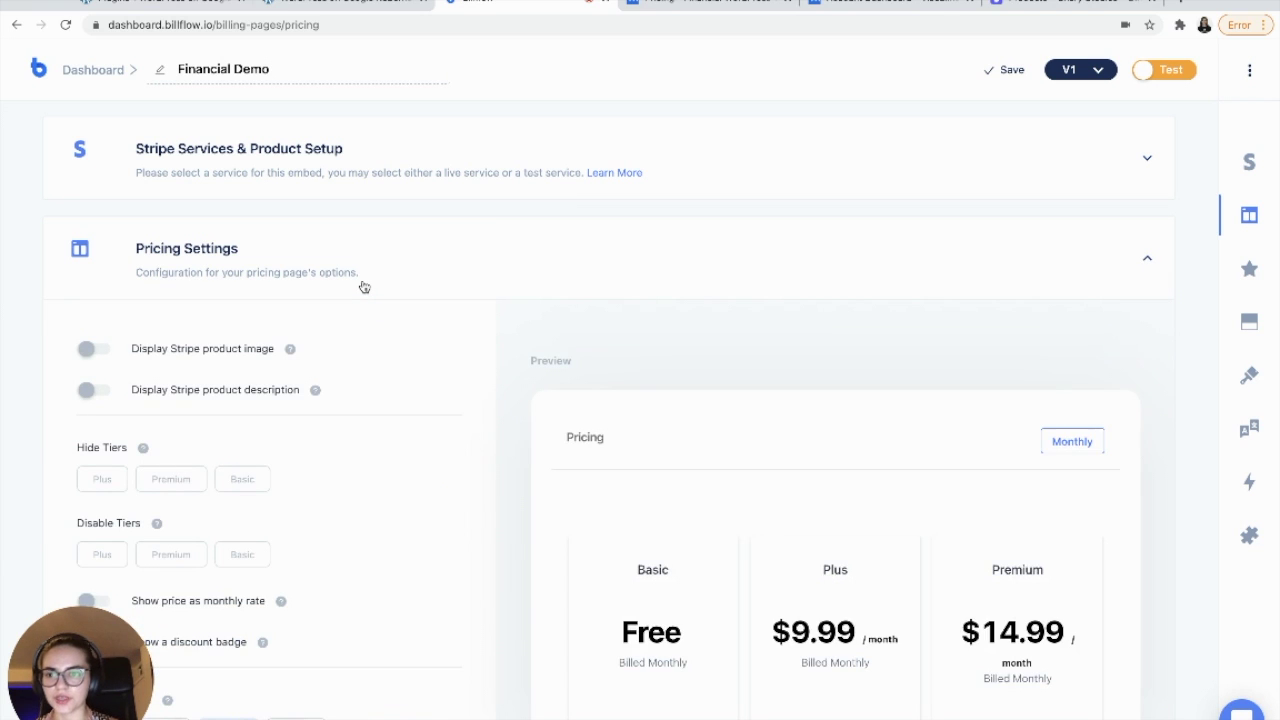
pyautogui.scroll(-4, 364, 287)
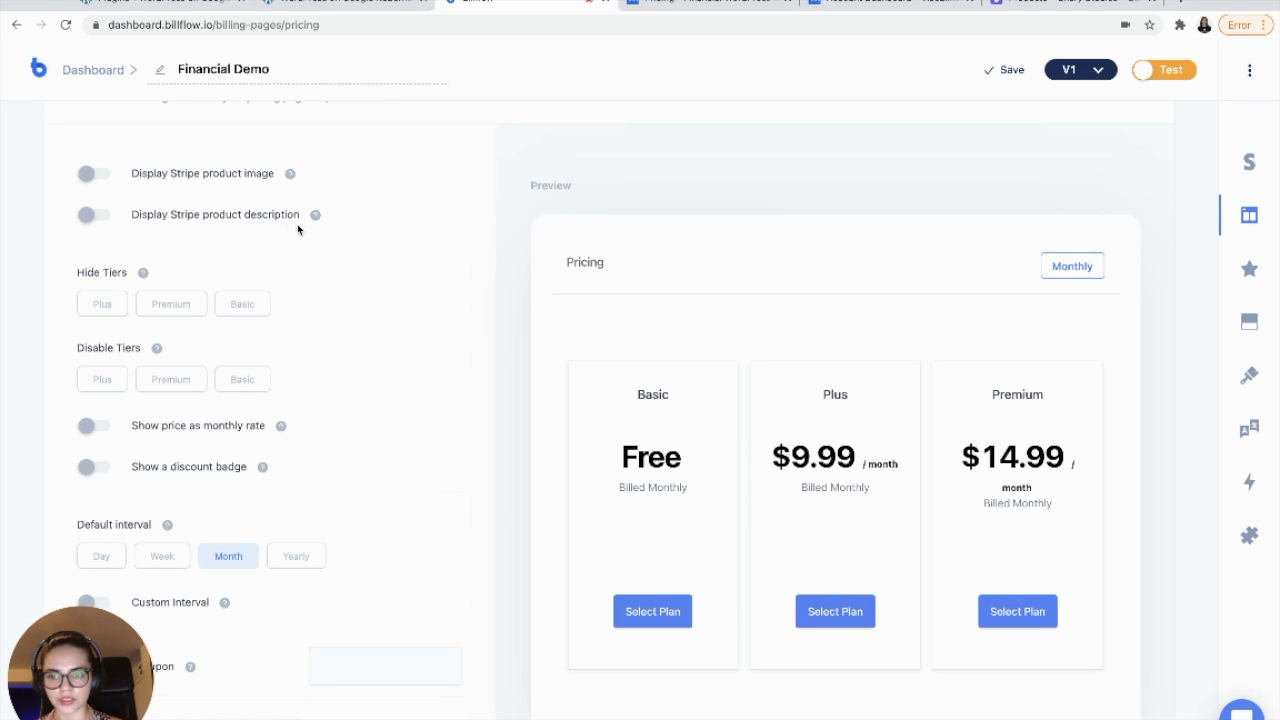
pyautogui.scroll(-2, 297, 229)
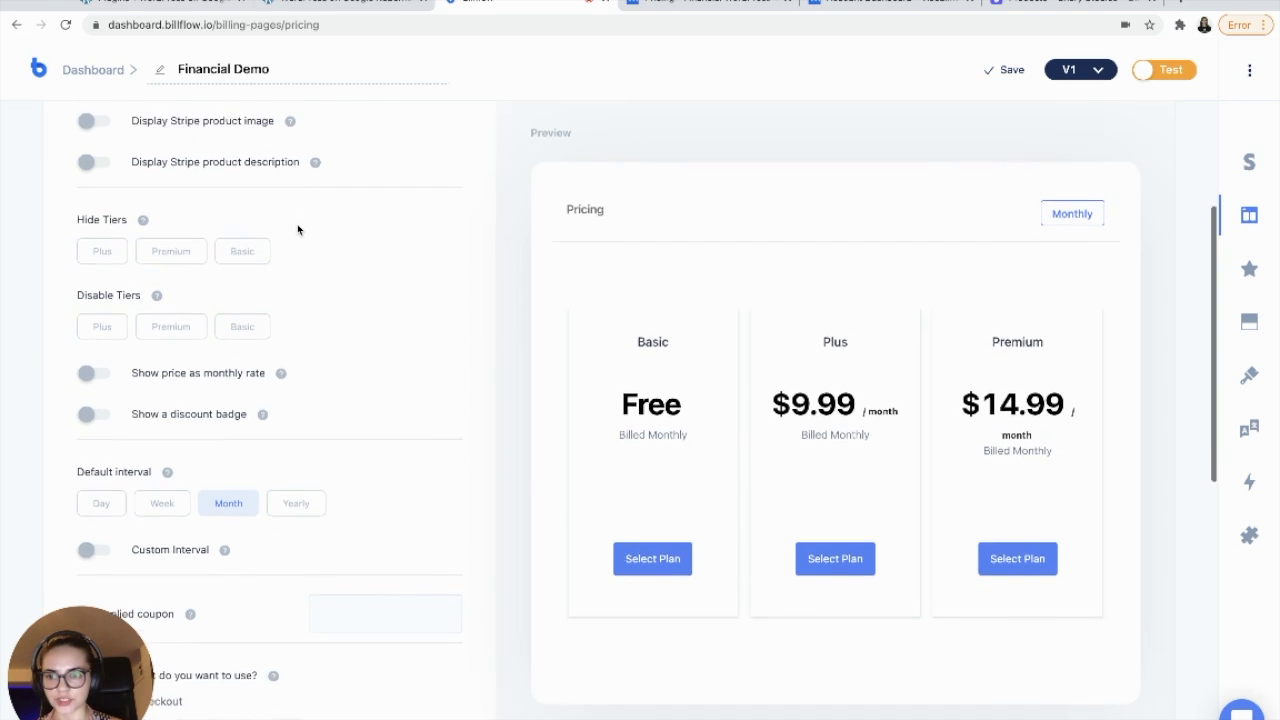
pyautogui.click(240, 315)
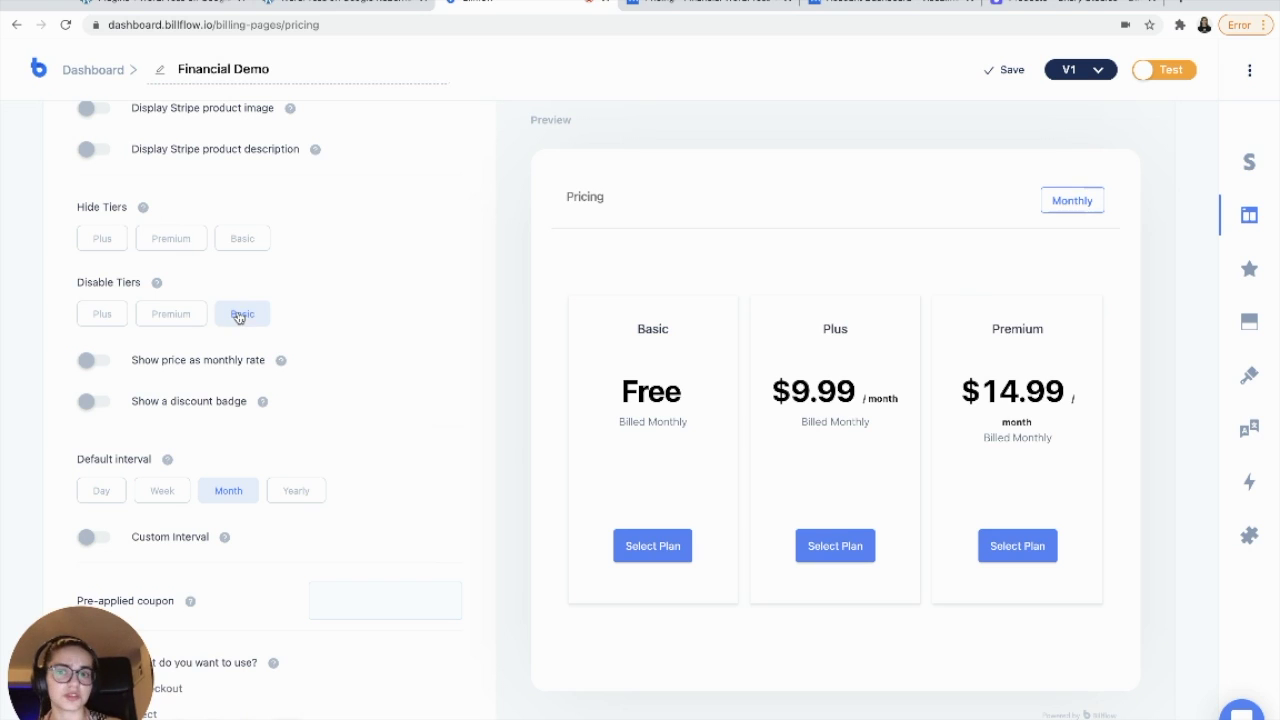
pyautogui.click(232, 246)
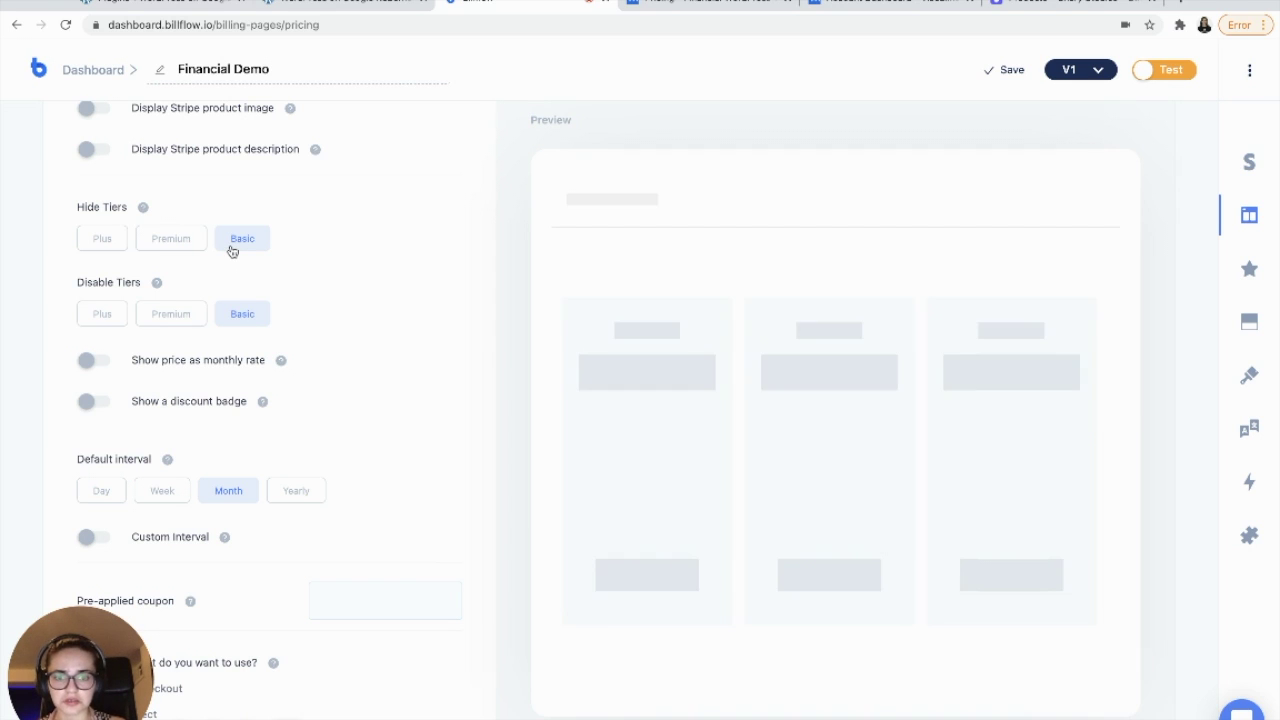
pyautogui.scroll(-5, 416, 305)
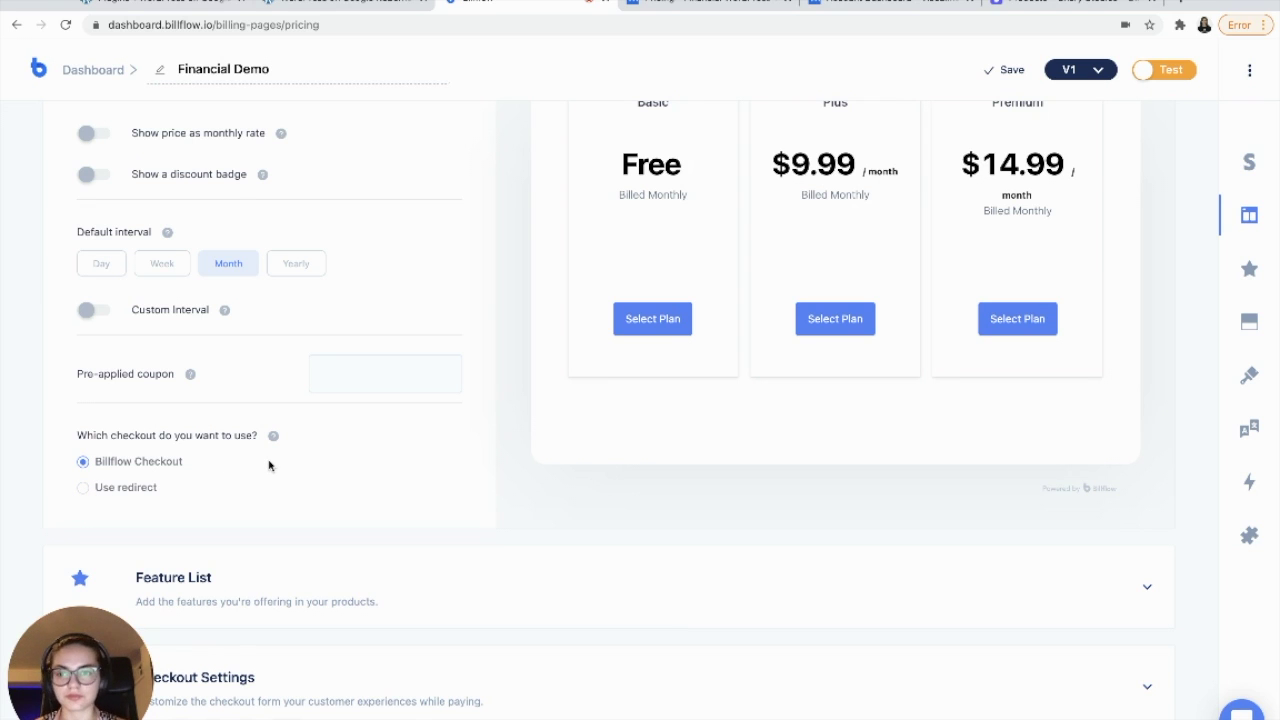
pyautogui.scroll(-2, 268, 445)
pyautogui.scroll(-4, 267, 400)
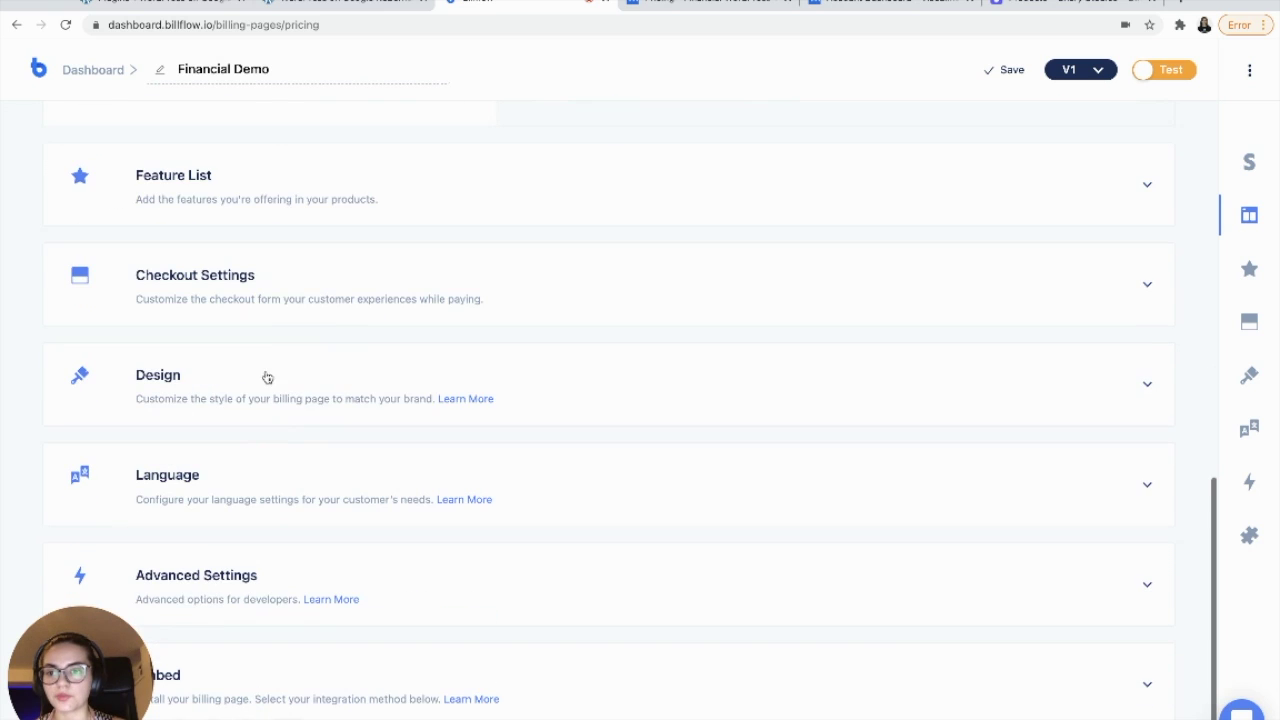
pyautogui.click(260, 180)
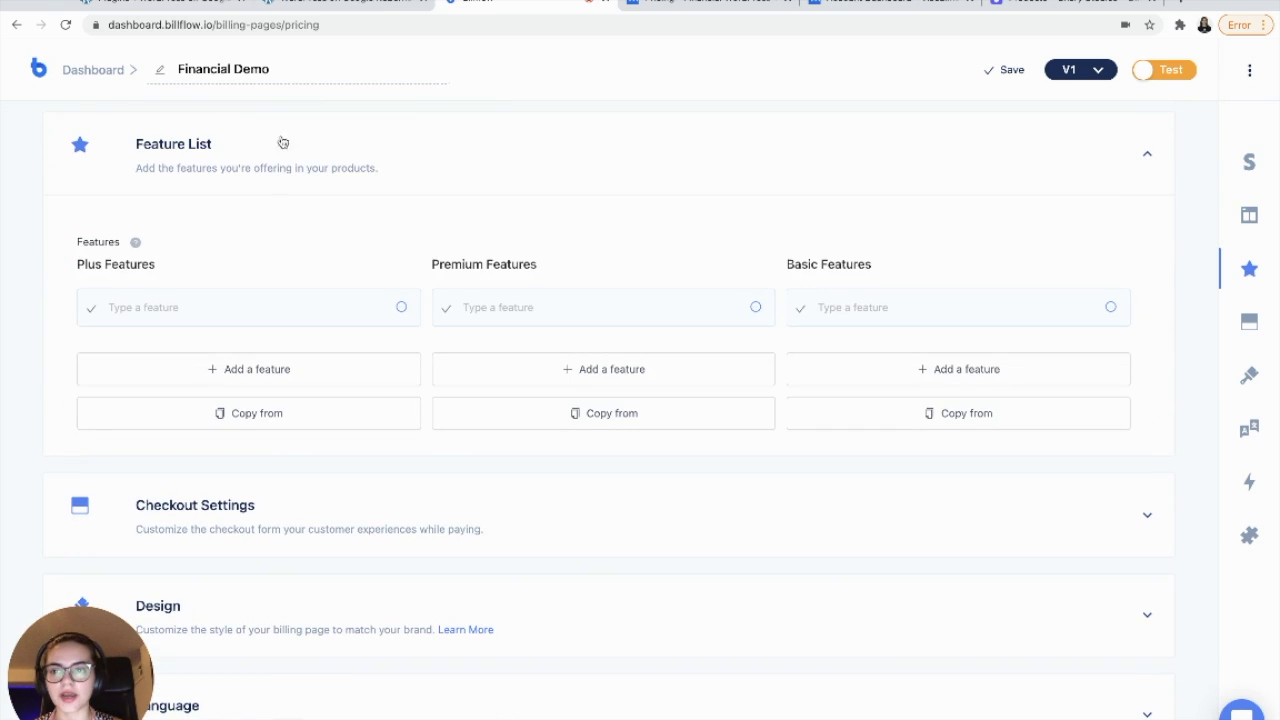
# - Compare the Basic plan features on the site's Financial pricing page, then collapse Feature List
pyautogui.click(687, 3)
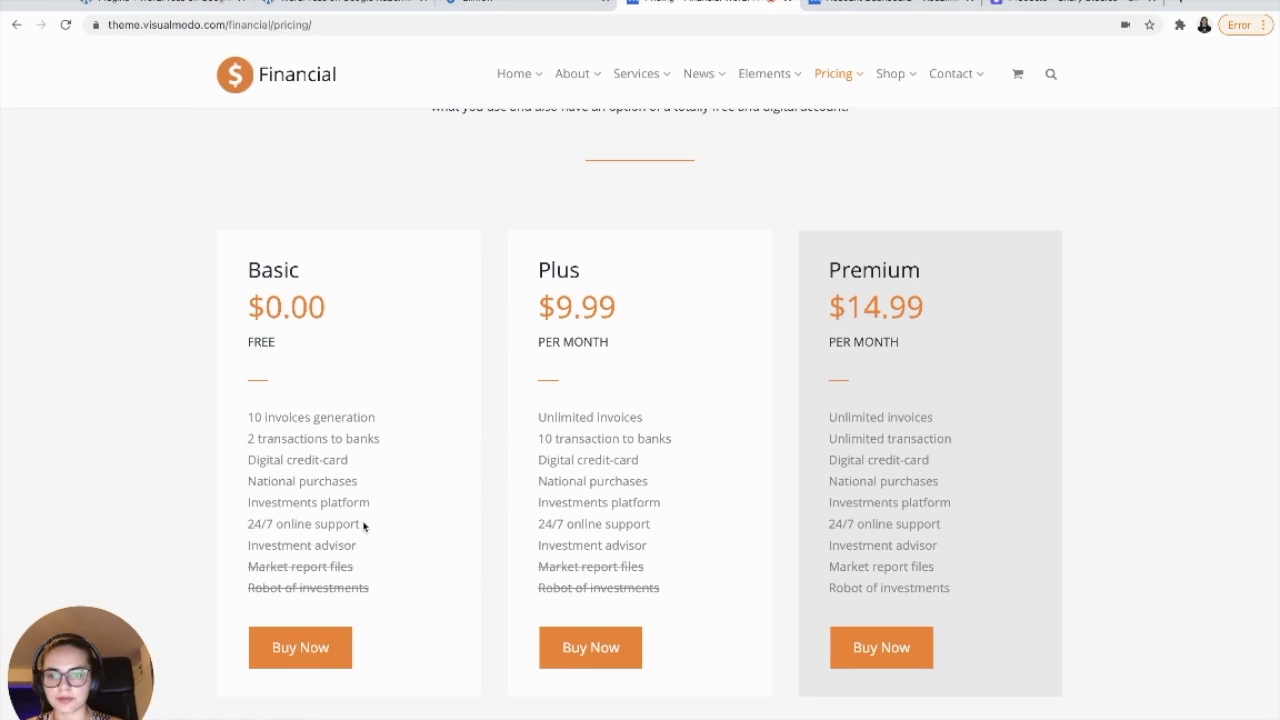
pyautogui.moveTo(363, 526); pyautogui.dragTo(248, 416)
pyautogui.click(383, 467)
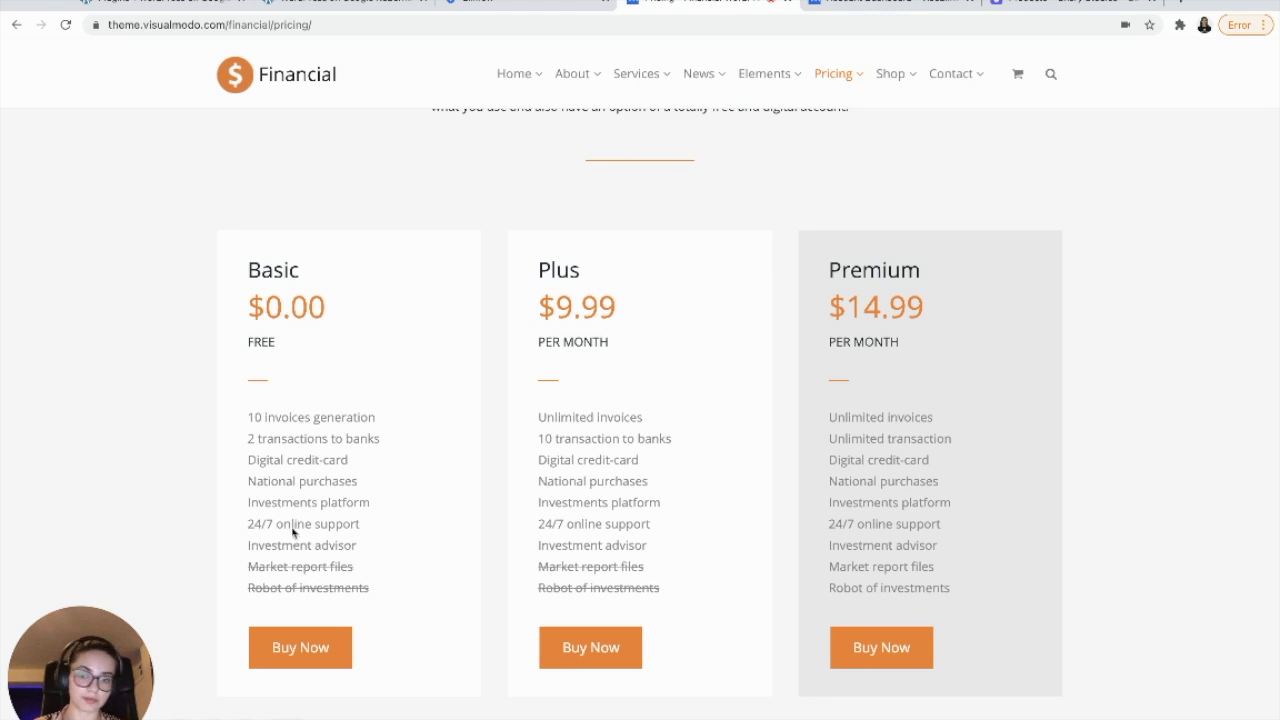
pyautogui.hotkey('ctrl', 'shift', 'Tab')
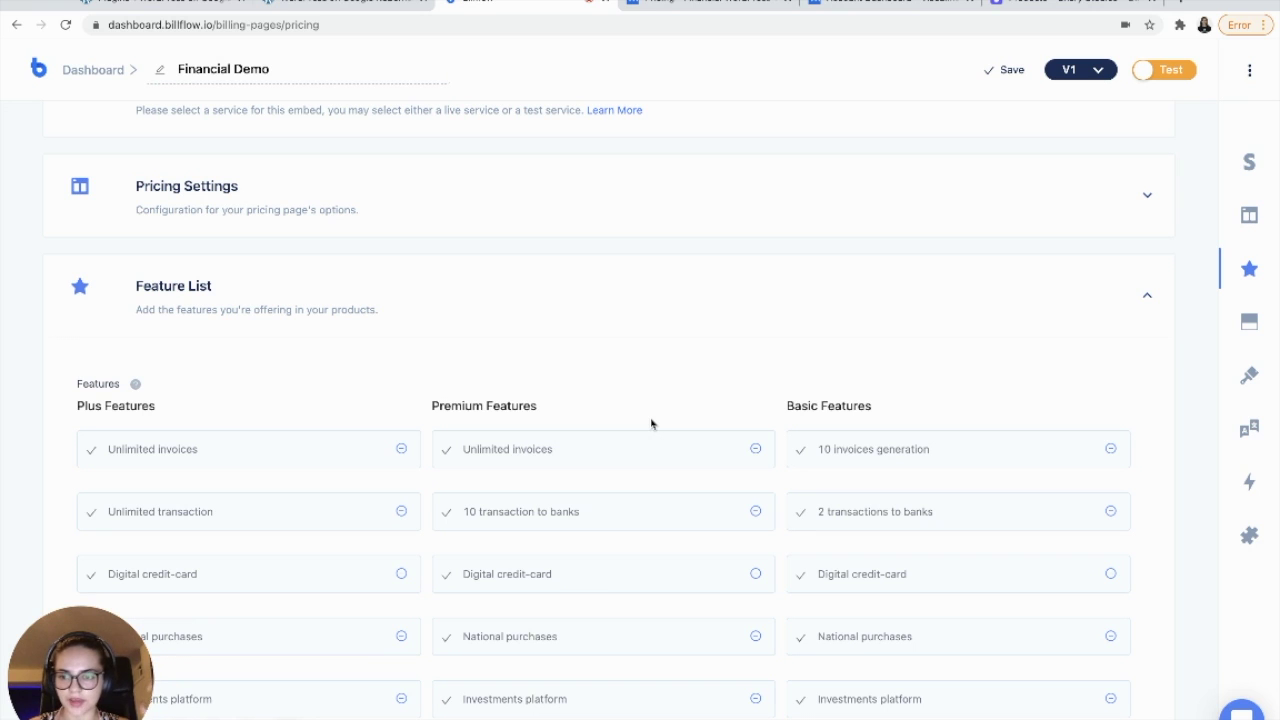
pyautogui.scroll(-1, 651, 420)
pyautogui.click(1104, 244)
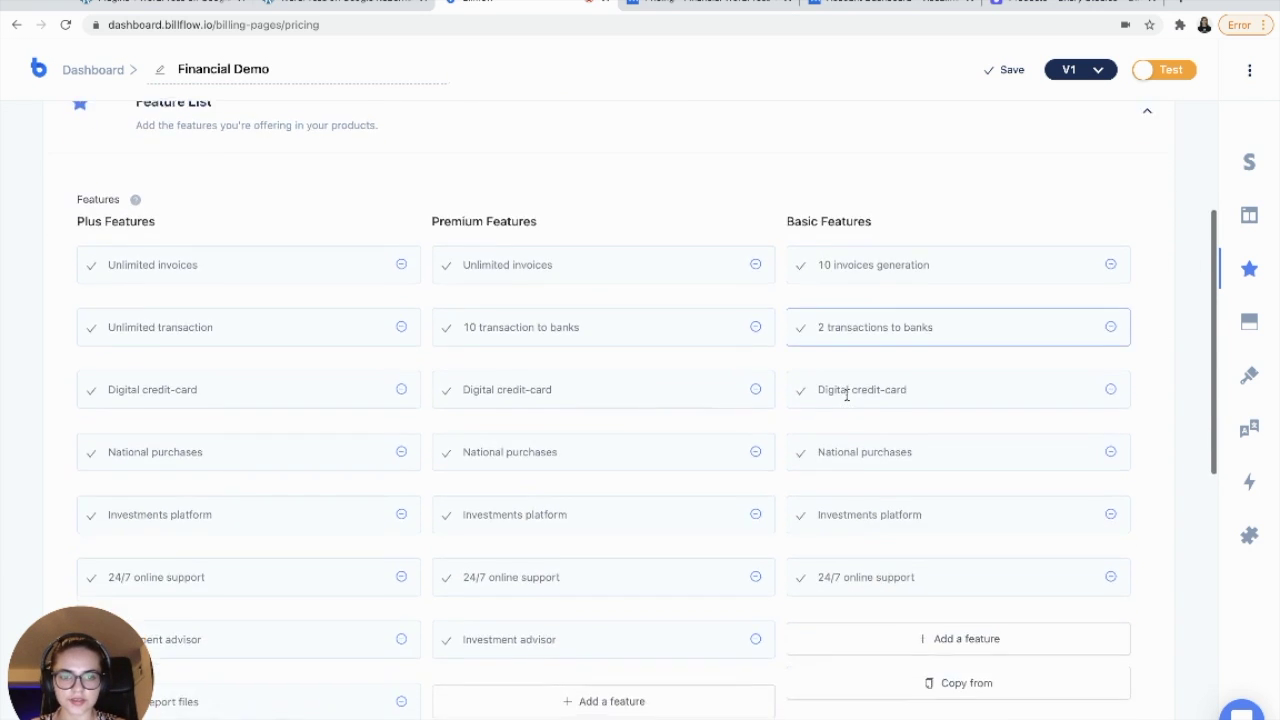
pyautogui.scroll(-1, 1136, 412)
# - Turn on the password field, card on signup, coupons and redirect-to-link after checkout
pyautogui.click(1150, 310)
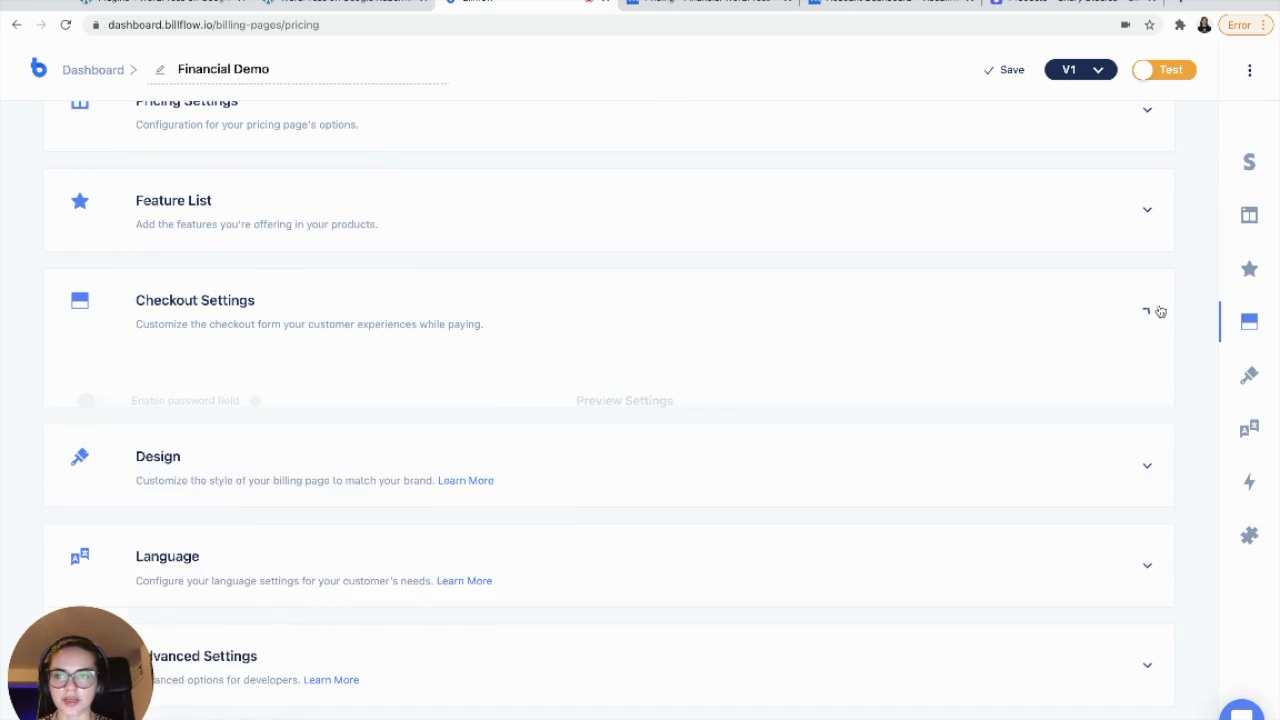
pyautogui.scroll(-2, 700, 450)
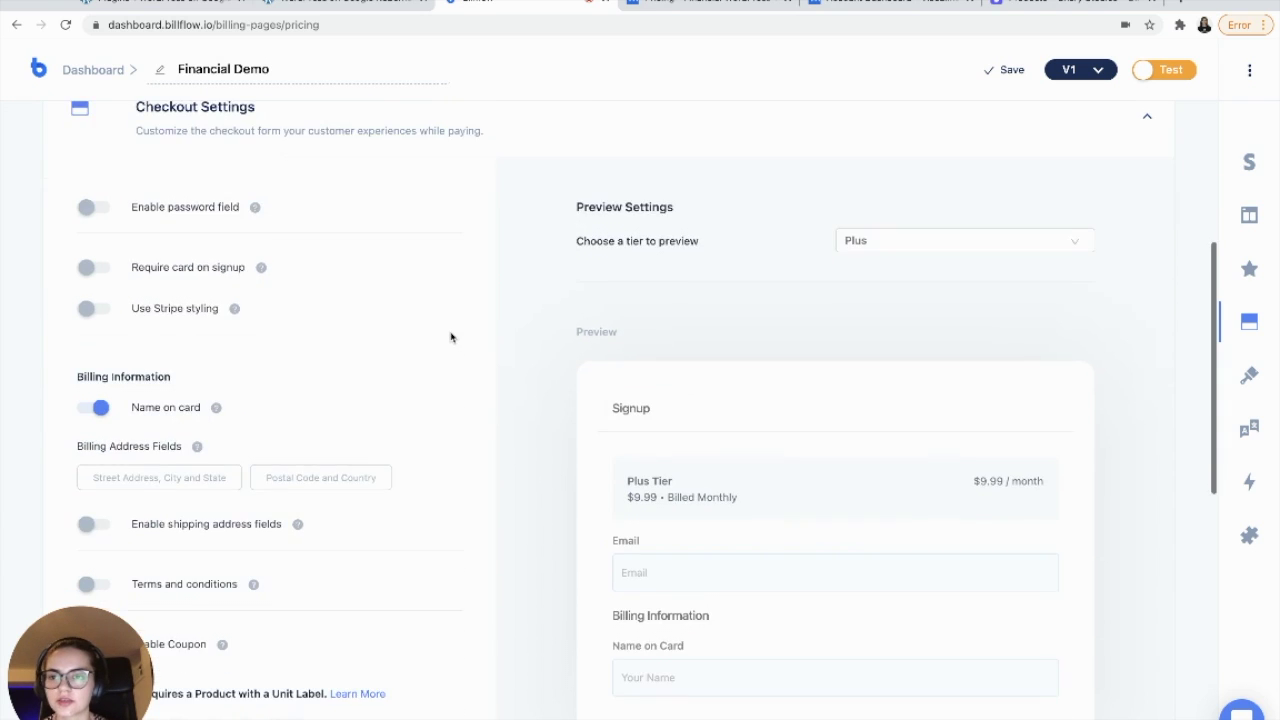
pyautogui.click(90, 196)
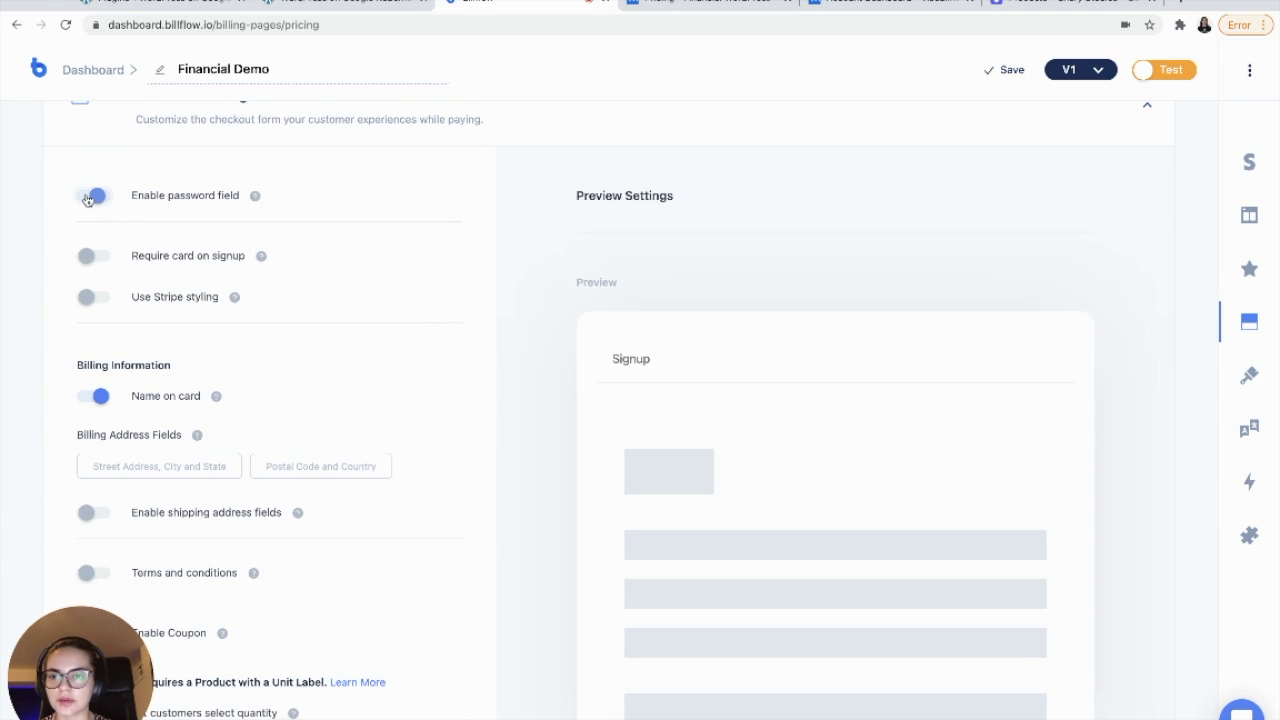
pyautogui.click(90, 256)
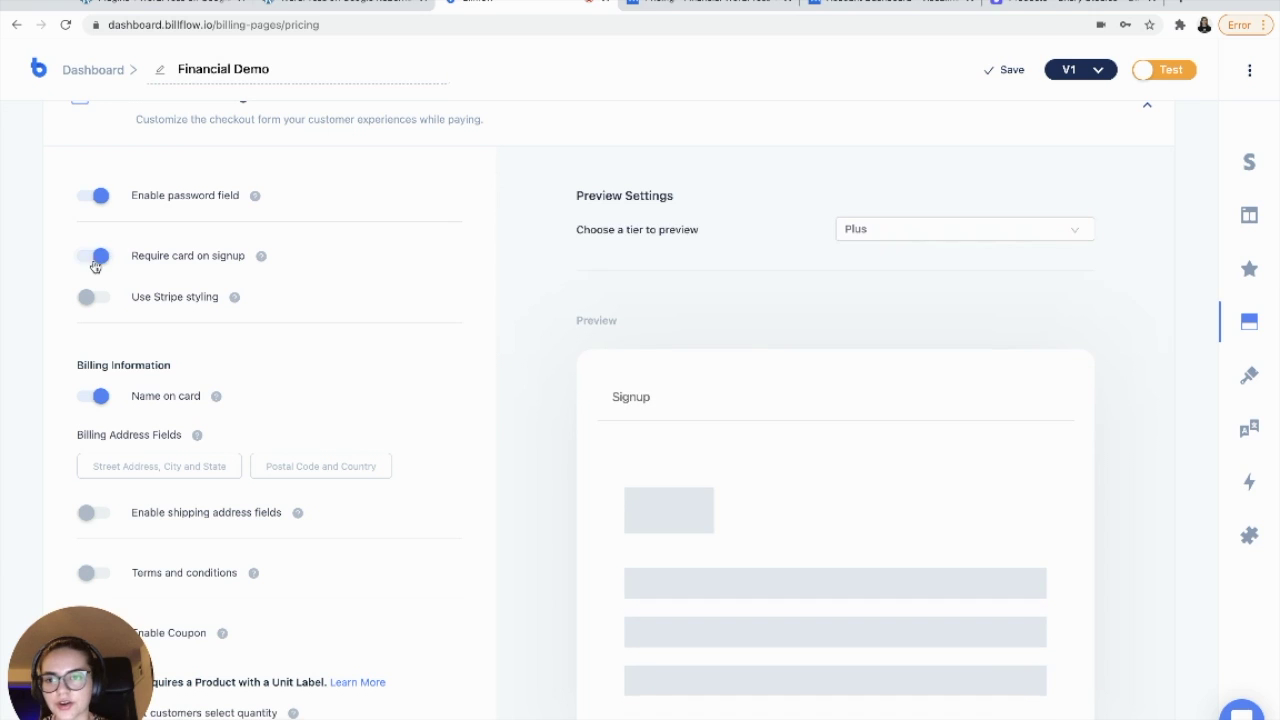
pyautogui.scroll(-2, 383, 317)
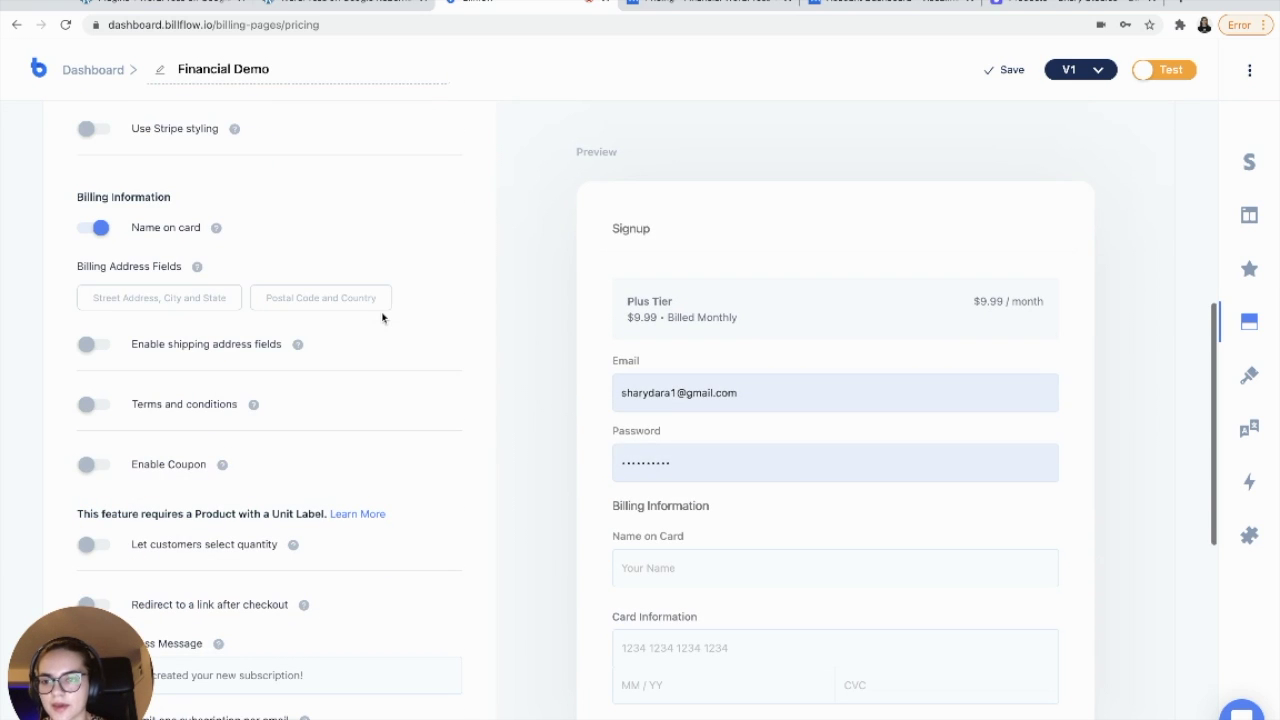
pyautogui.scroll(-1, 380, 317)
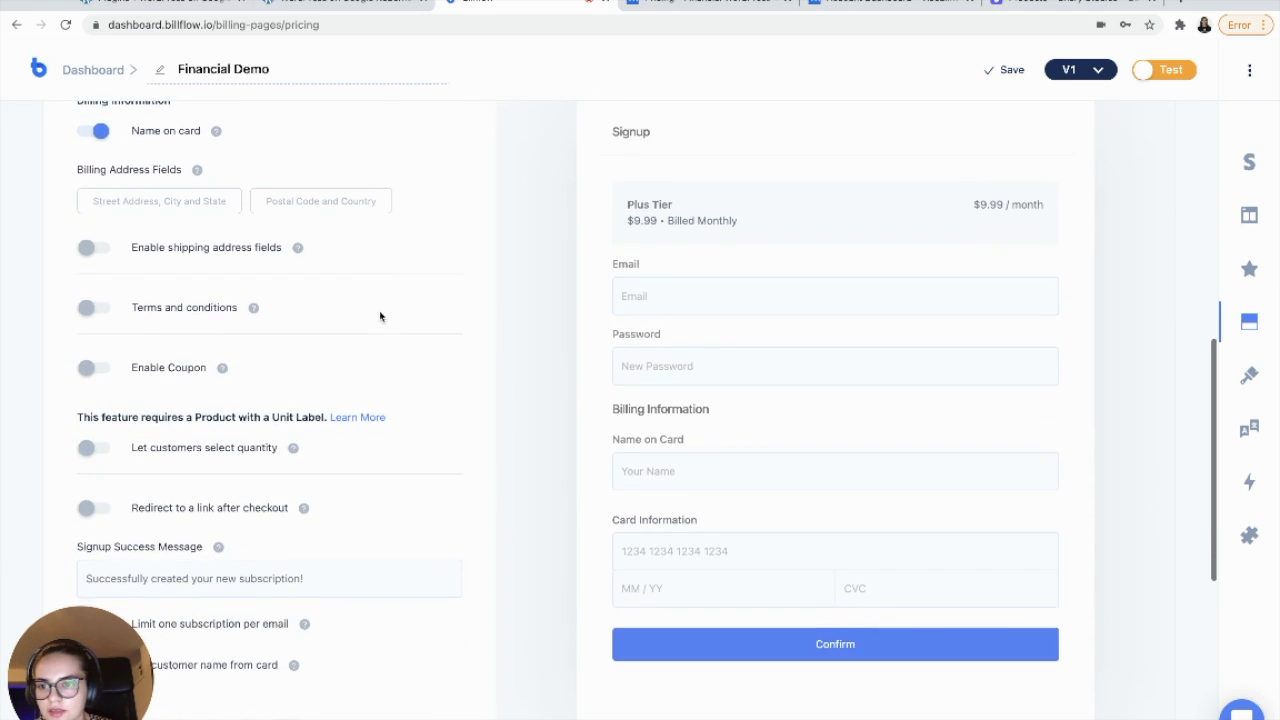
pyautogui.click(88, 368)
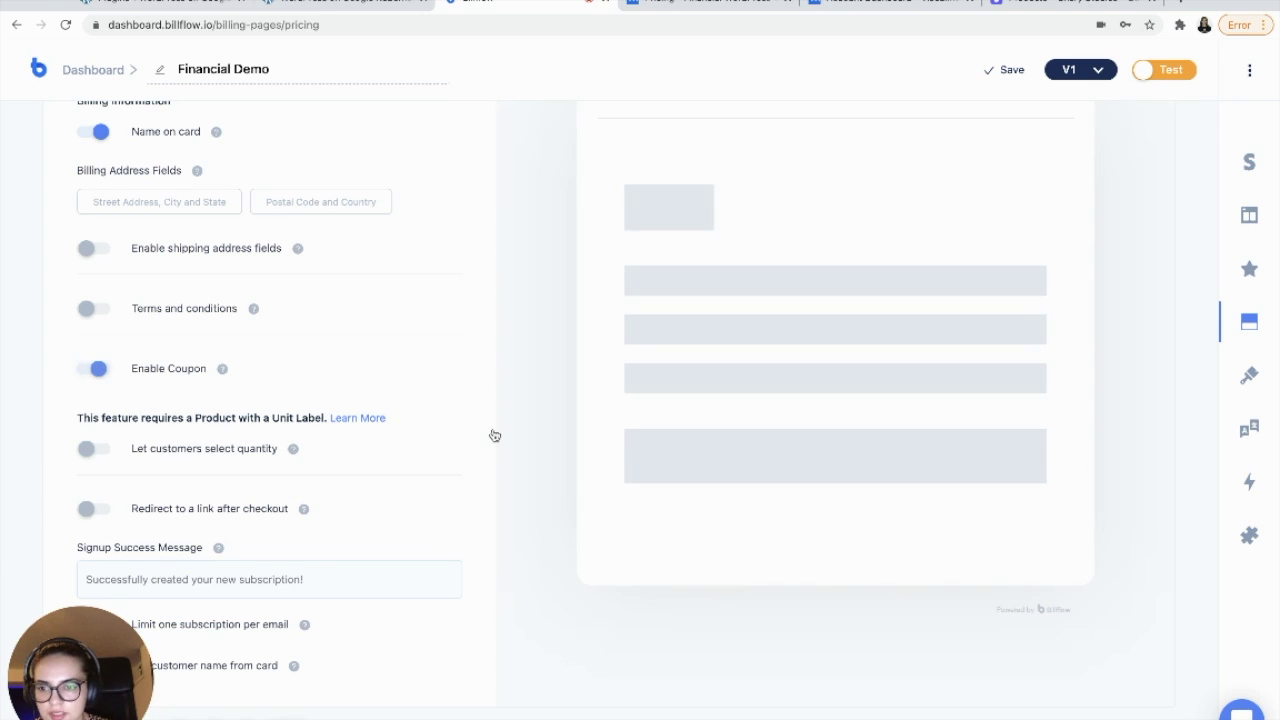
pyautogui.scroll(-3, 494, 434)
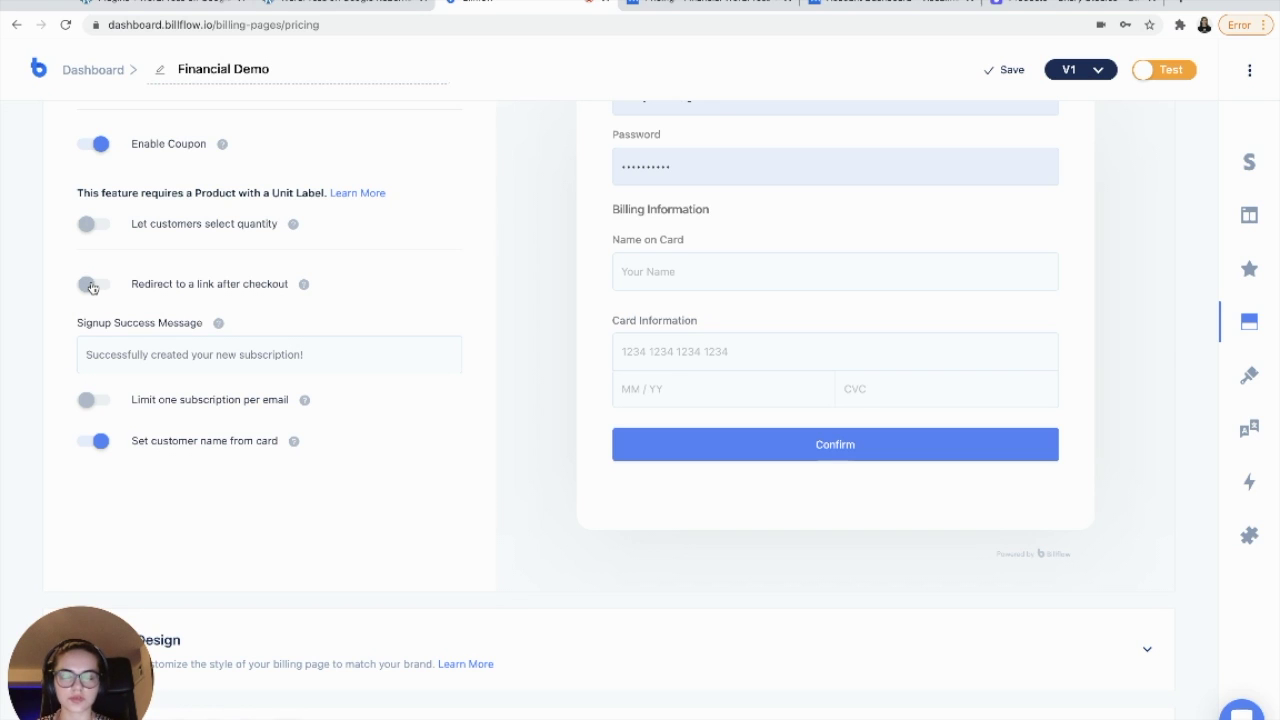
pyautogui.click(89, 285)
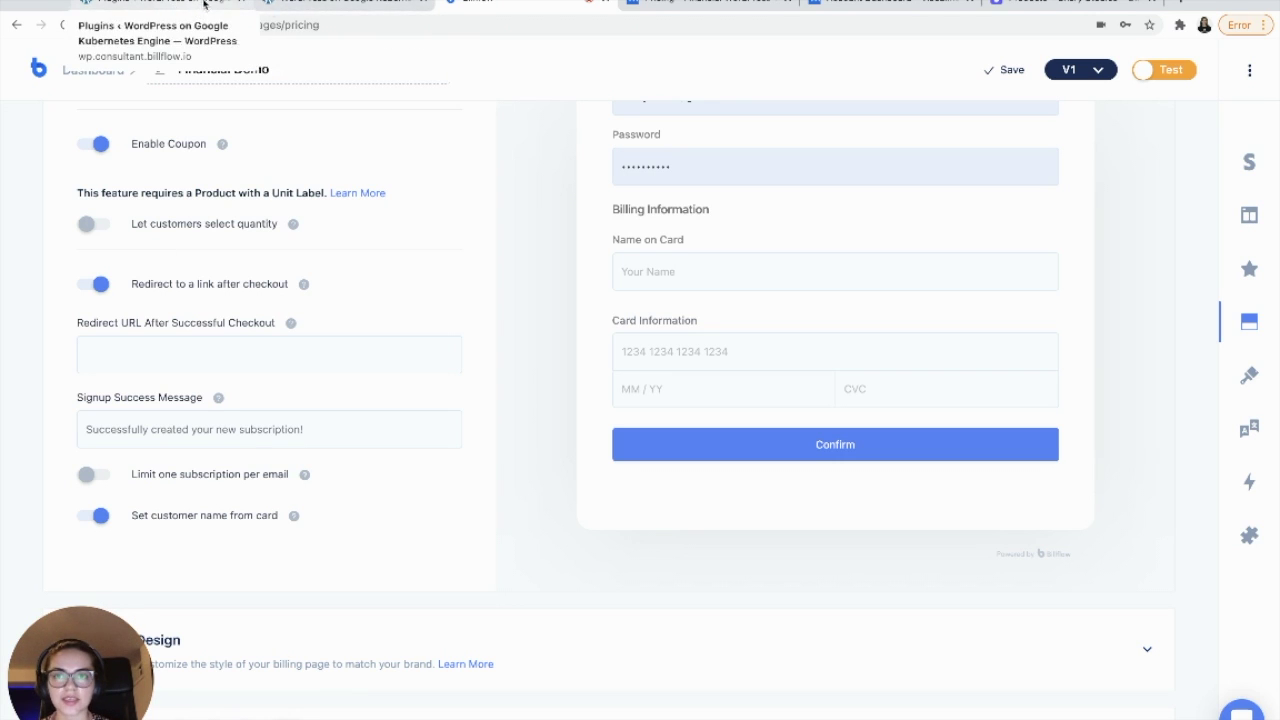
pyautogui.click(316, 3)
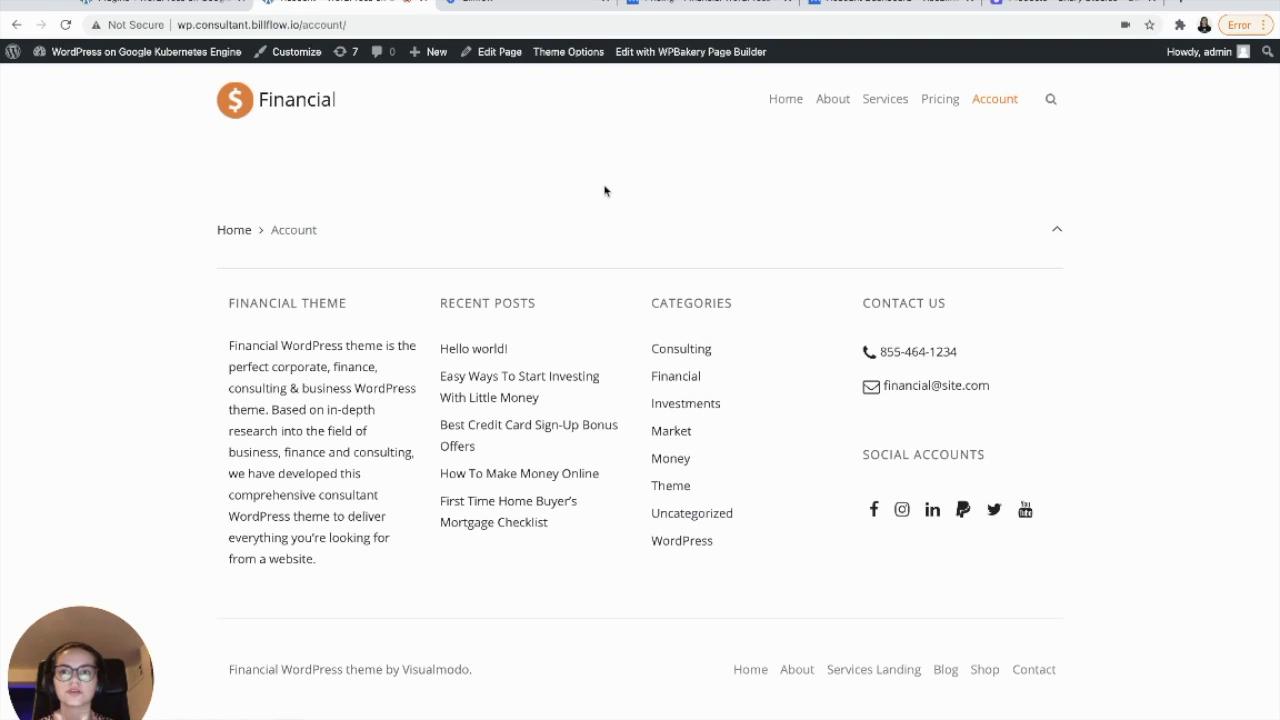
pyautogui.click(307, 22)
pyautogui.hotkey('ctrl', 'c')
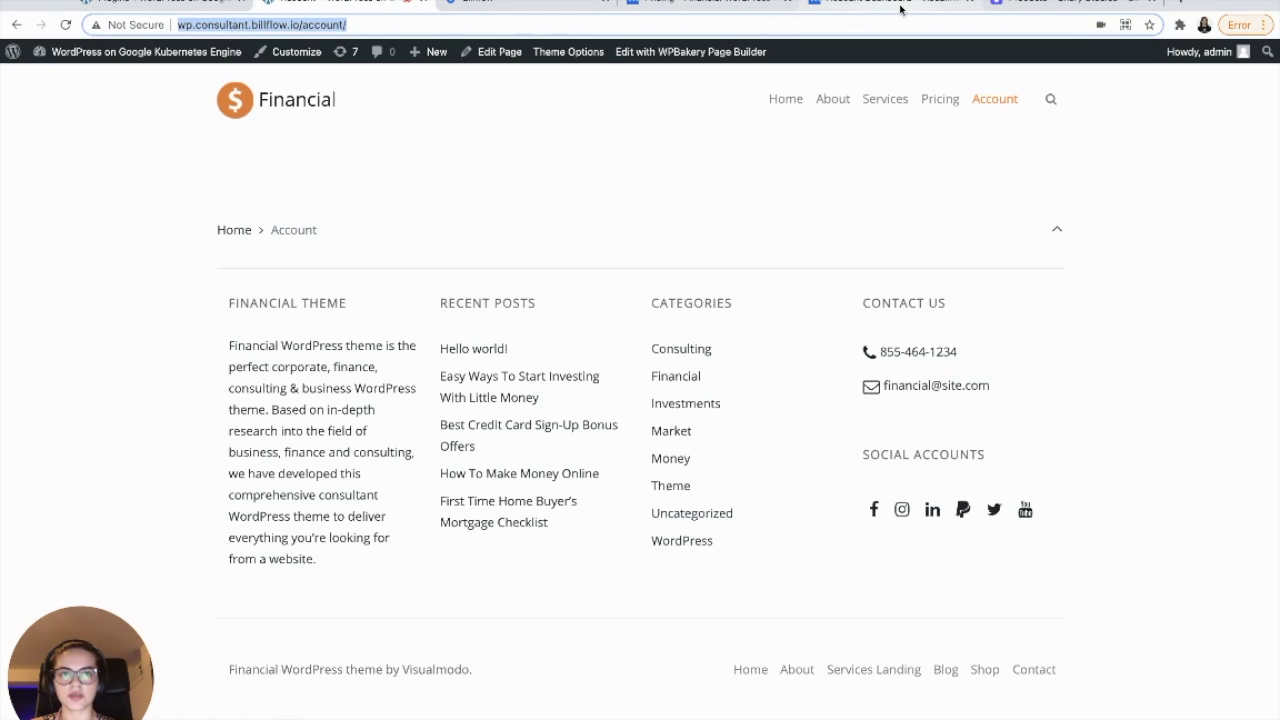
pyautogui.click(515, 3)
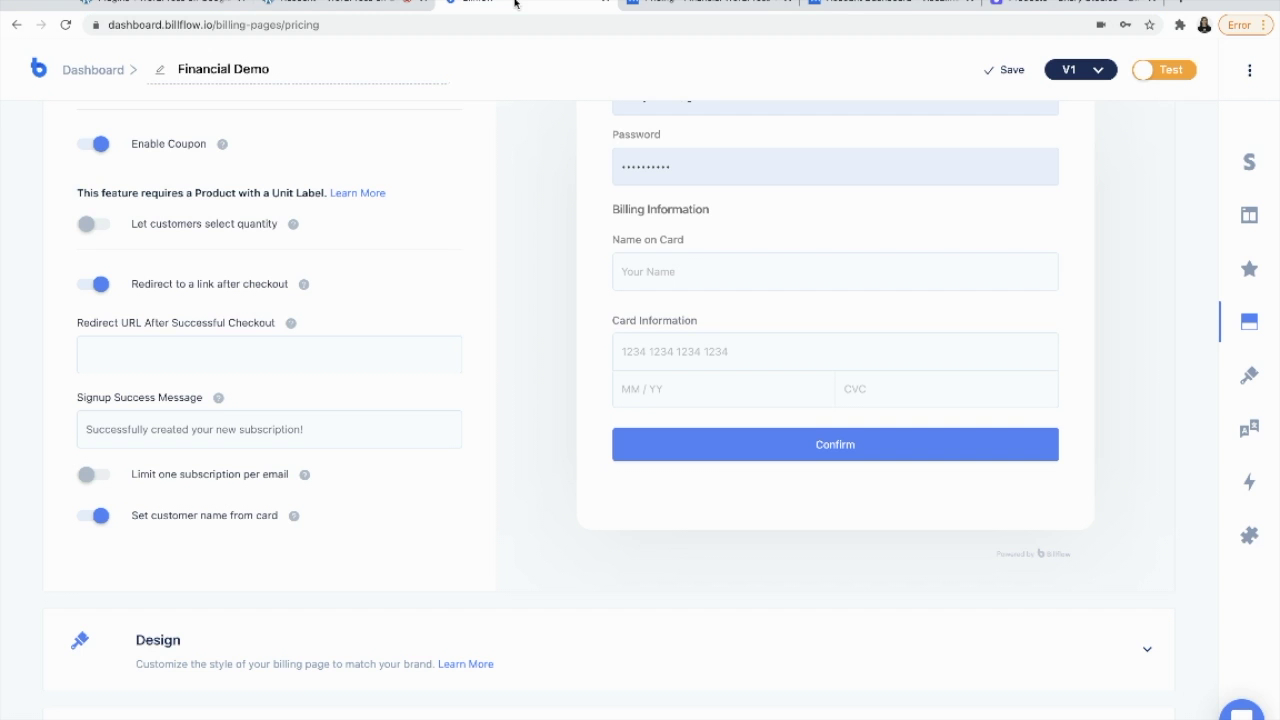
pyautogui.click(168, 348)
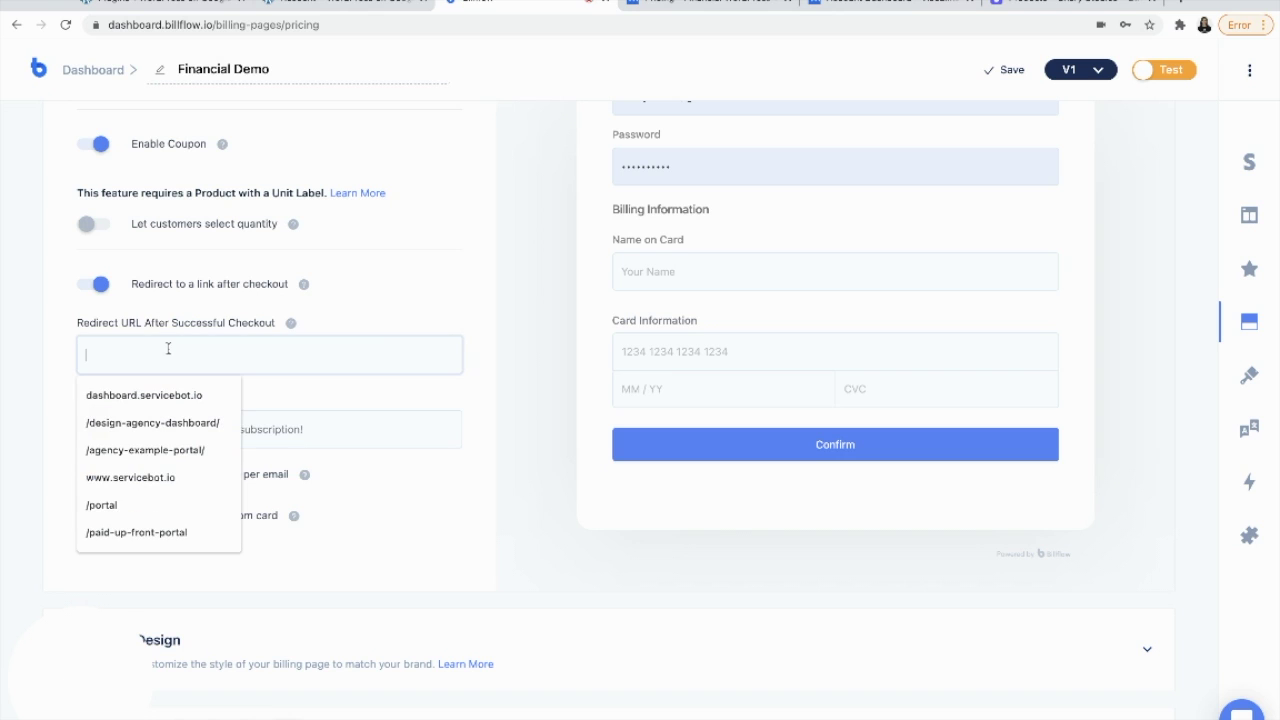
pyautogui.hotkey('ctrl', 'v')
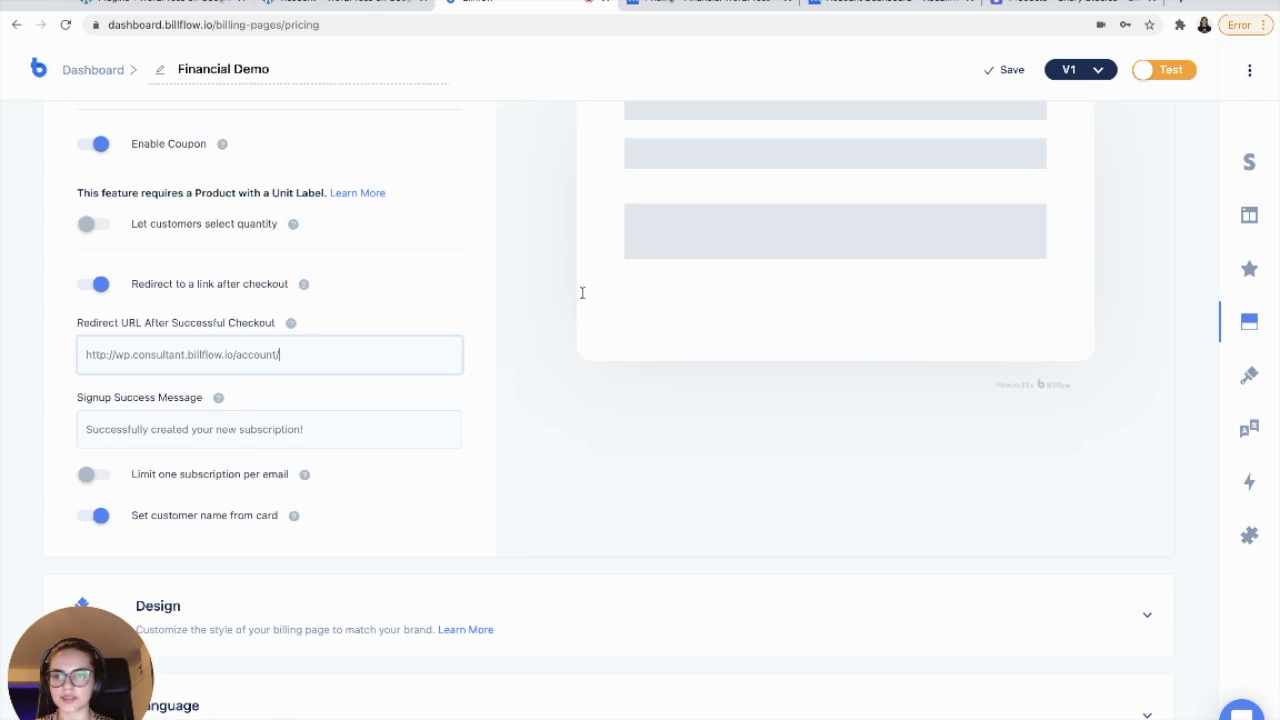
pyautogui.scroll(-1, 460, 300)
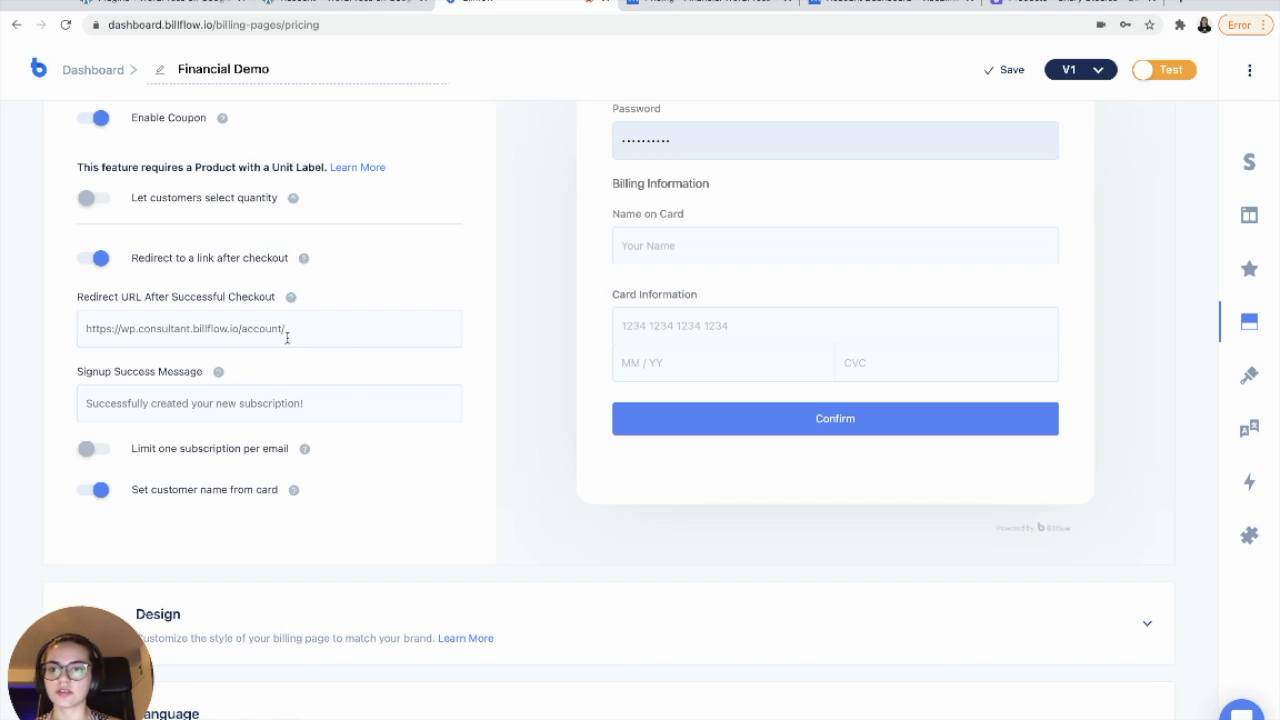
pyautogui.click(332, 4)
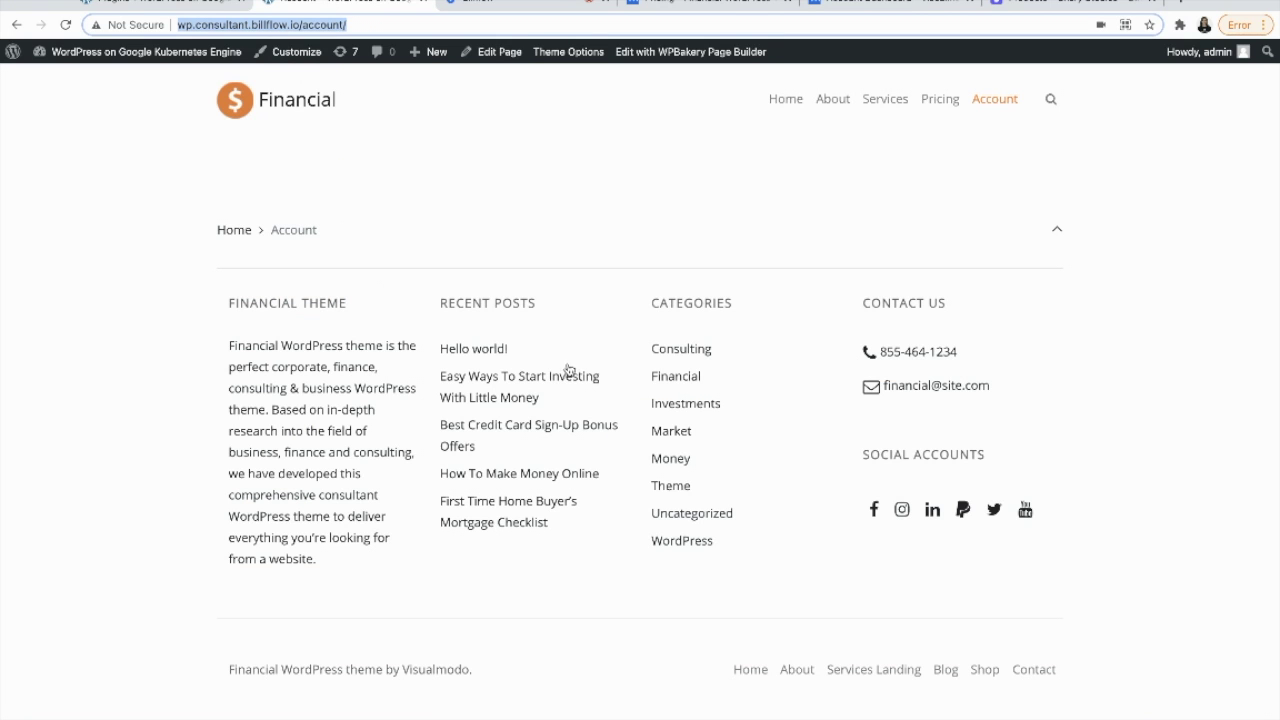
pyautogui.click(490, 4)
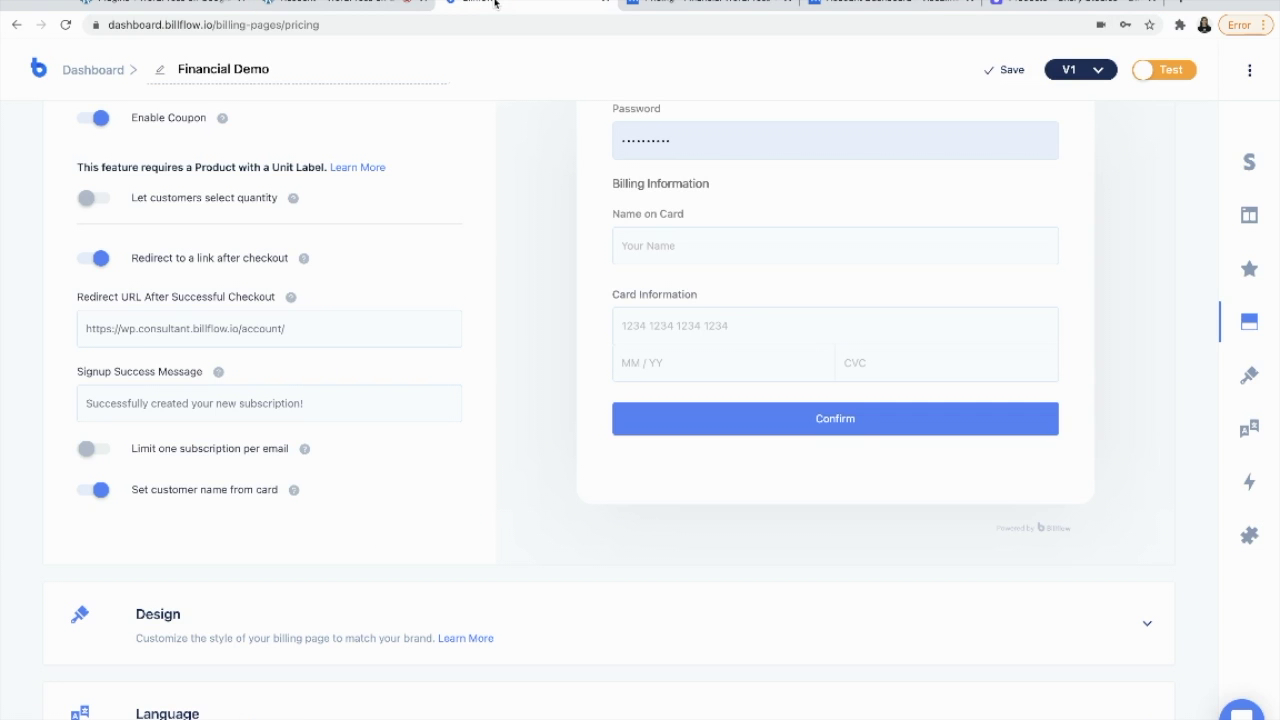
pyautogui.scroll(-2, 275, 565)
pyautogui.scroll(7, 329, 349)
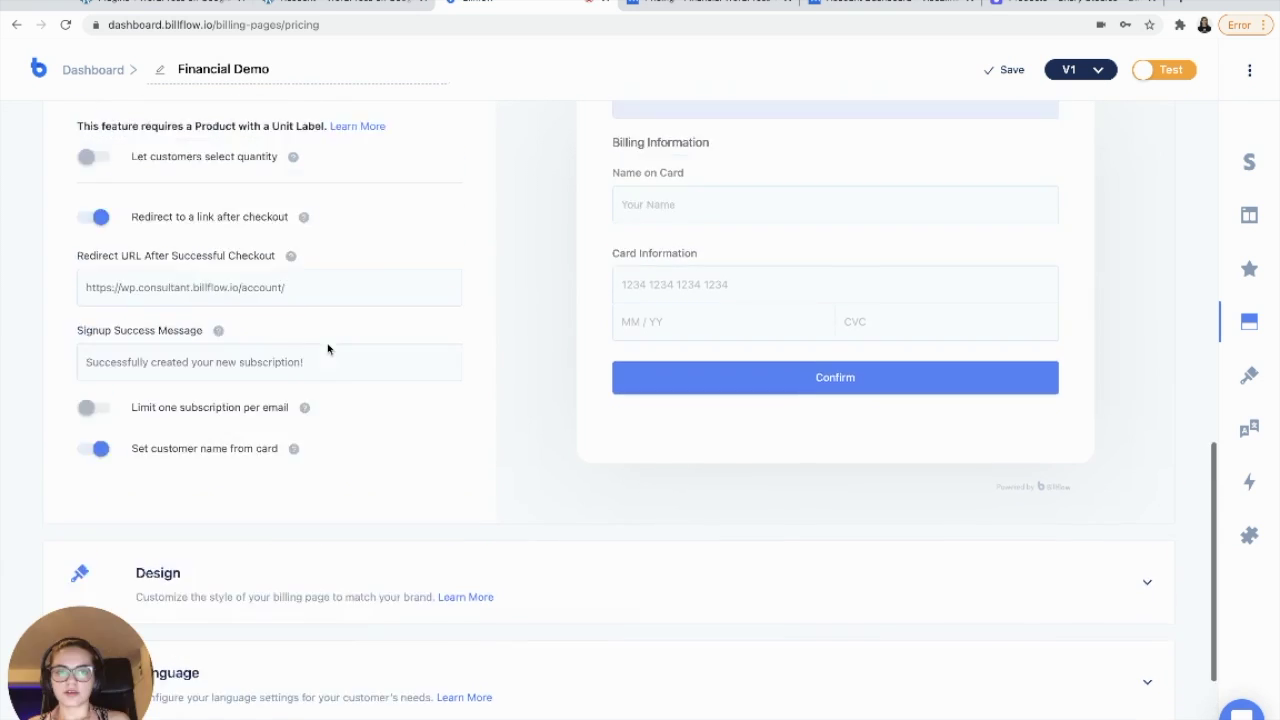
# - Collapse Checkout Settings, look through the Design CSS, and open the Language and Advanced Settings sections
pyautogui.click(1146, 165)
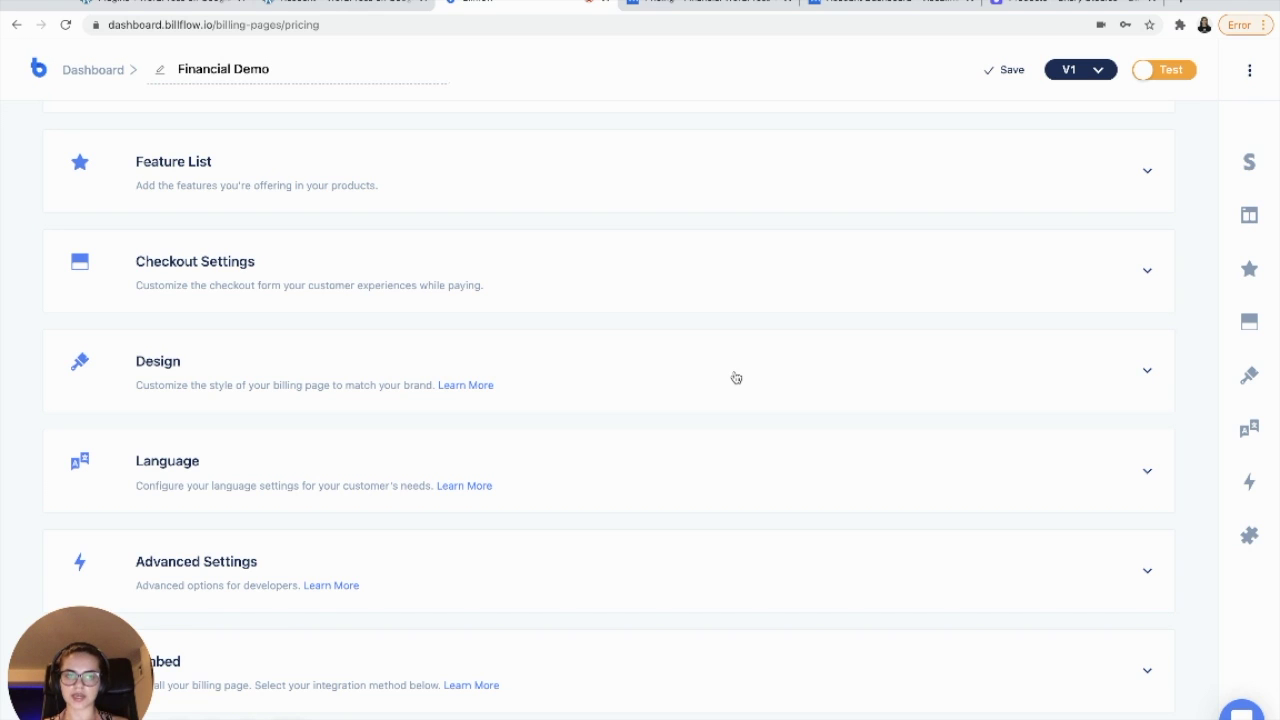
pyautogui.click(736, 378)
pyautogui.scroll(-6, 737, 378)
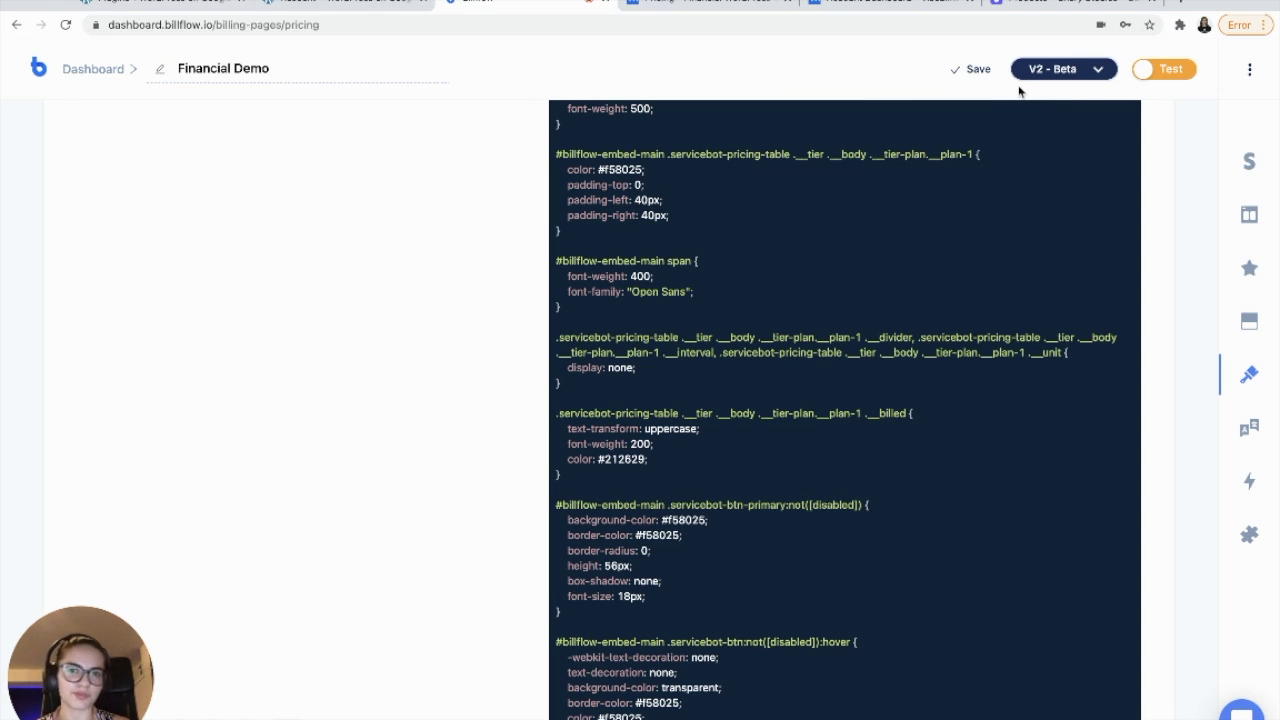
pyautogui.scroll(-1, 873, 208)
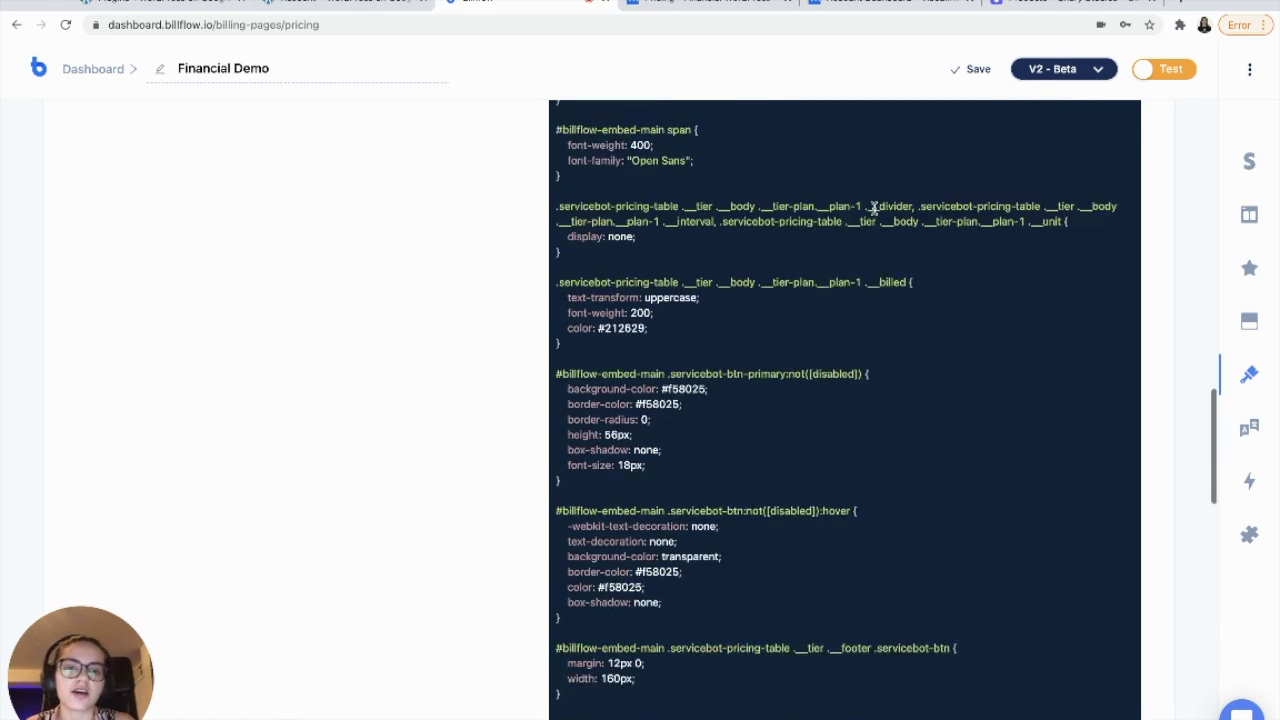
pyautogui.scroll(-10, 873, 208)
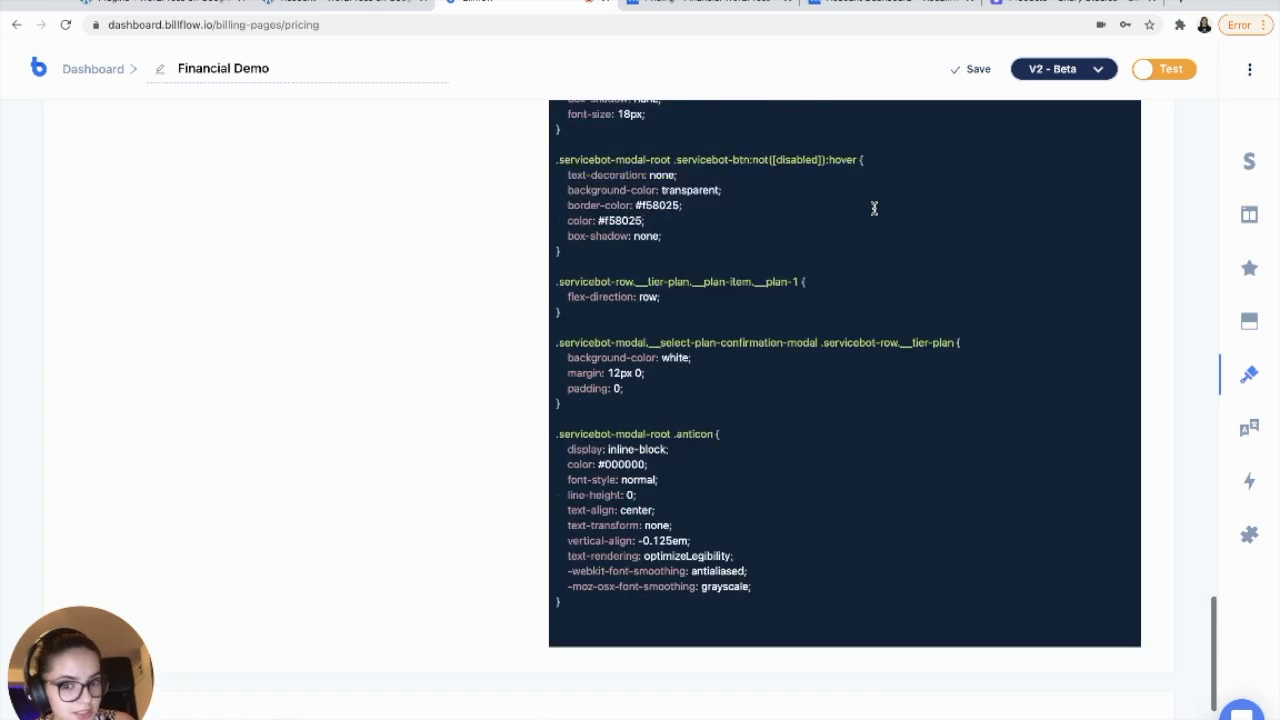
pyautogui.scroll(-3, 873, 208)
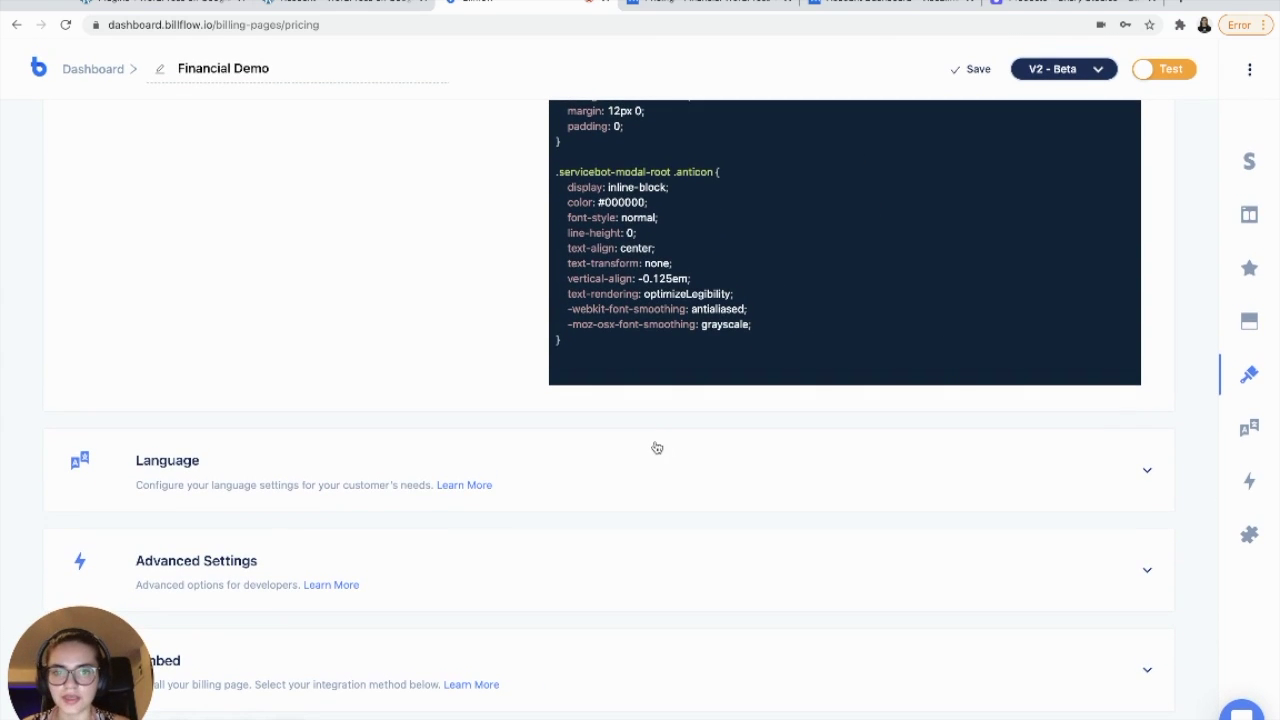
pyautogui.click(529, 500)
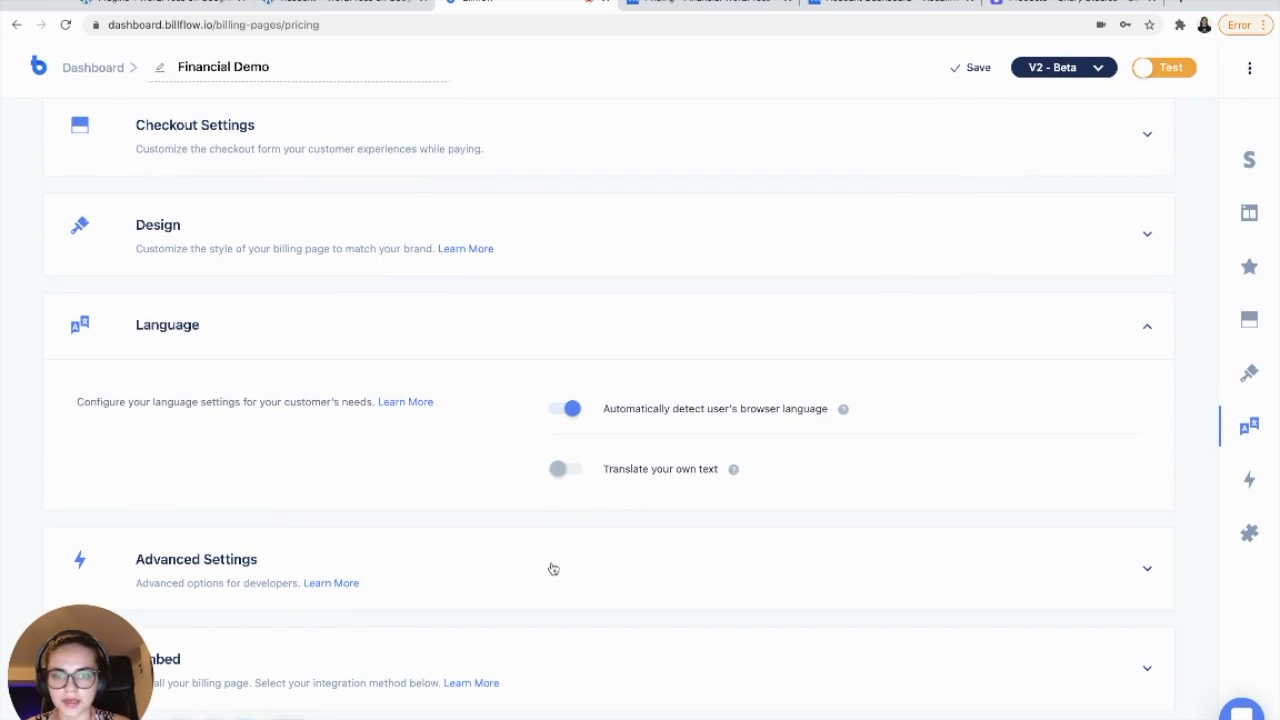
pyautogui.click(554, 585)
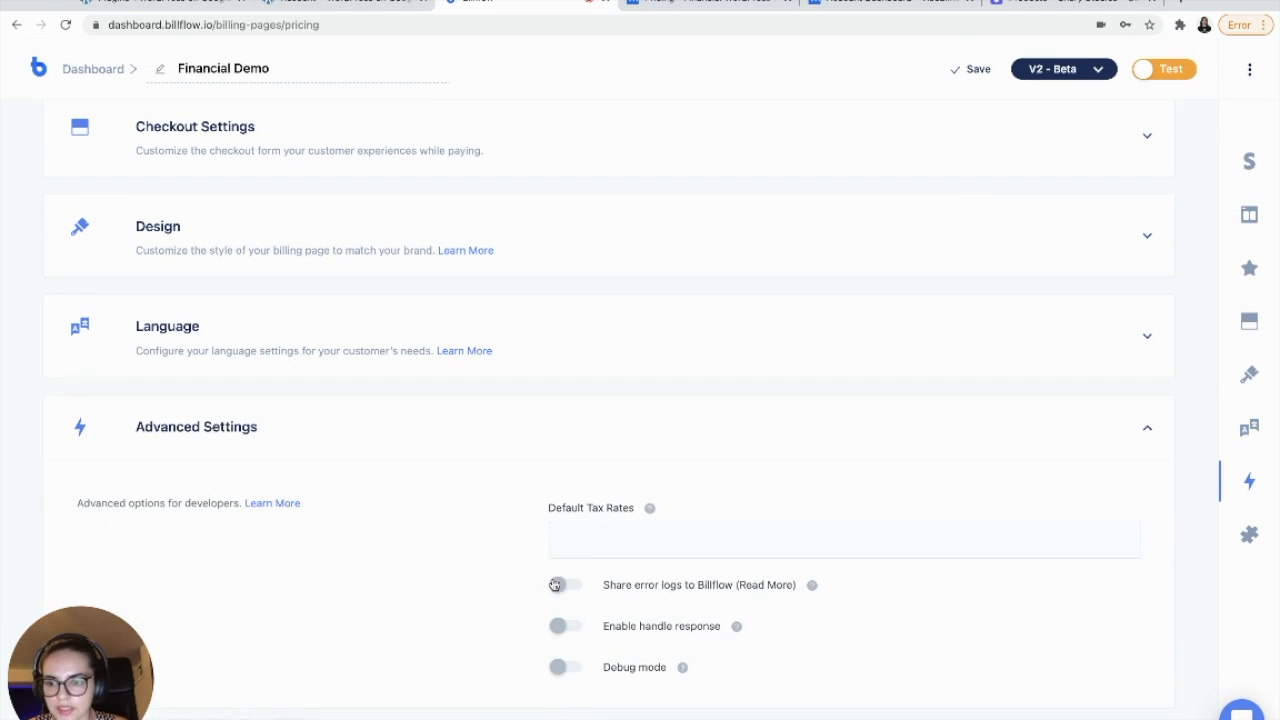
pyautogui.scroll(-2, 554, 583)
# - Save the Financial Demo billing page, get its WordPress embed shortcode, and open the Pricing page
pyautogui.click(521, 685)
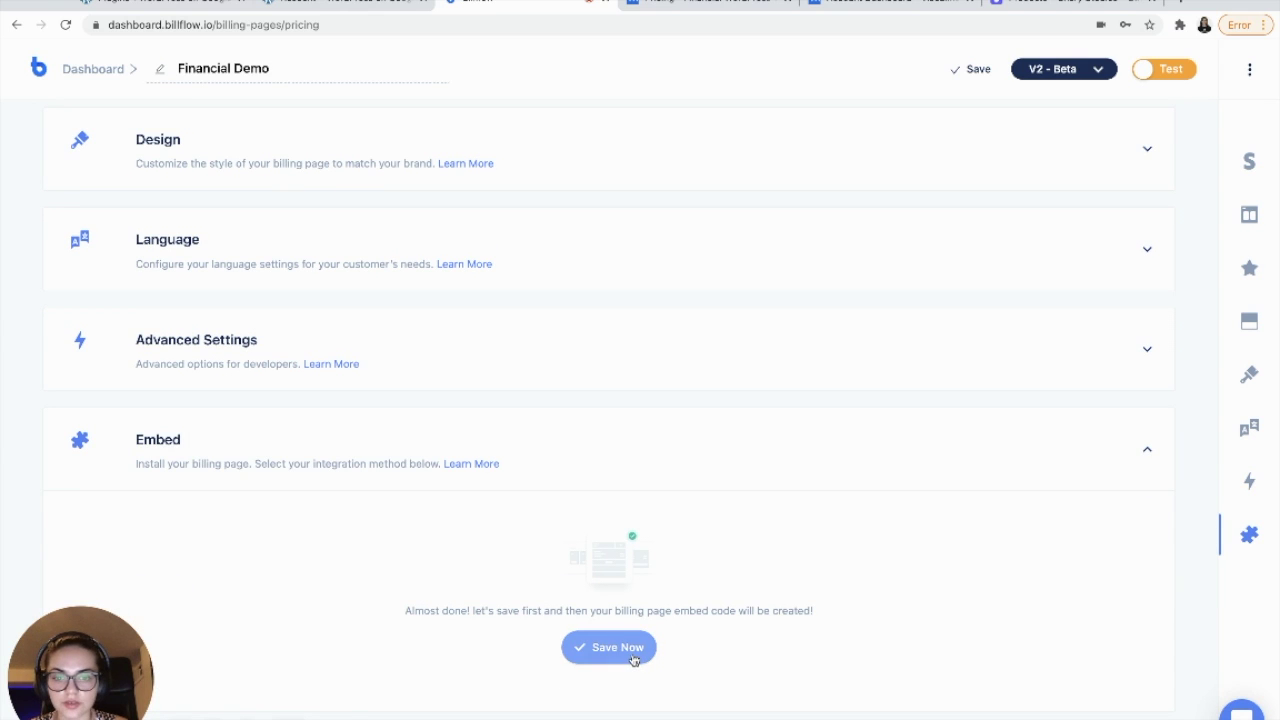
pyautogui.click(633, 657)
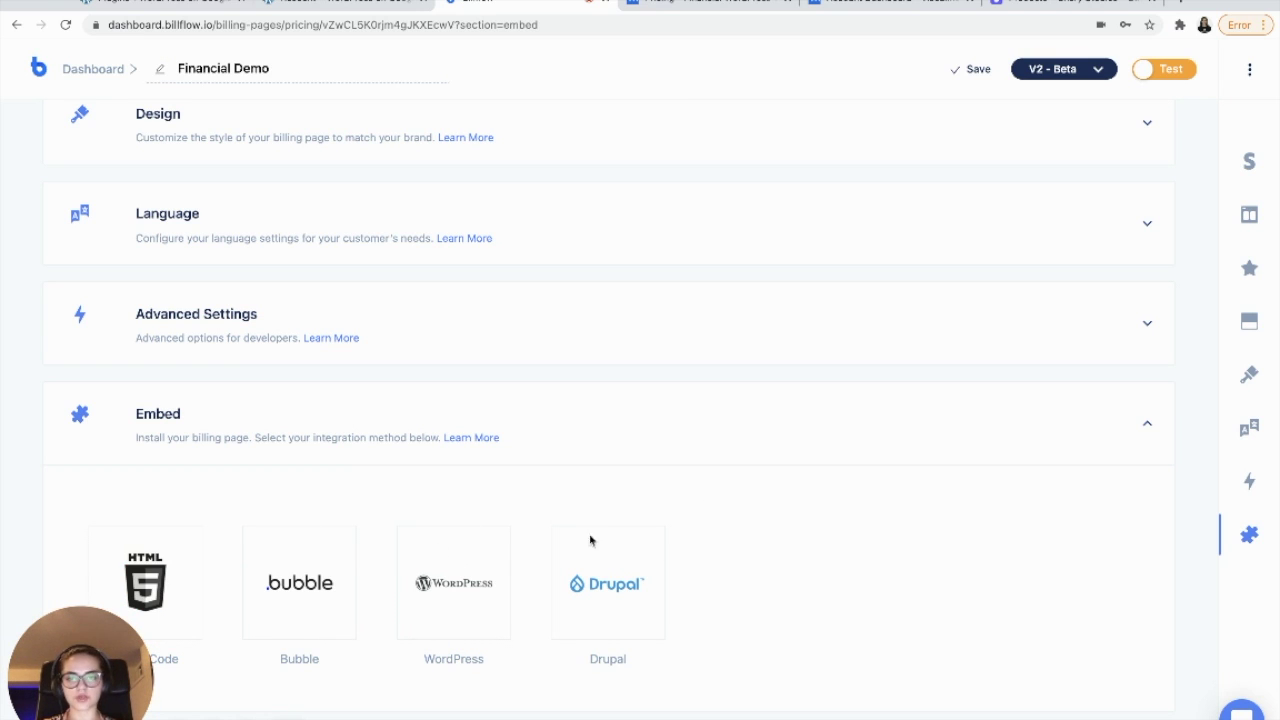
pyautogui.click(452, 610)
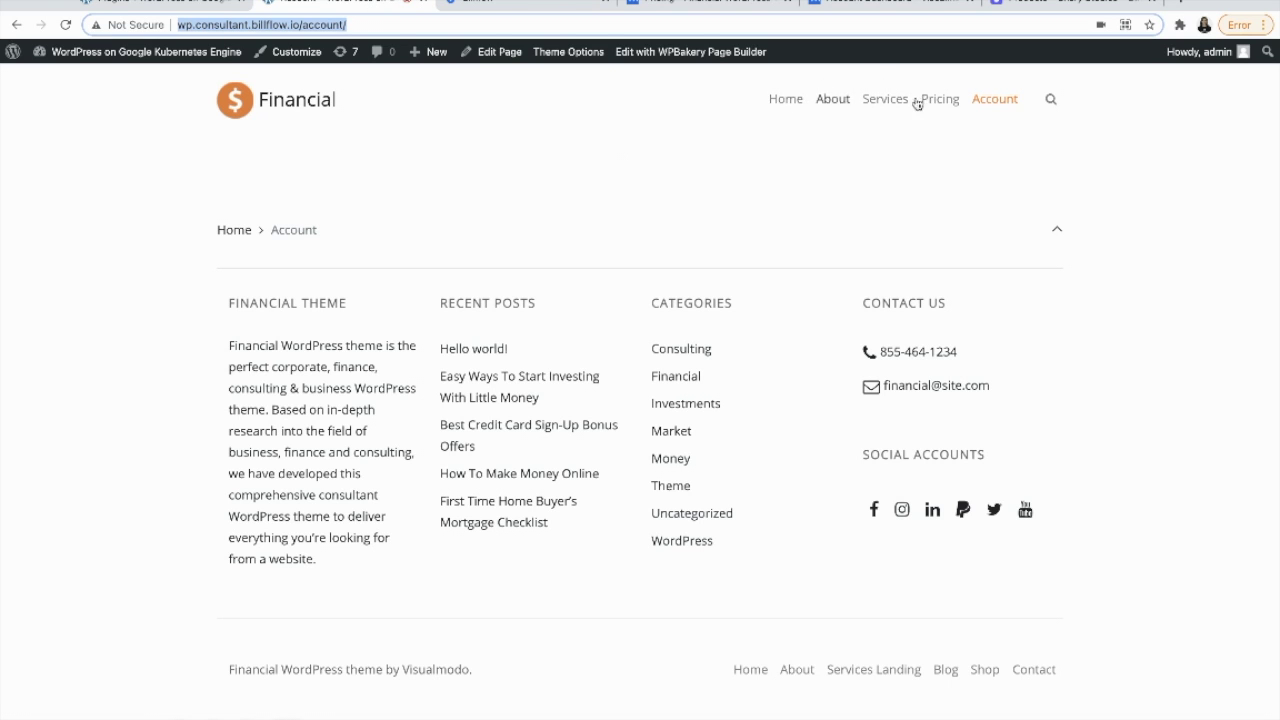
pyautogui.click(937, 102)
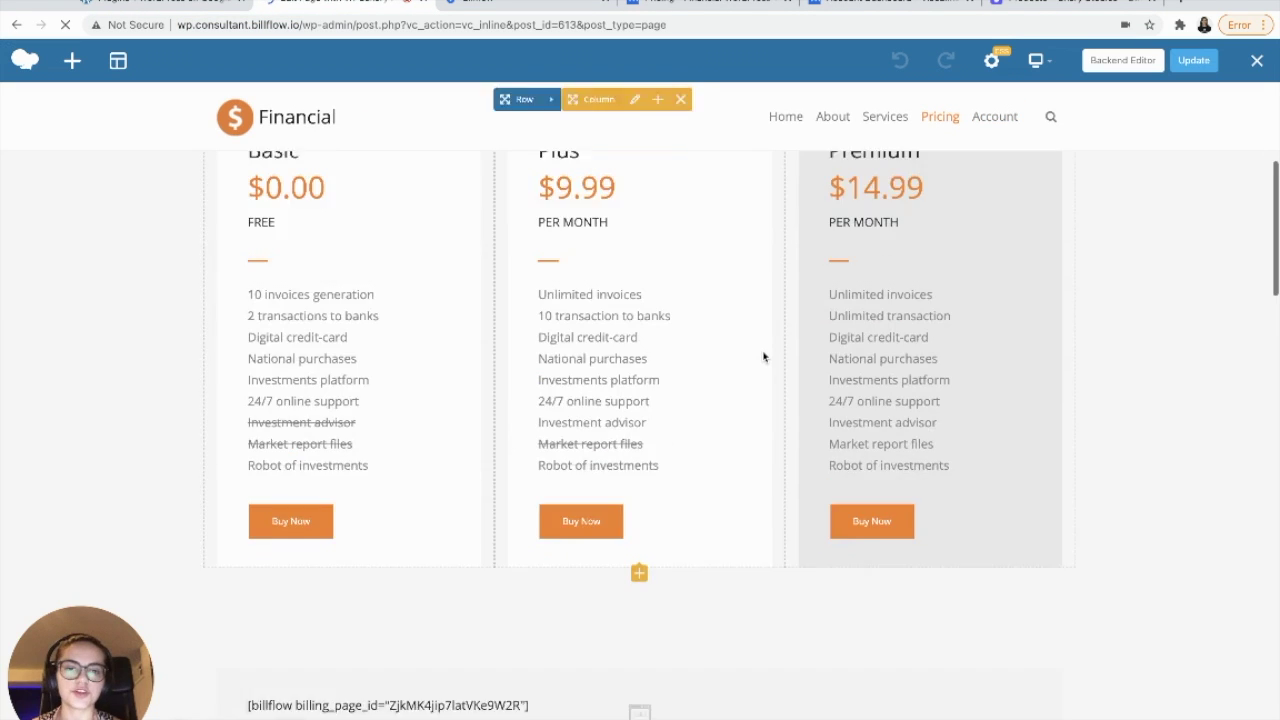
# - Replace the Pricing page's old Billflow shortcode with the new one, update the page, and view it live
pyautogui.scroll(-2, 766, 357)
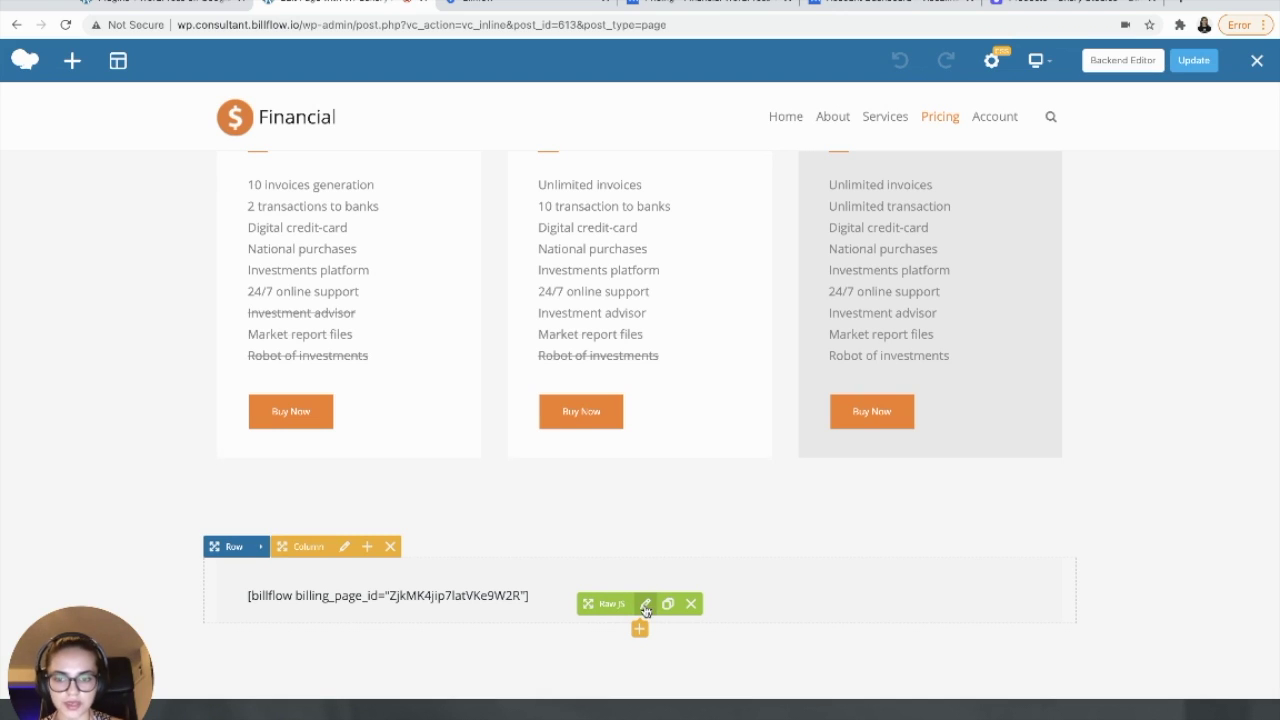
pyautogui.click(645, 605)
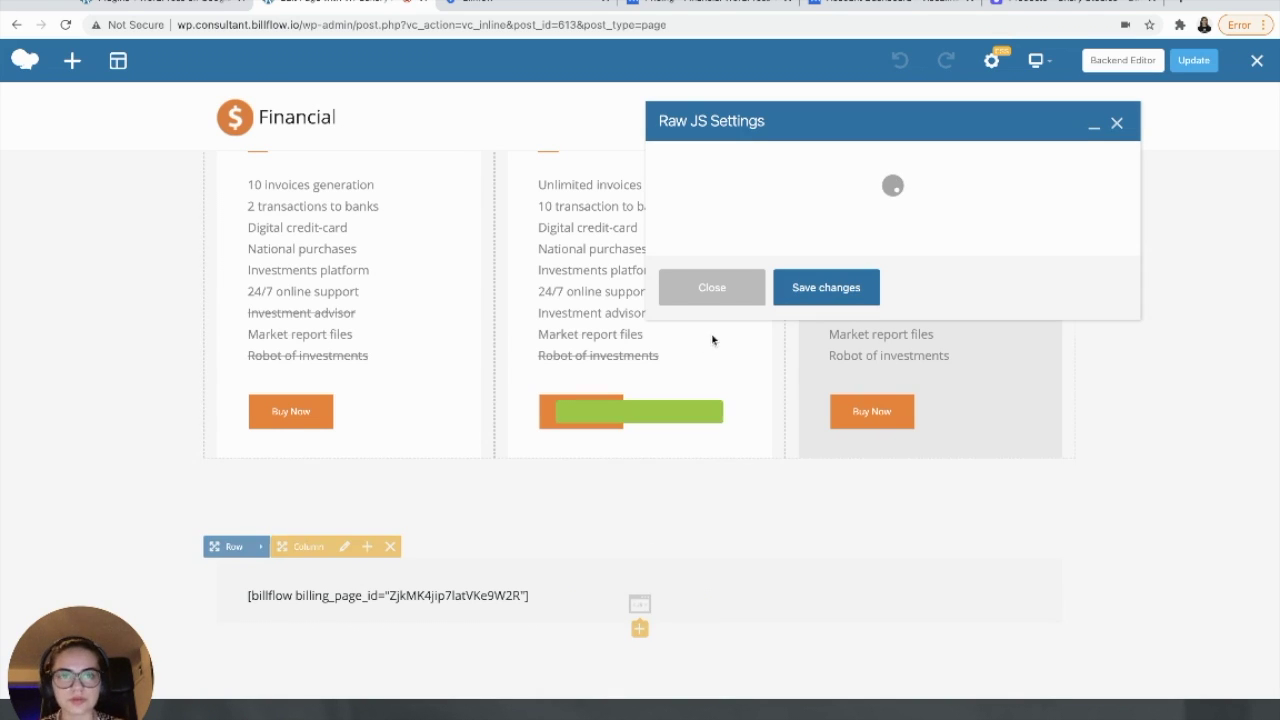
pyautogui.click(824, 203)
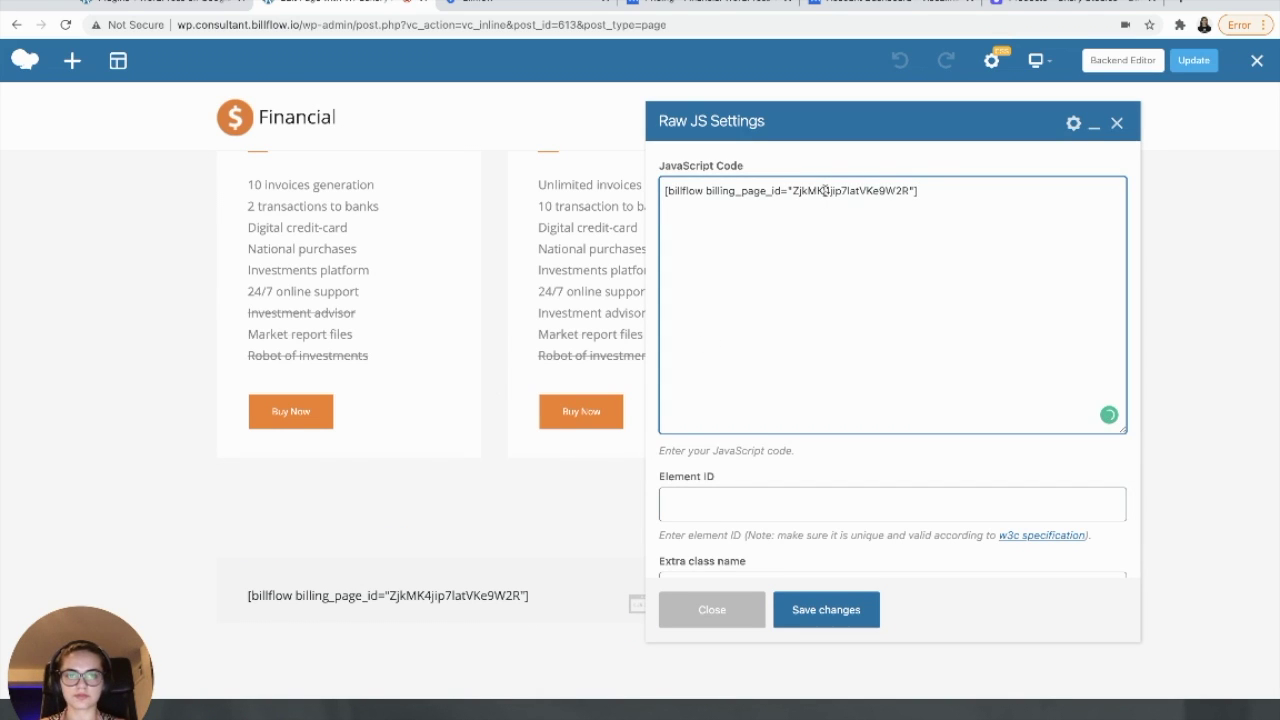
pyautogui.tripleClick(824, 190)
pyautogui.write('[billflow billing_page_id="vZwCL5K0rjm4gJKXEcwV"]')
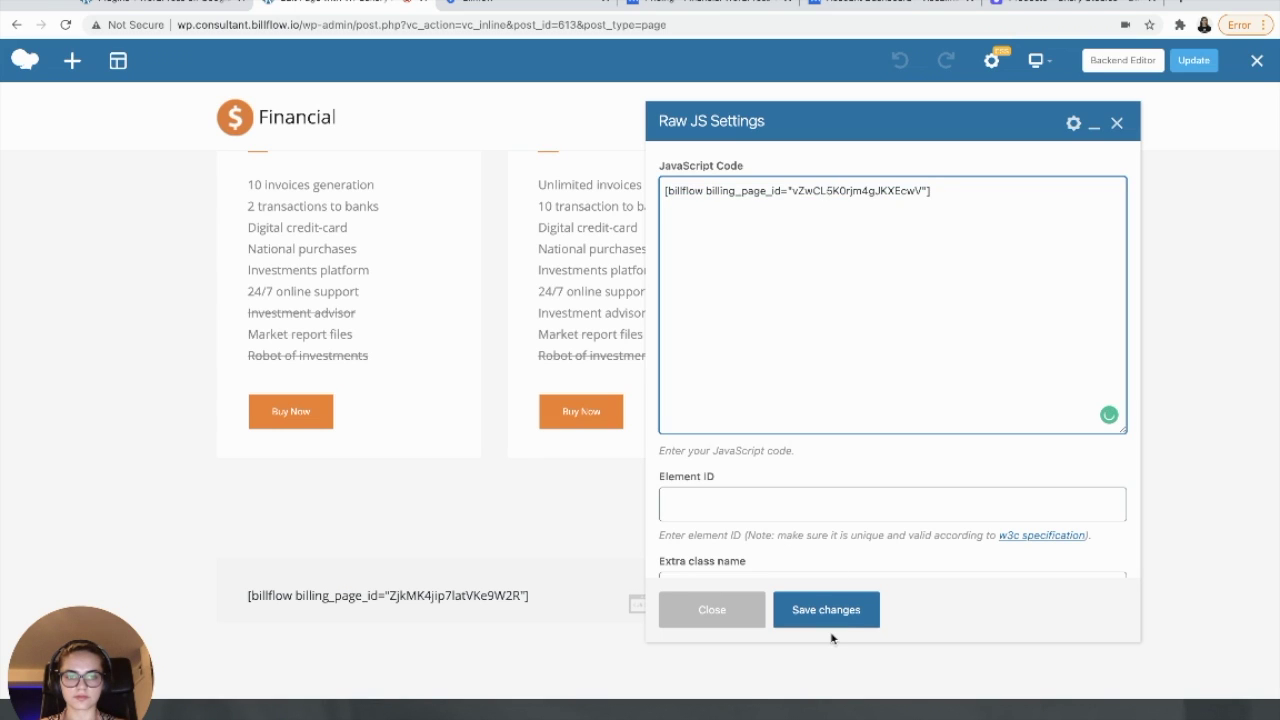
pyautogui.click(830, 630)
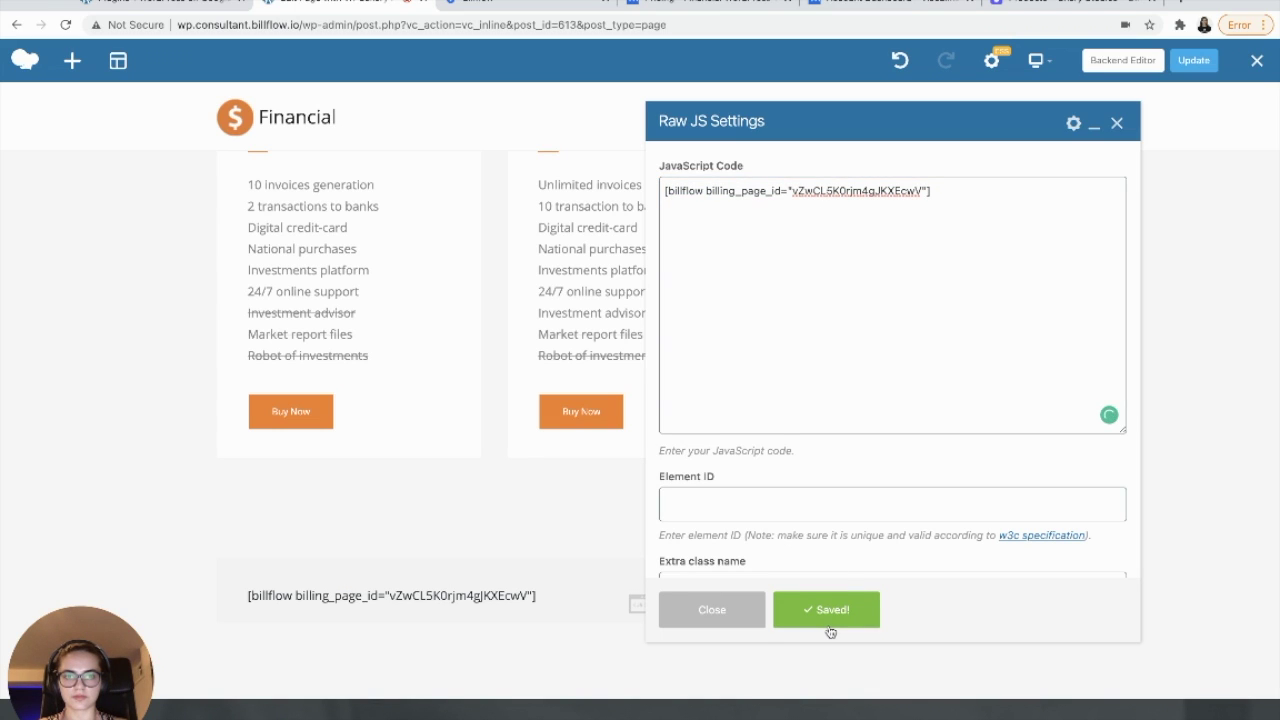
pyautogui.click(1117, 123)
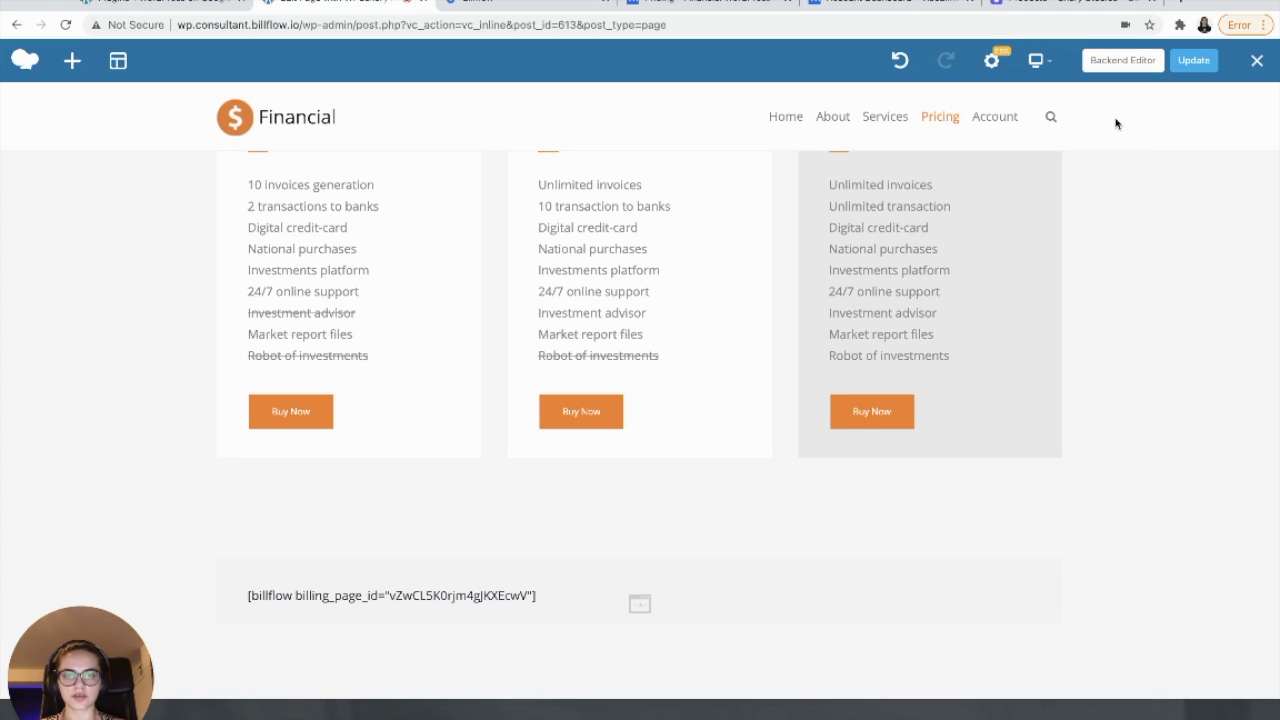
pyautogui.click(1194, 61)
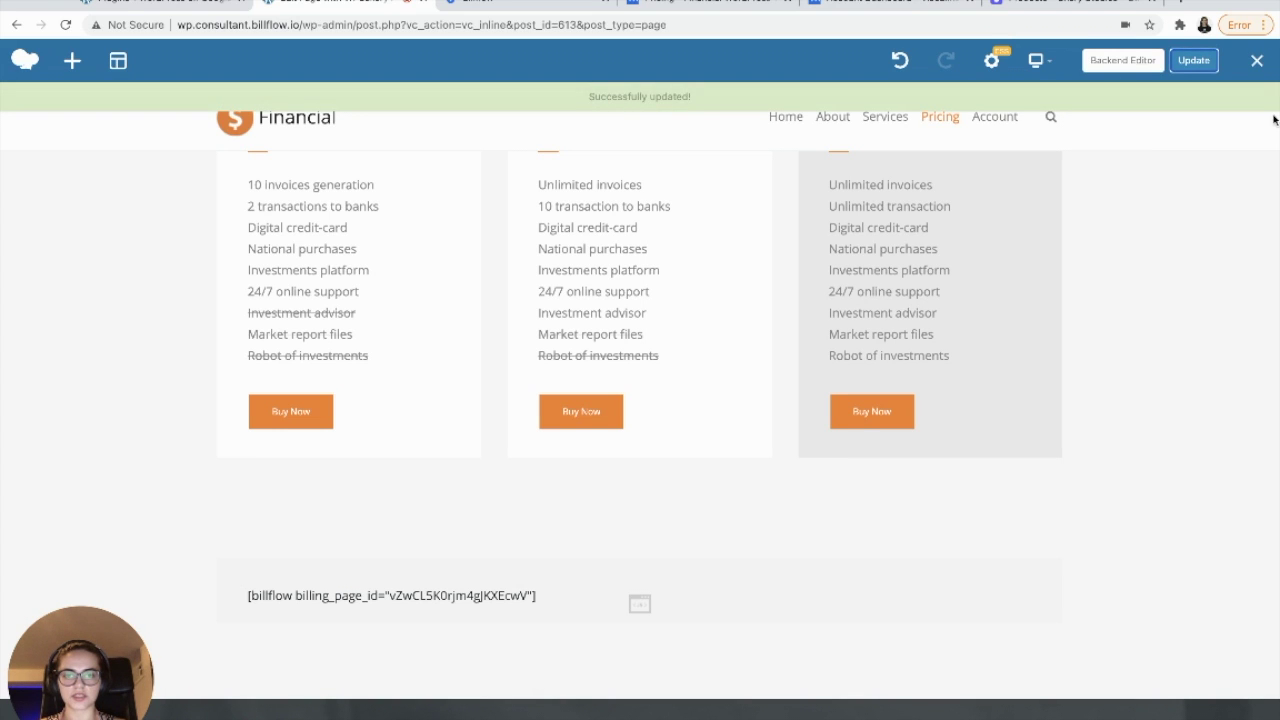
pyautogui.click(1257, 61)
pyautogui.scroll(-3, 1101, 354)
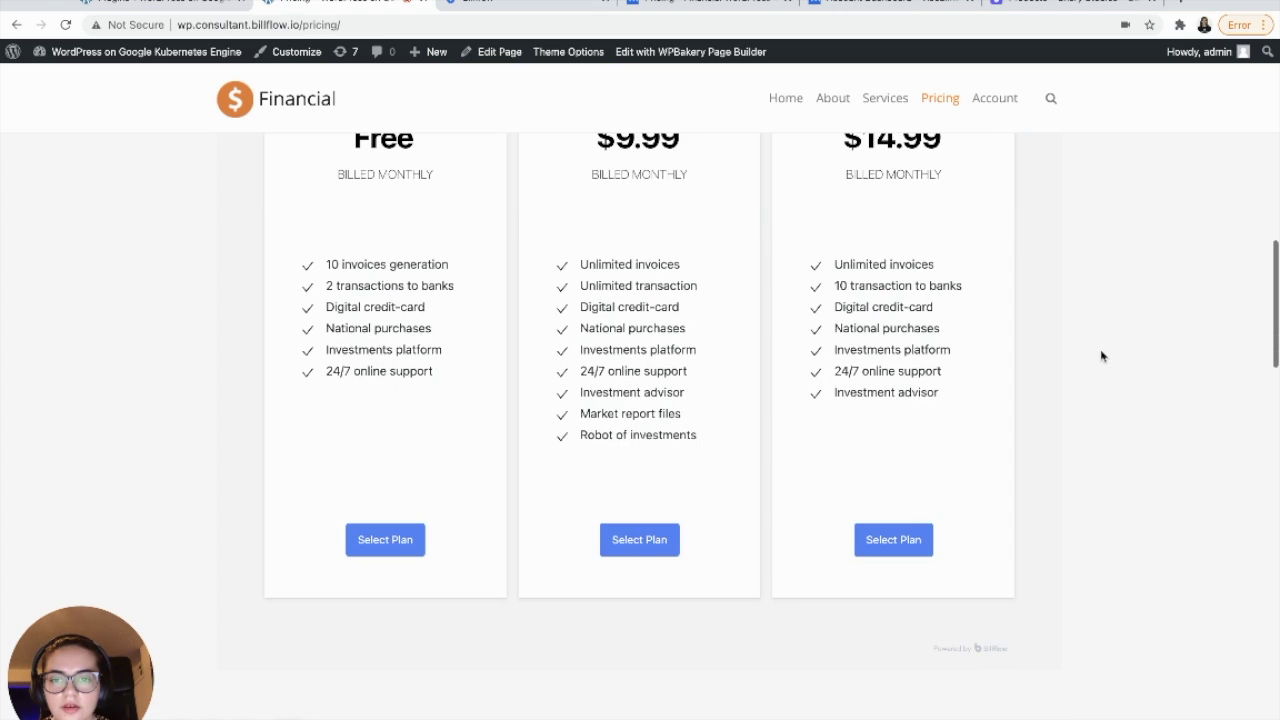
pyautogui.scroll(5, 1101, 355)
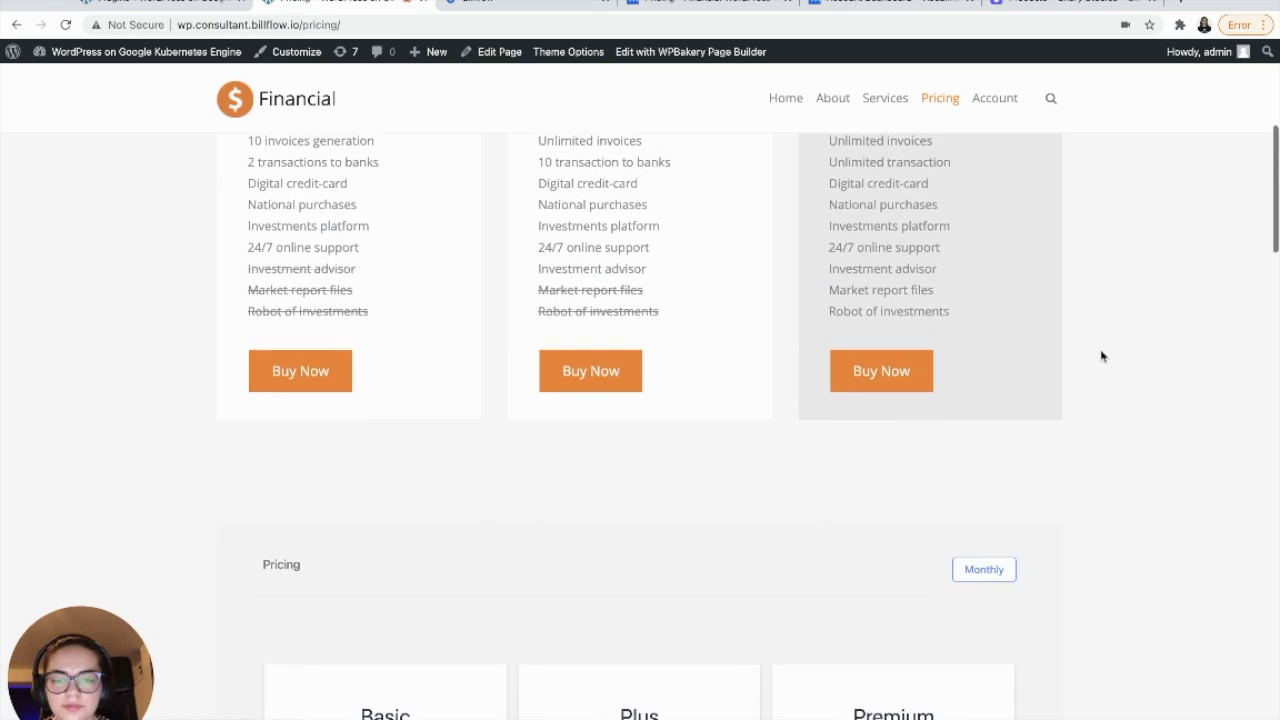
pyautogui.scroll(-4, 1090, 400)
pyautogui.scroll(5, 803, 431)
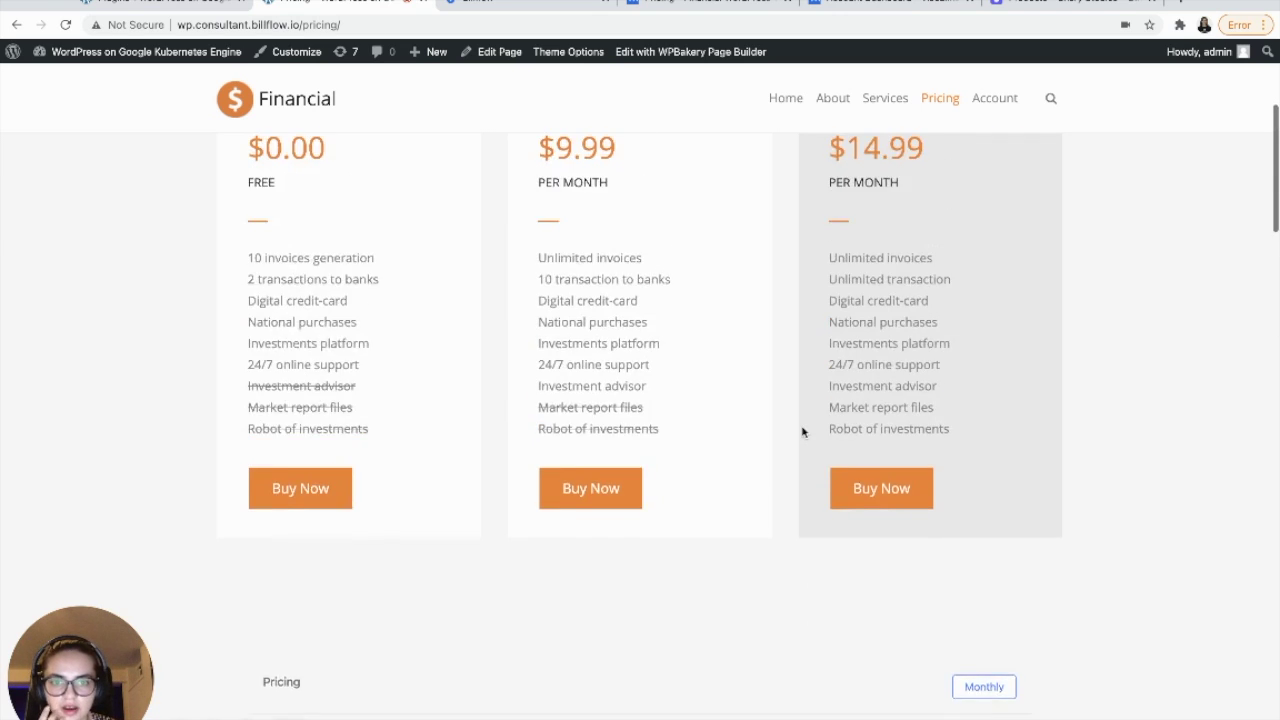
pyautogui.scroll(4, 803, 431)
pyautogui.scroll(-5, 803, 431)
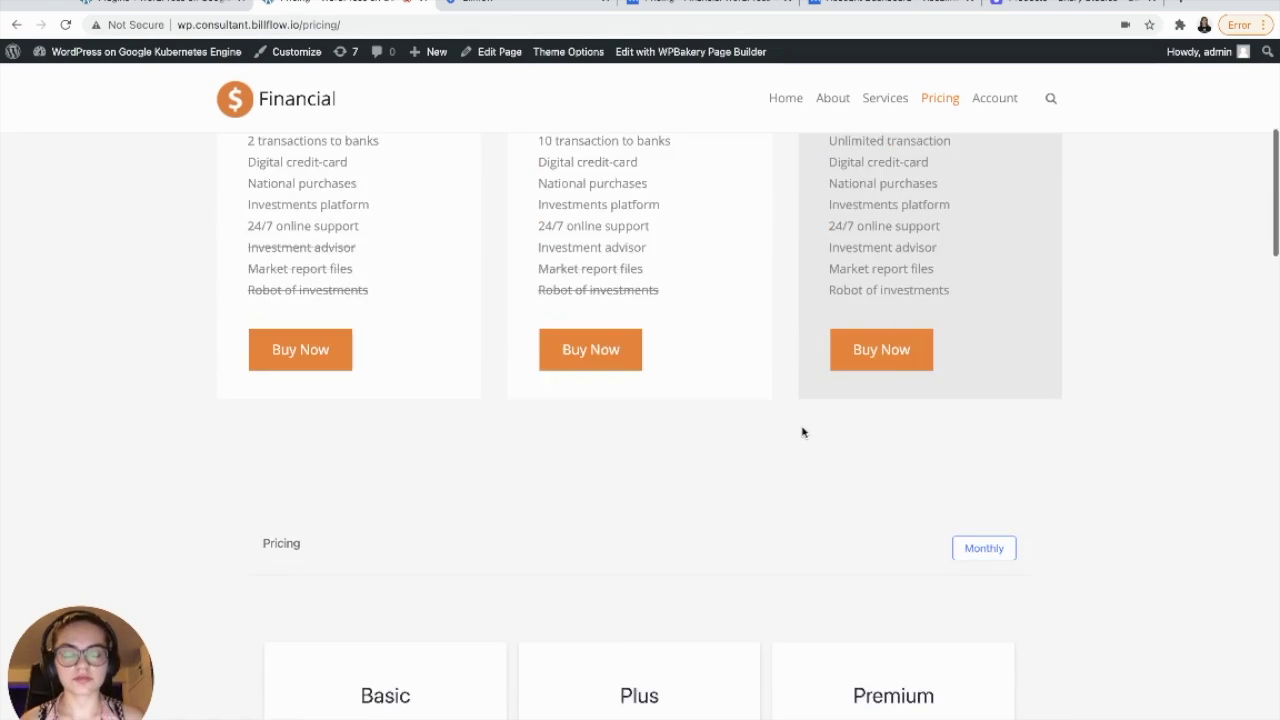
pyautogui.scroll(-4, 803, 431)
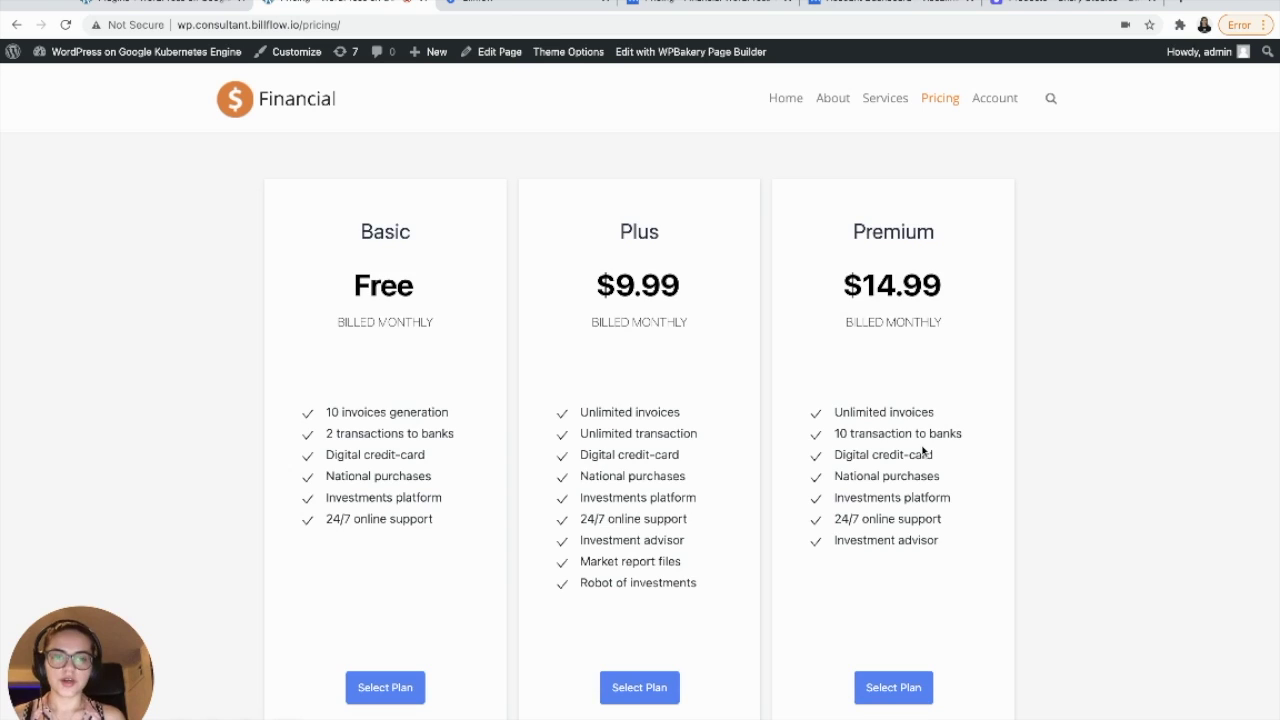
pyautogui.scroll(5, 922, 451)
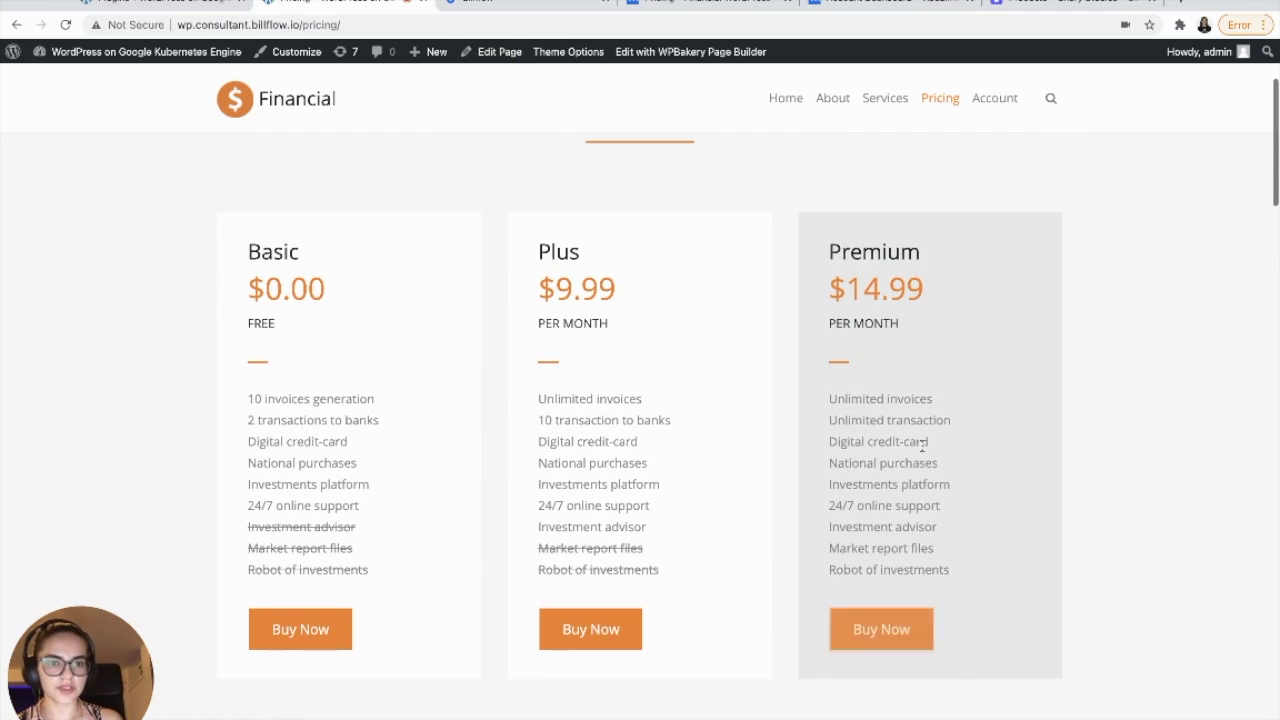
pyautogui.scroll(-1, 667, 404)
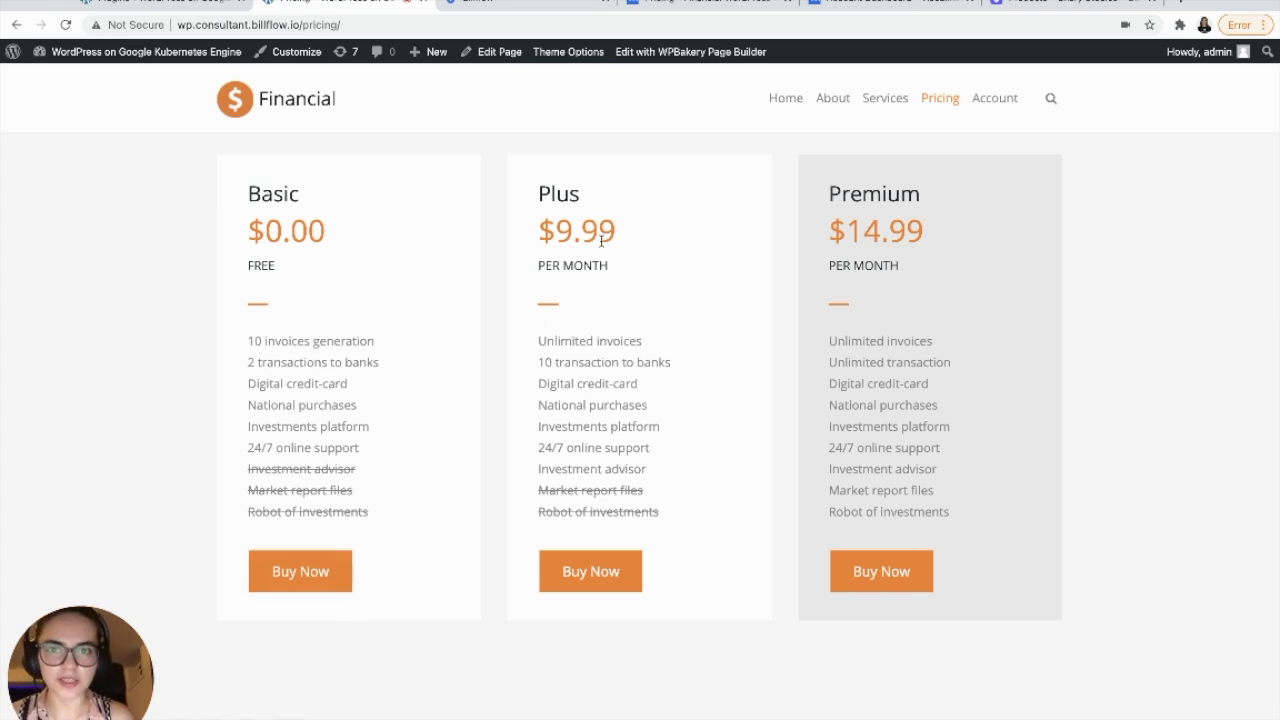
pyautogui.click(566, 3)
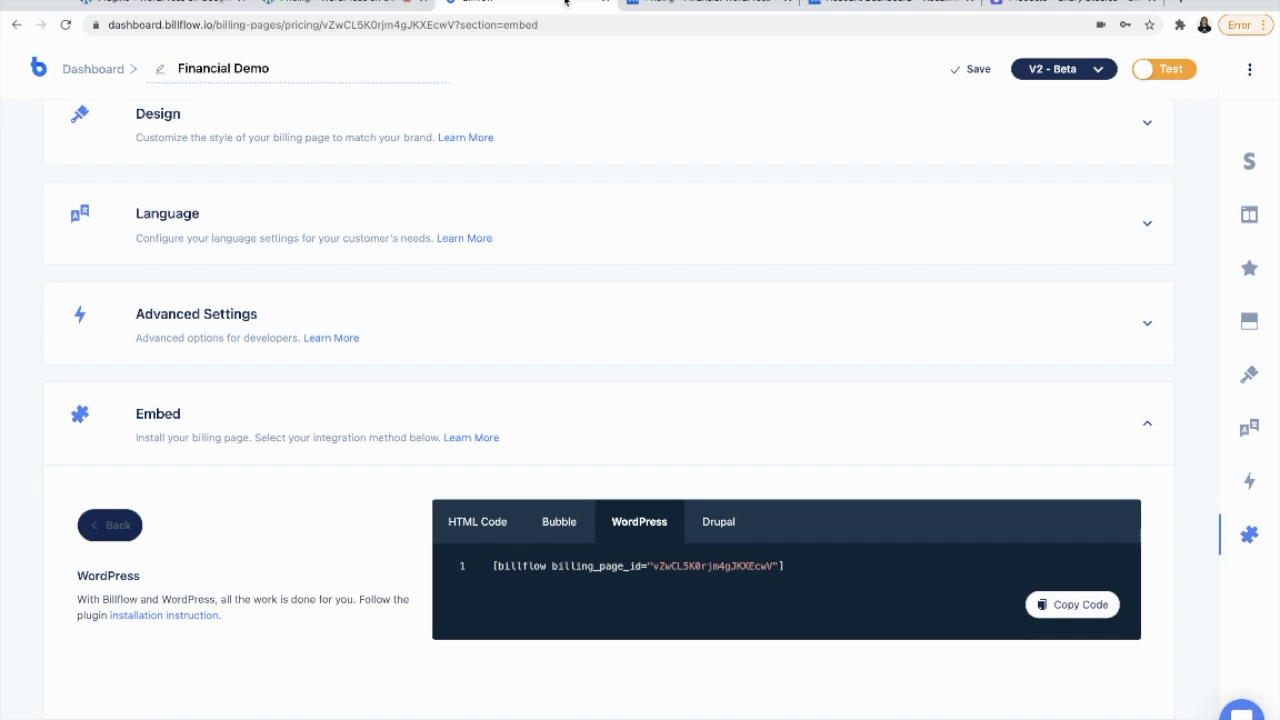
# - From the Billflow dashboard, start a new Customer Portal billing page
pyautogui.click(43, 68)
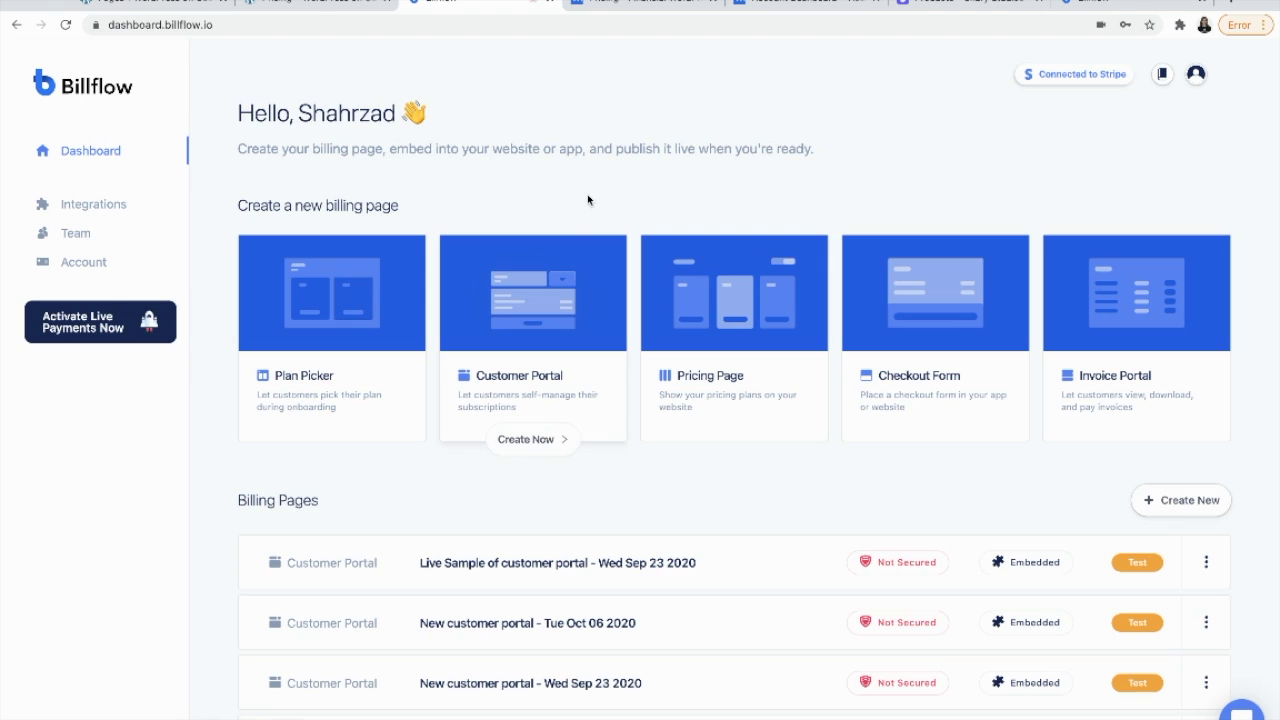
pyautogui.click(550, 362)
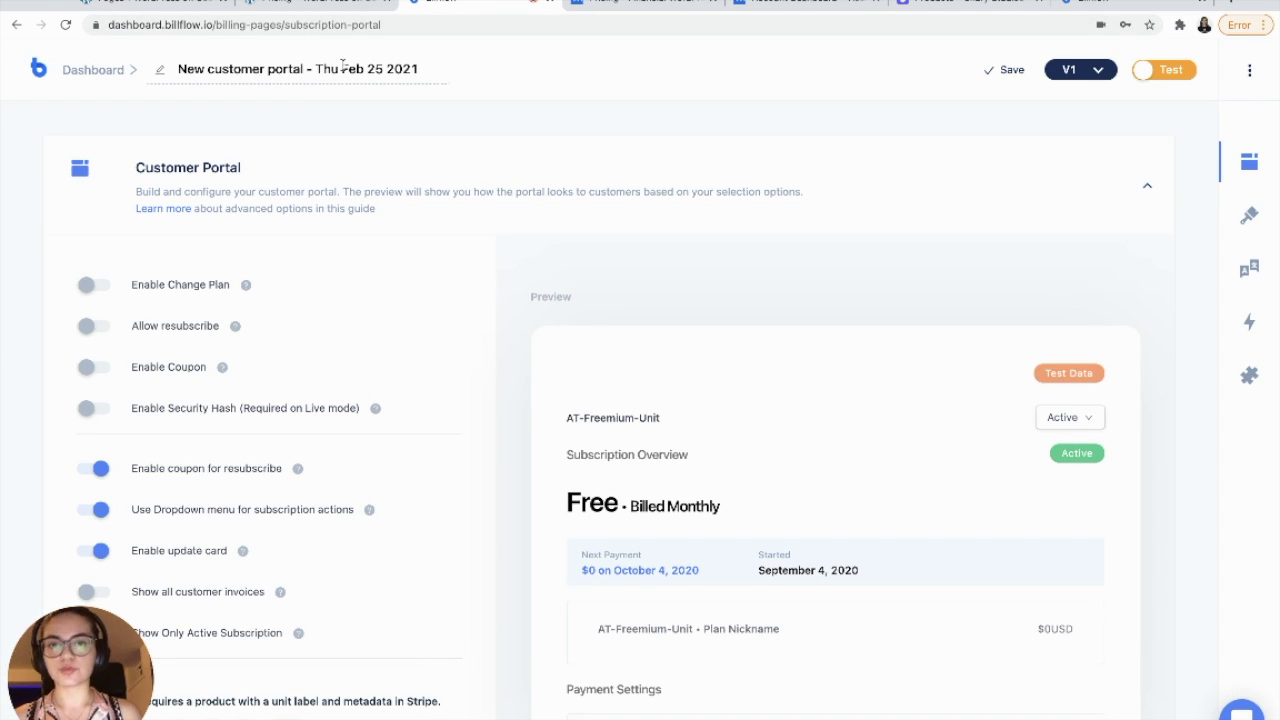
# - Rename the portal to Financial Demo Portal and enable plan changes, resubscribe and coupons
pyautogui.tripleClick(352, 68)
pyautogui.write('Financial Demo Portal')
pyautogui.click(373, 134)
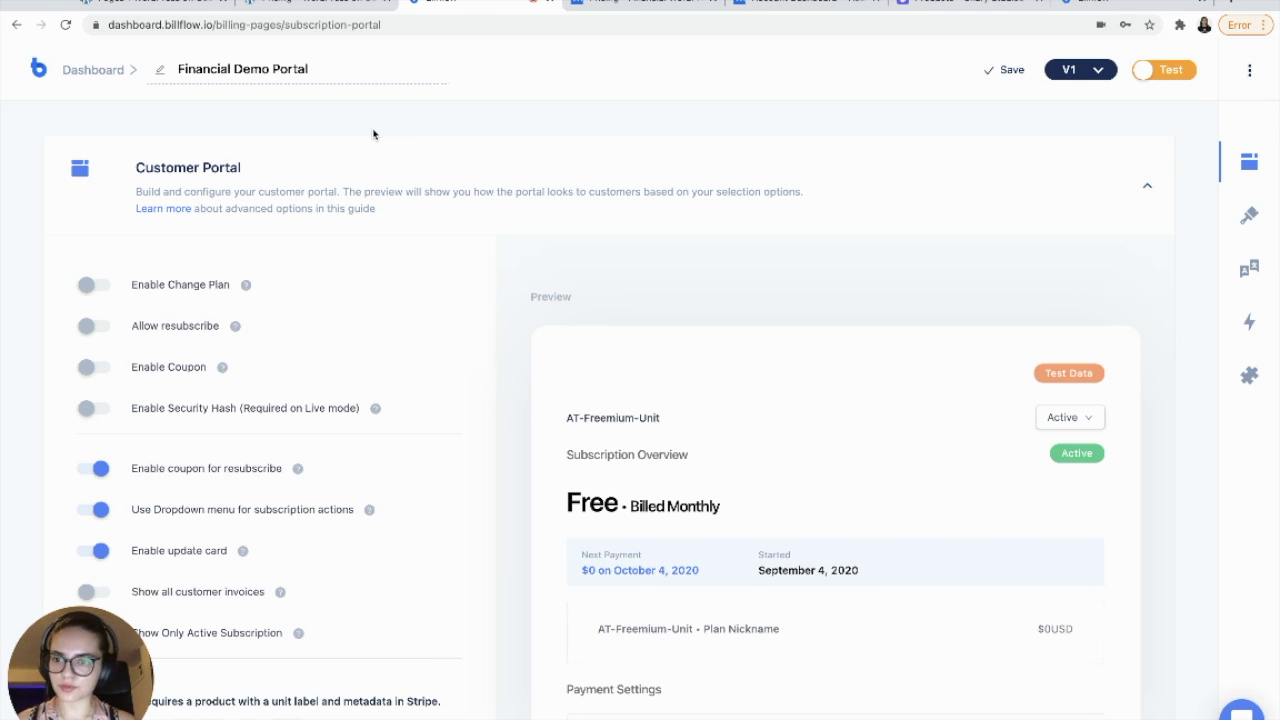
pyautogui.click(90, 290)
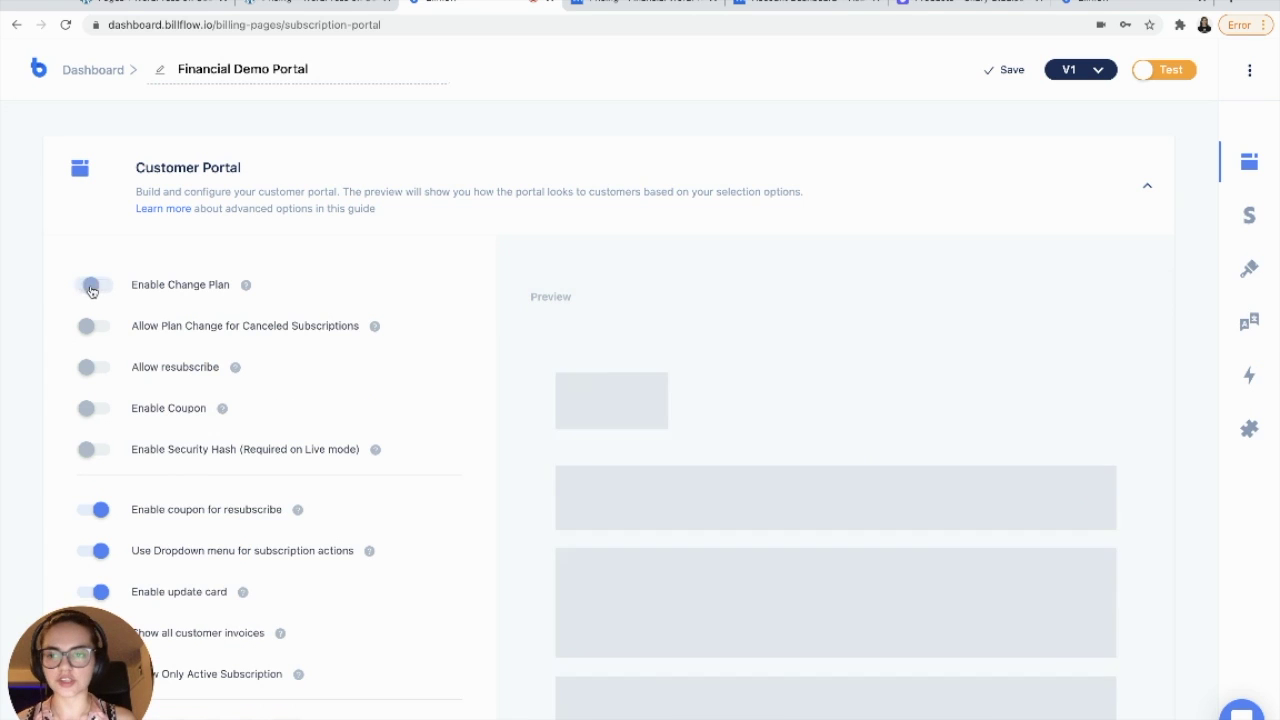
pyautogui.click(89, 371)
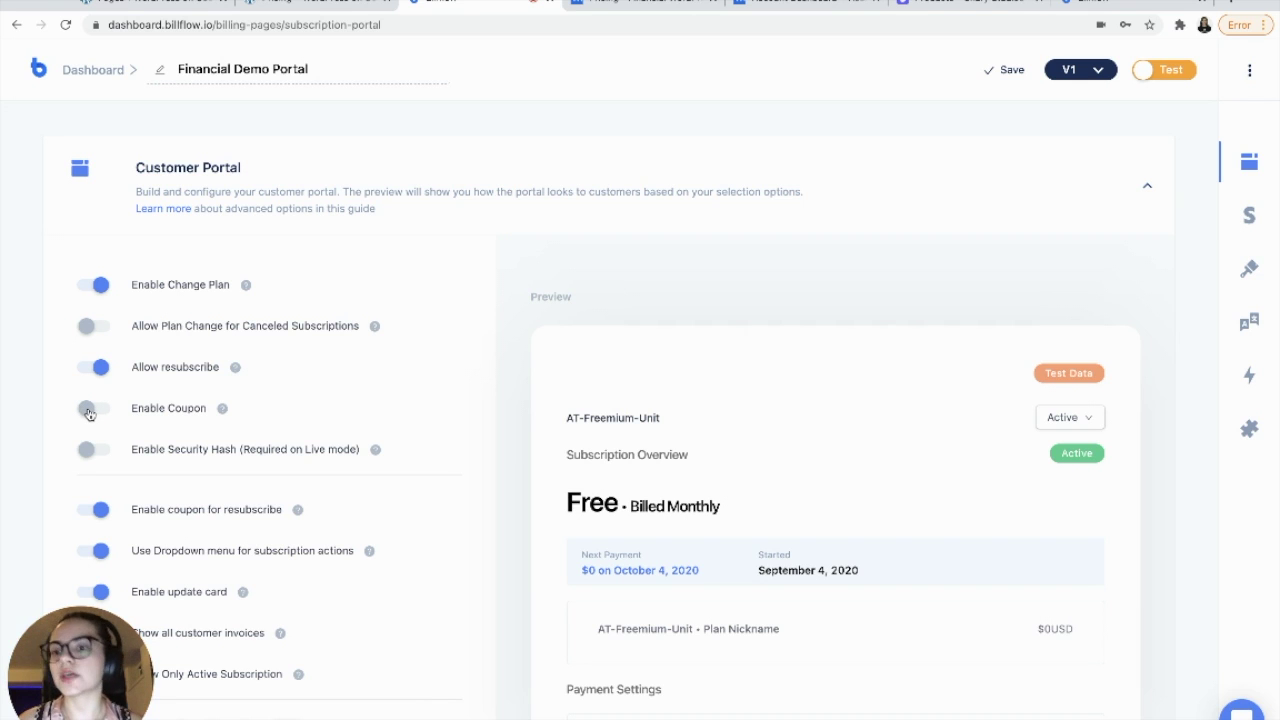
pyautogui.click(89, 412)
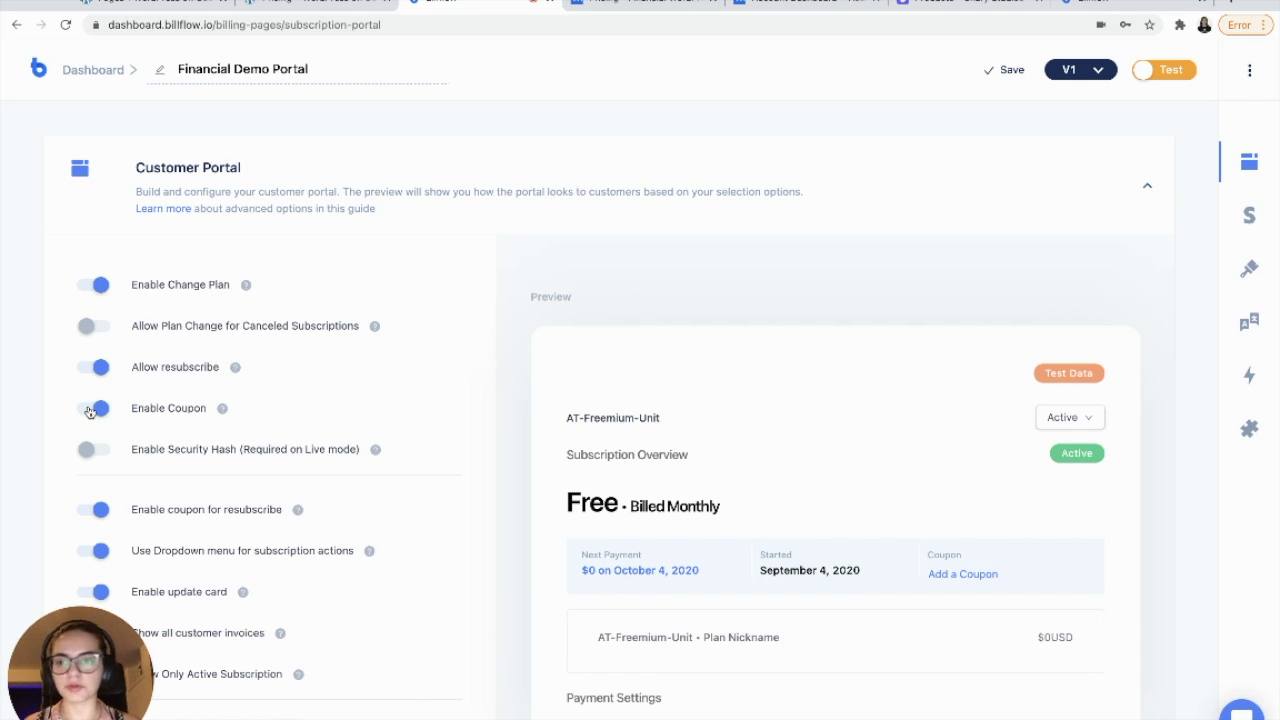
# - Turn on asking for a cancellation reason and immediate cancellation
pyautogui.scroll(-1, 89, 411)
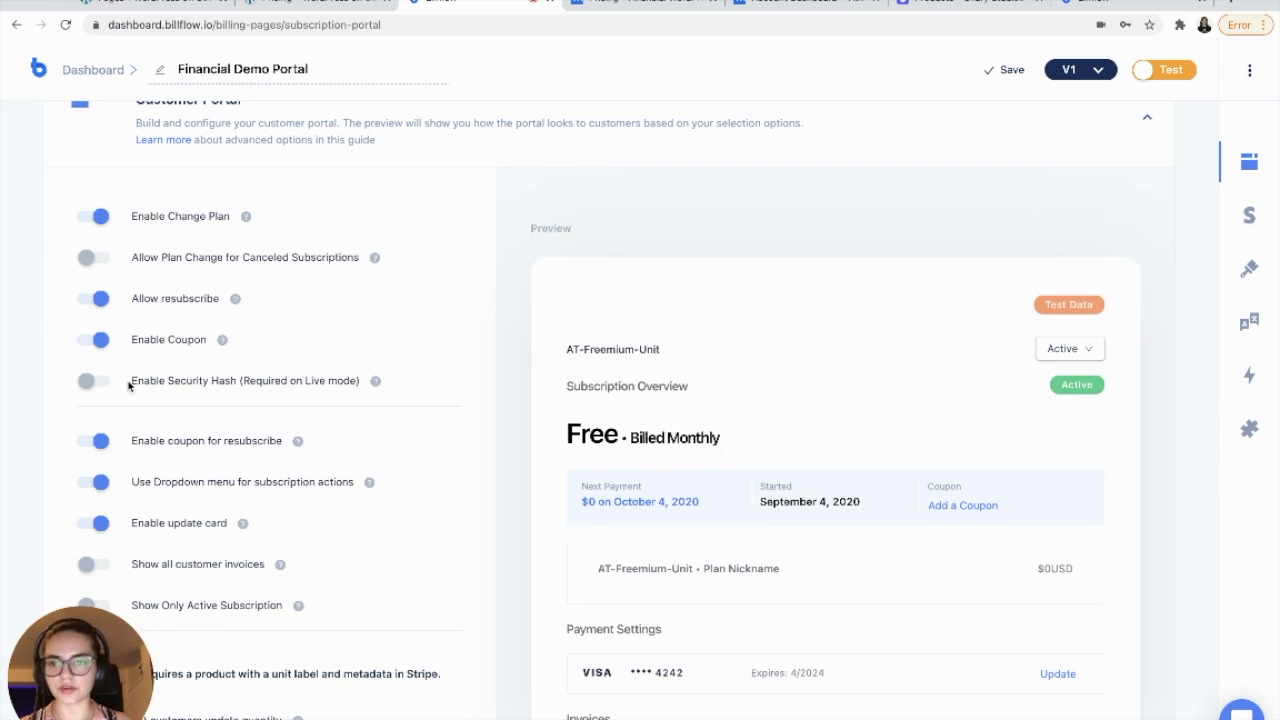
pyautogui.scroll(-2, 128, 384)
pyautogui.scroll(-5, 100, 370)
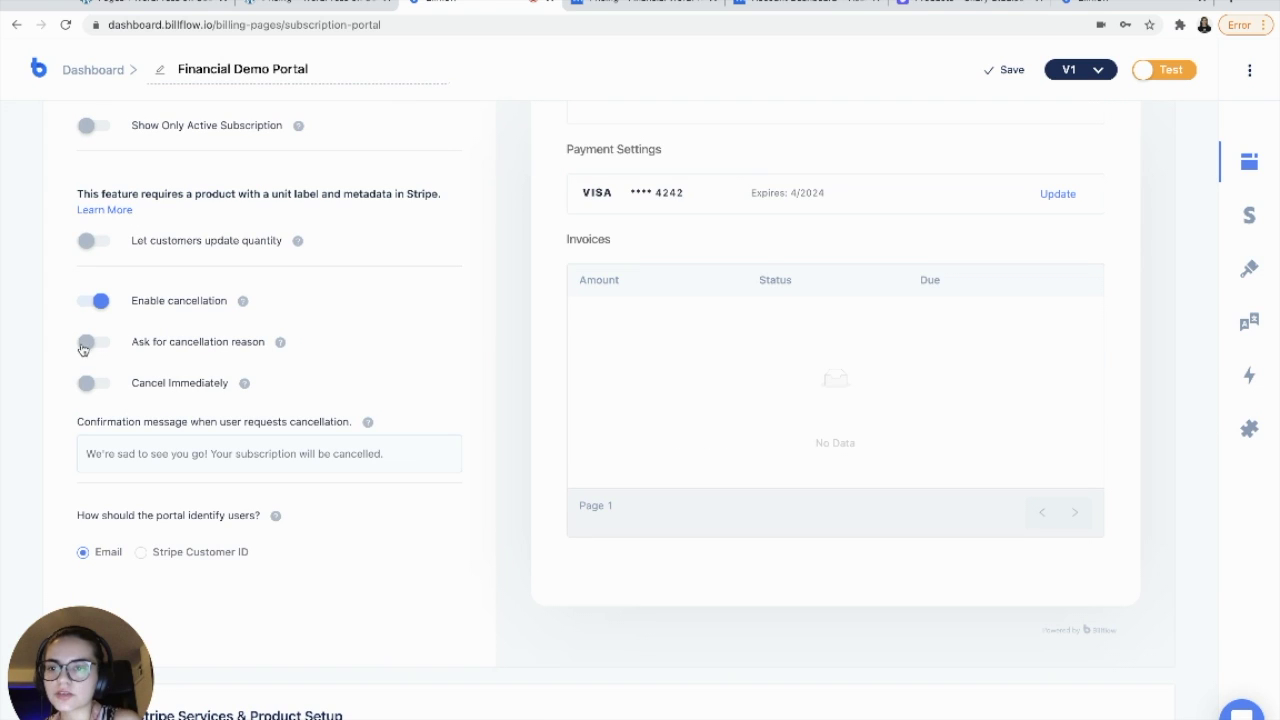
pyautogui.click(89, 342)
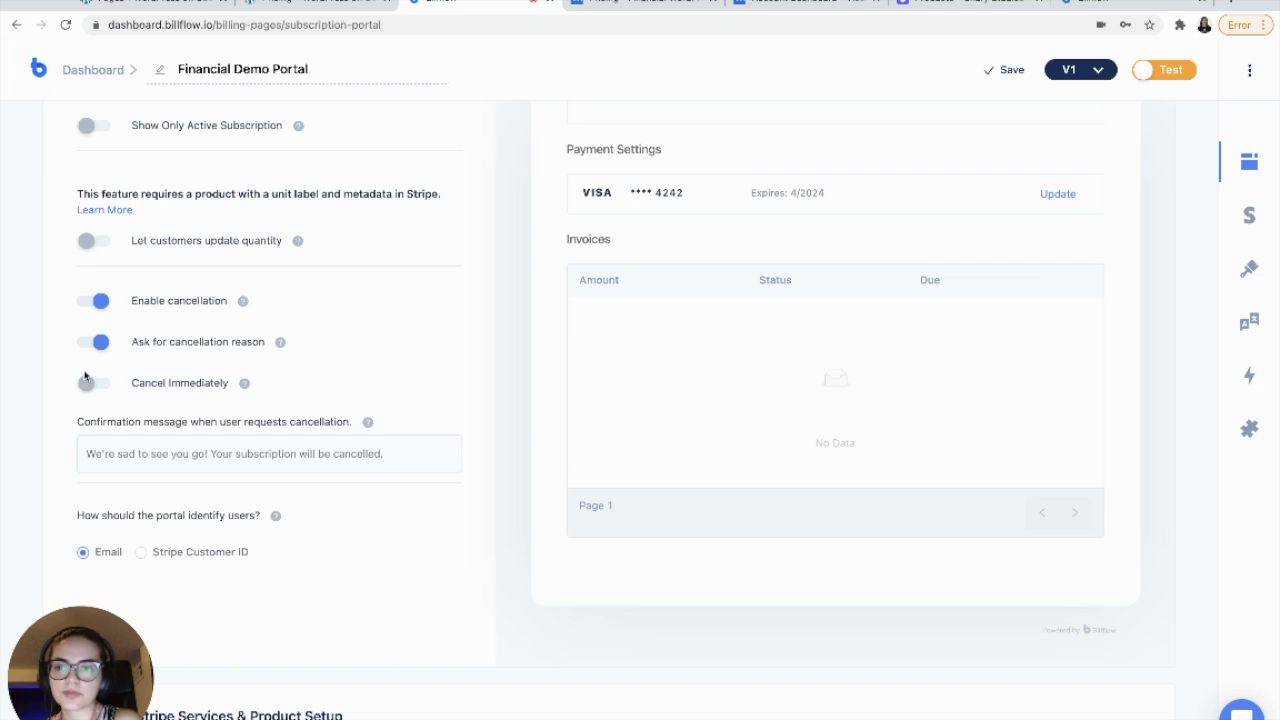
pyautogui.click(89, 388)
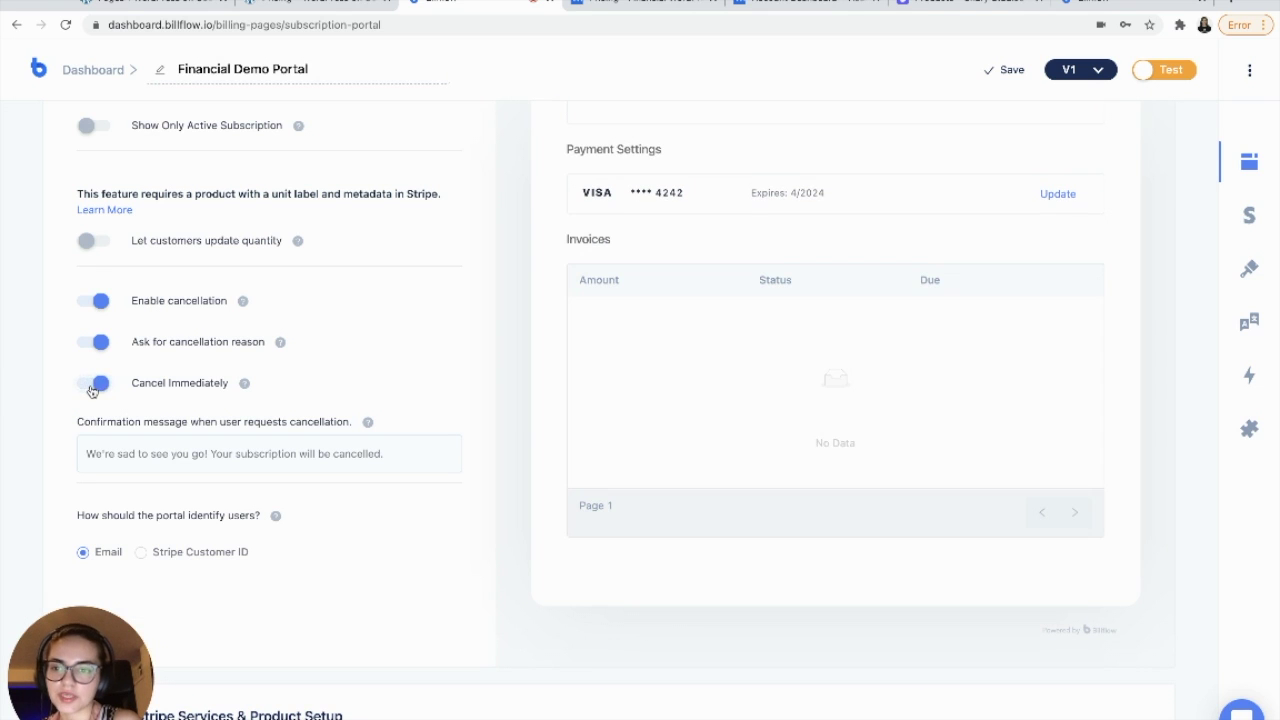
pyautogui.scroll(-5, 380, 380)
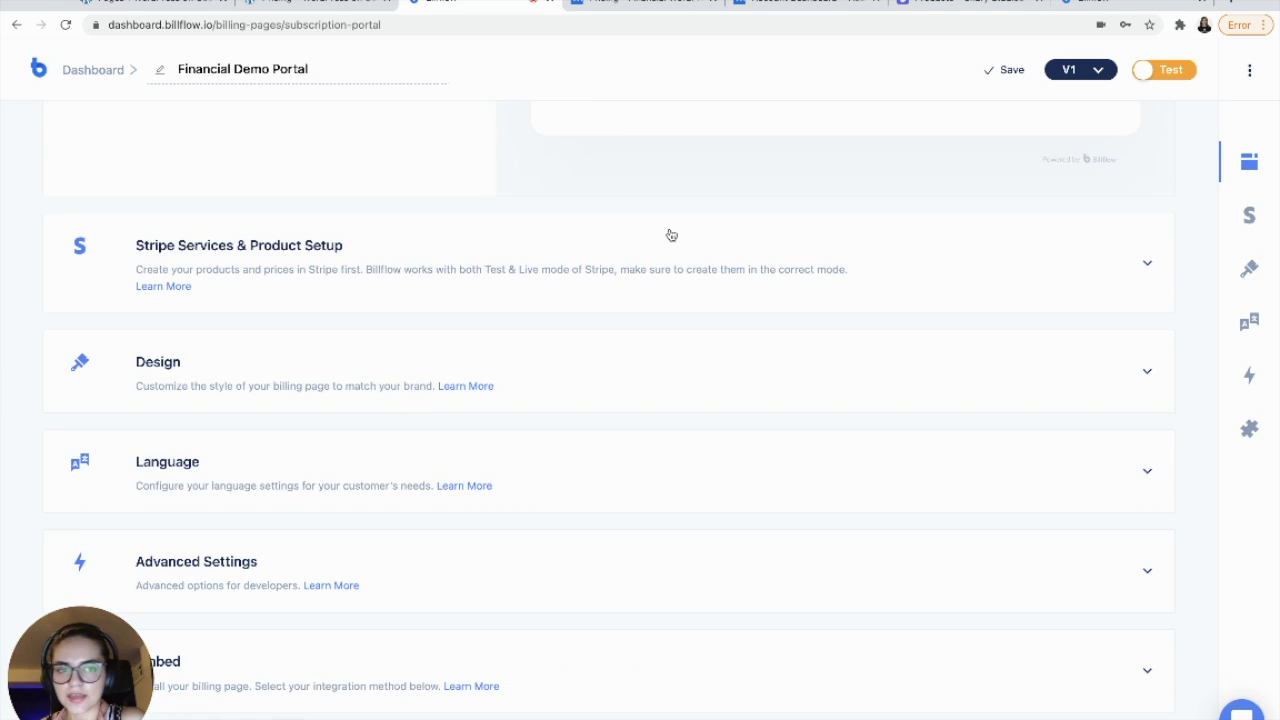
# - Select the Finance Stripe service for the Financial Demo Portal
pyautogui.scroll(1, 671, 234)
pyautogui.click(638, 274)
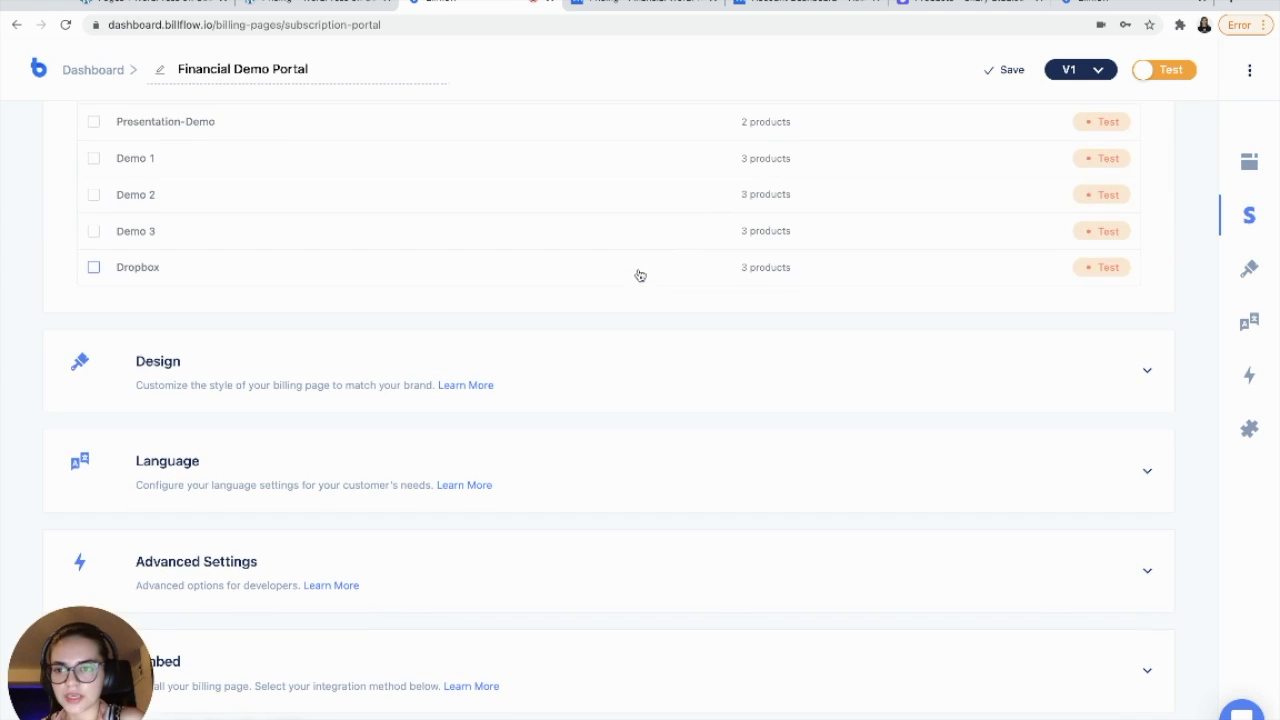
pyautogui.scroll(3, 453, 246)
pyautogui.scroll(4, 424, 348)
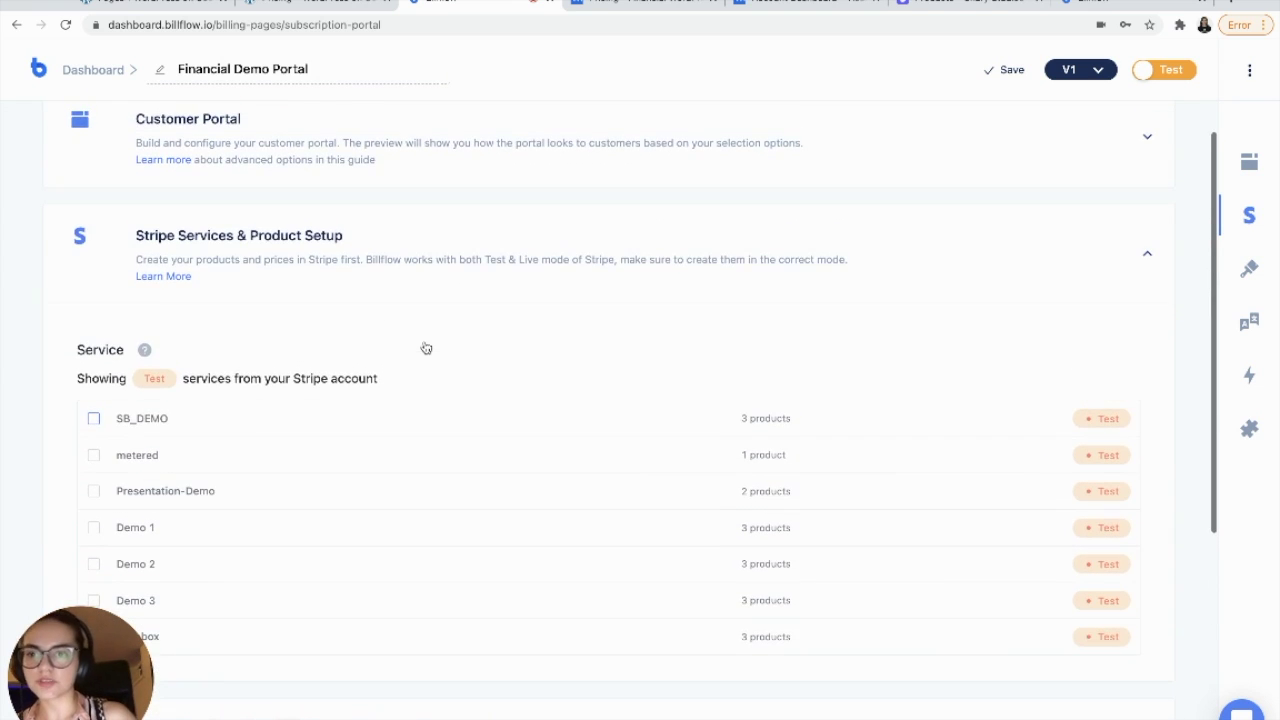
pyautogui.scroll(-1, 424, 346)
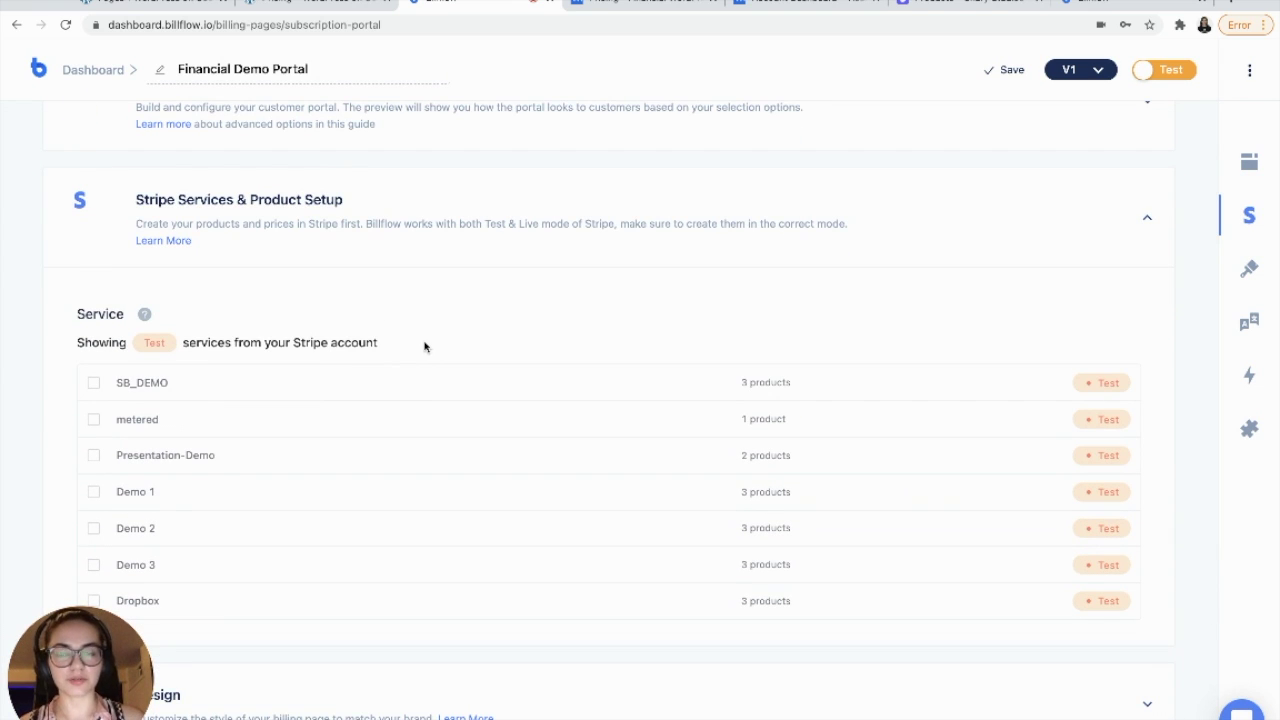
pyautogui.scroll(-6, 420, 434)
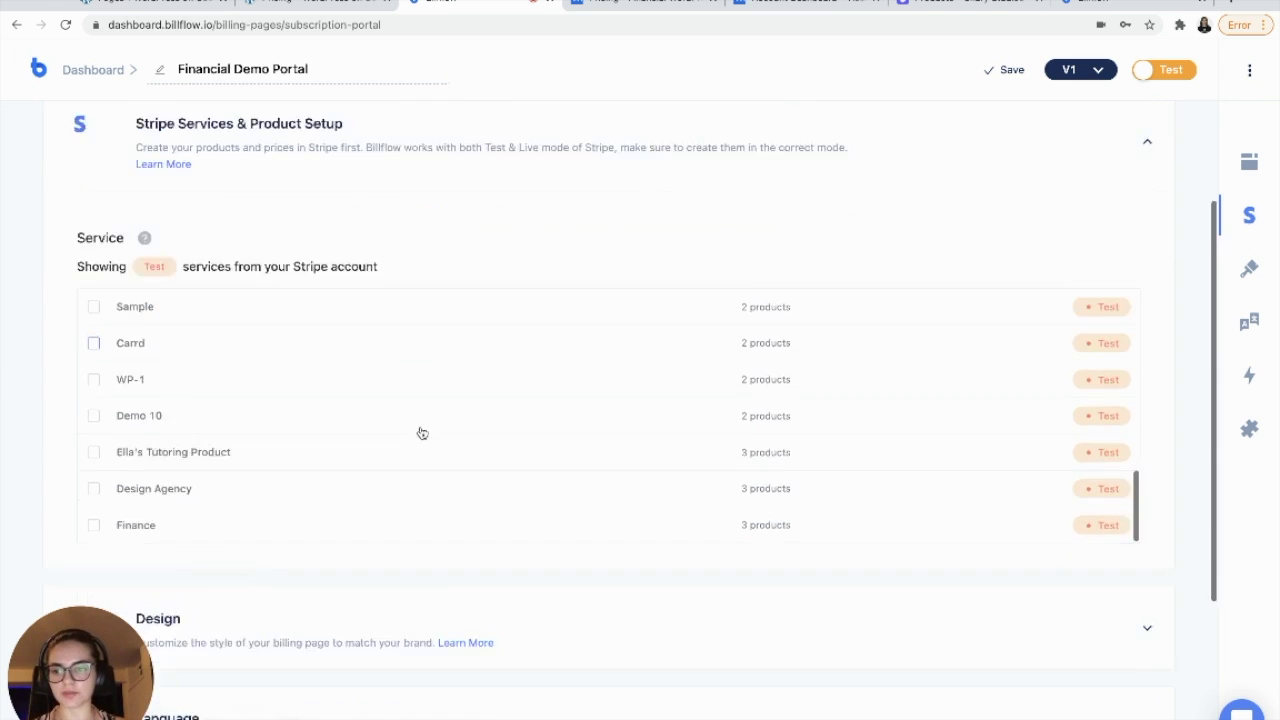
pyautogui.scroll(-3, 420, 430)
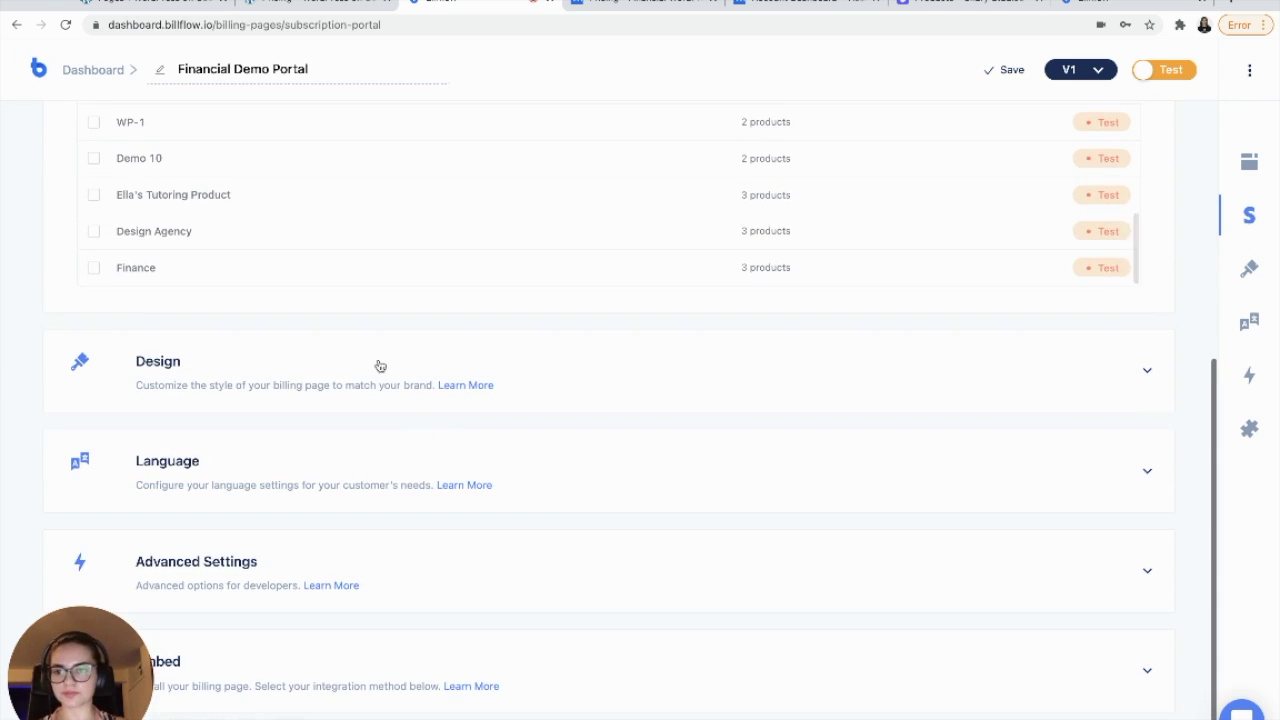
pyautogui.click(94, 270)
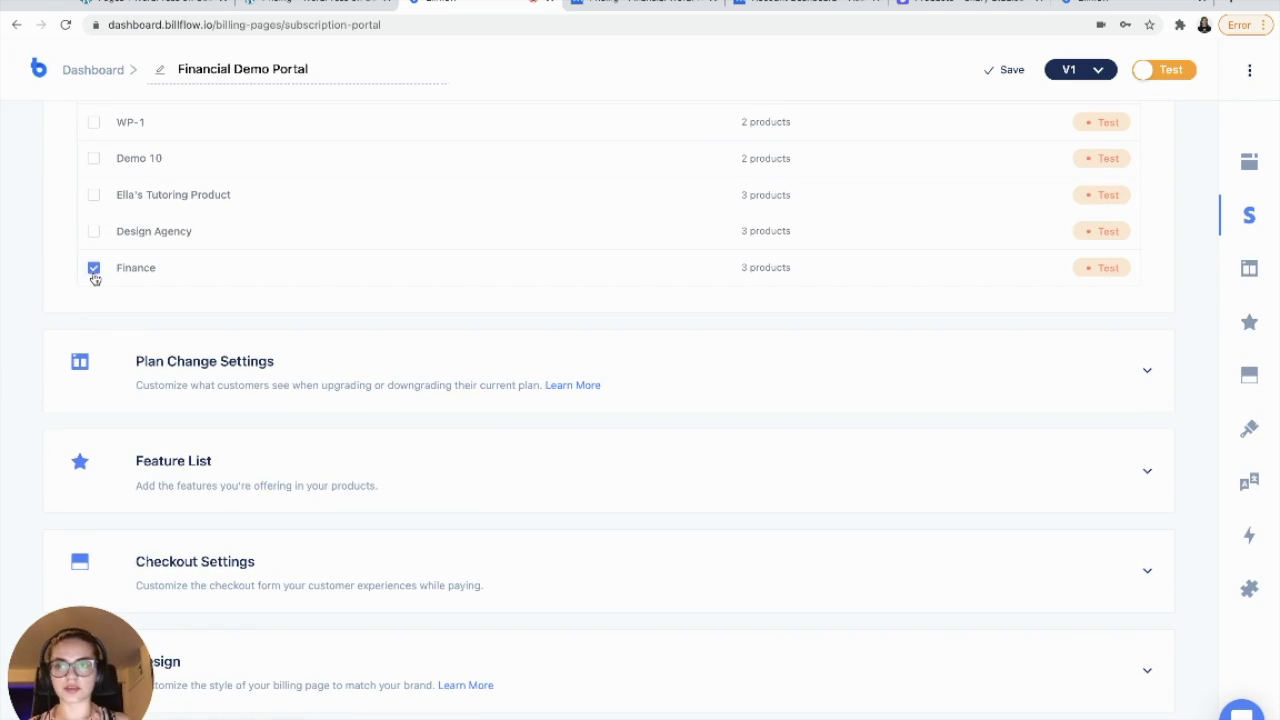
# - Review the Plan Change Settings and Feature List, then expand Checkout Settings
pyautogui.click(256, 362)
pyautogui.scroll(-3, 256, 365)
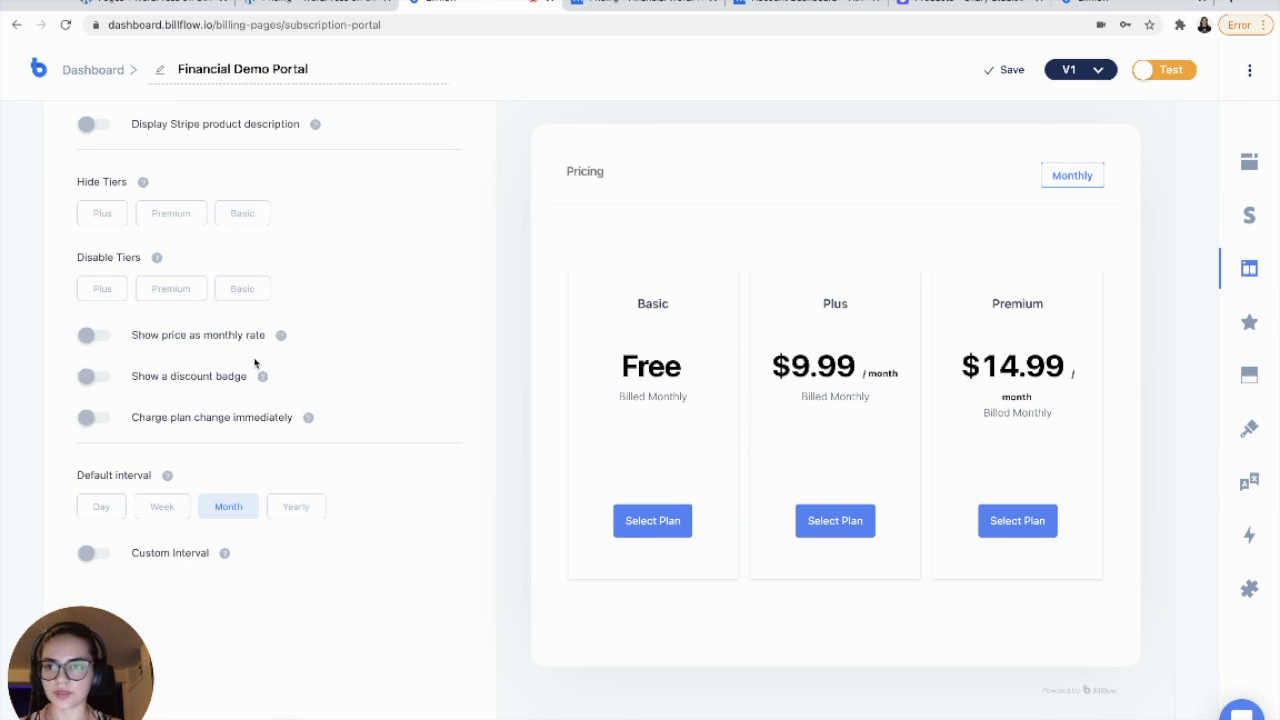
pyautogui.scroll(3, 255, 363)
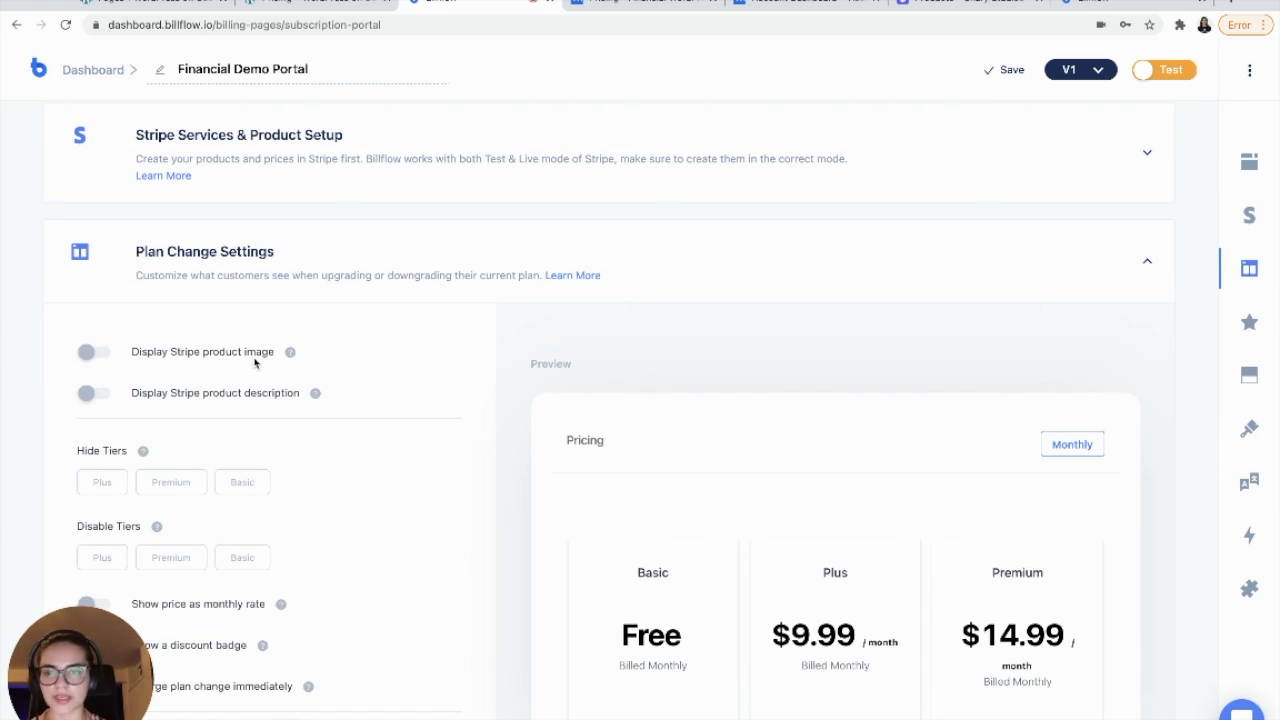
pyautogui.scroll(-1, 256, 363)
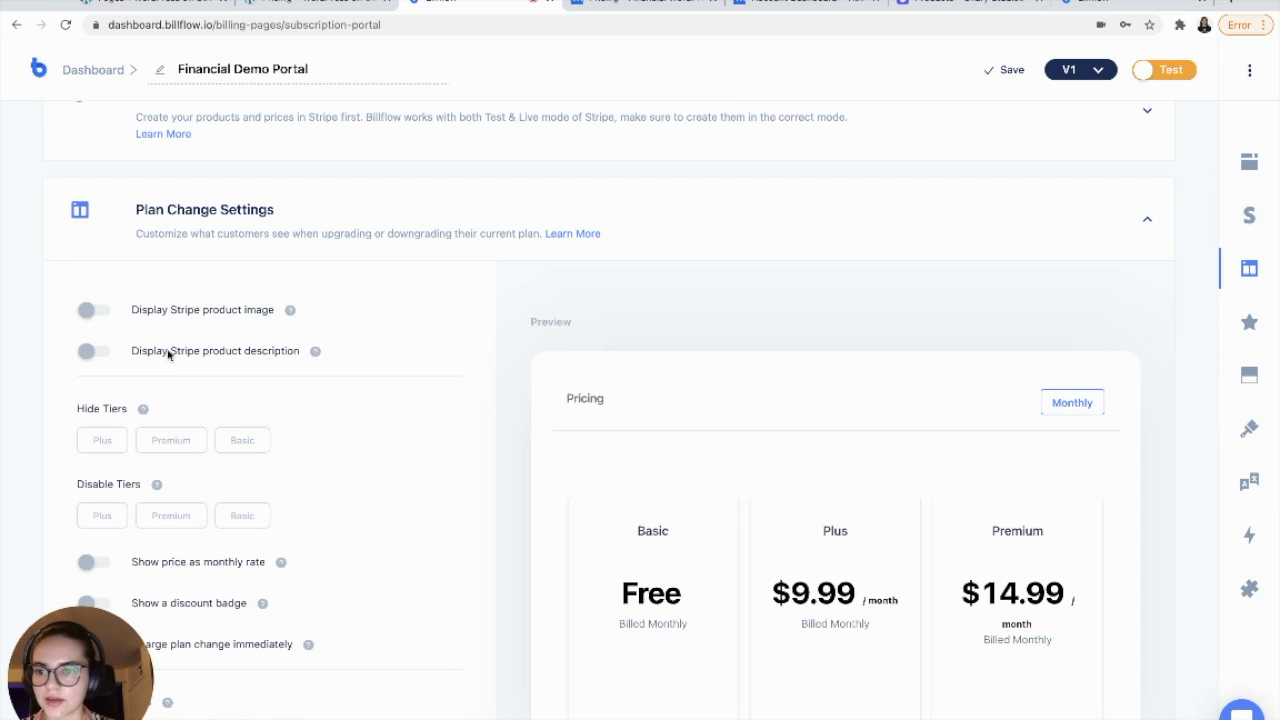
pyautogui.scroll(-1, 94, 357)
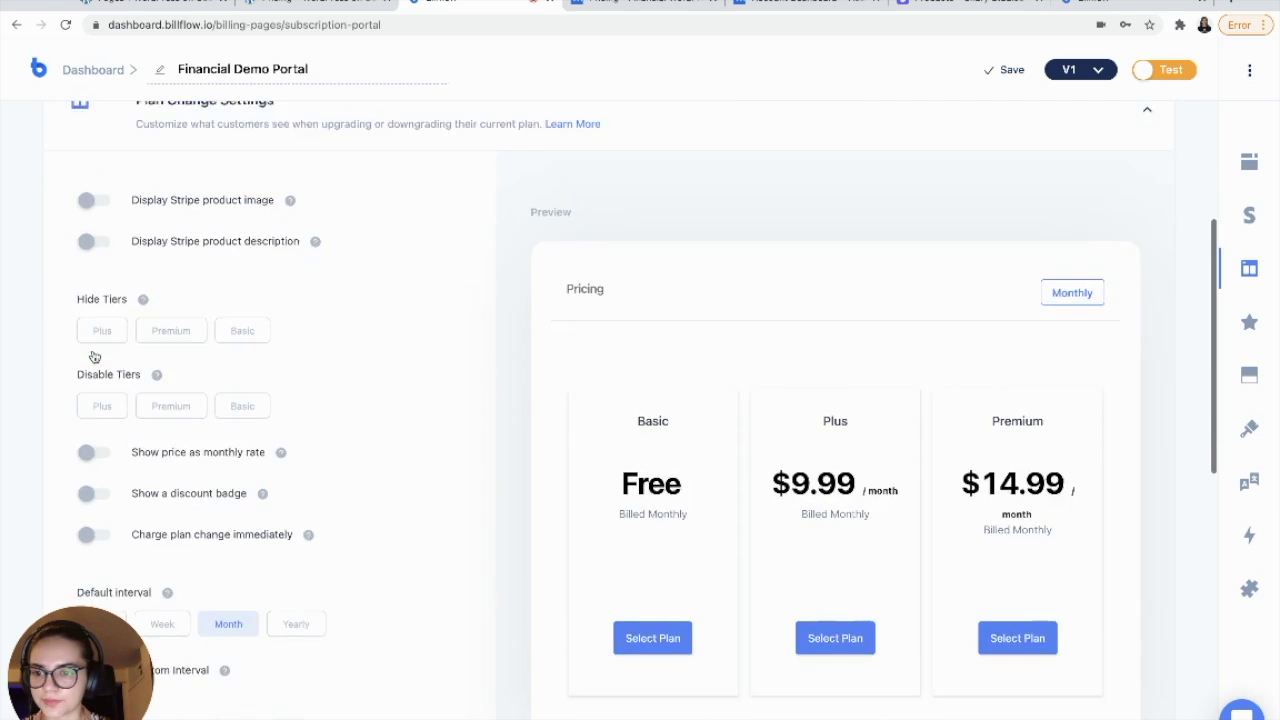
pyautogui.scroll(-1, 94, 360)
pyautogui.scroll(-3, 126, 457)
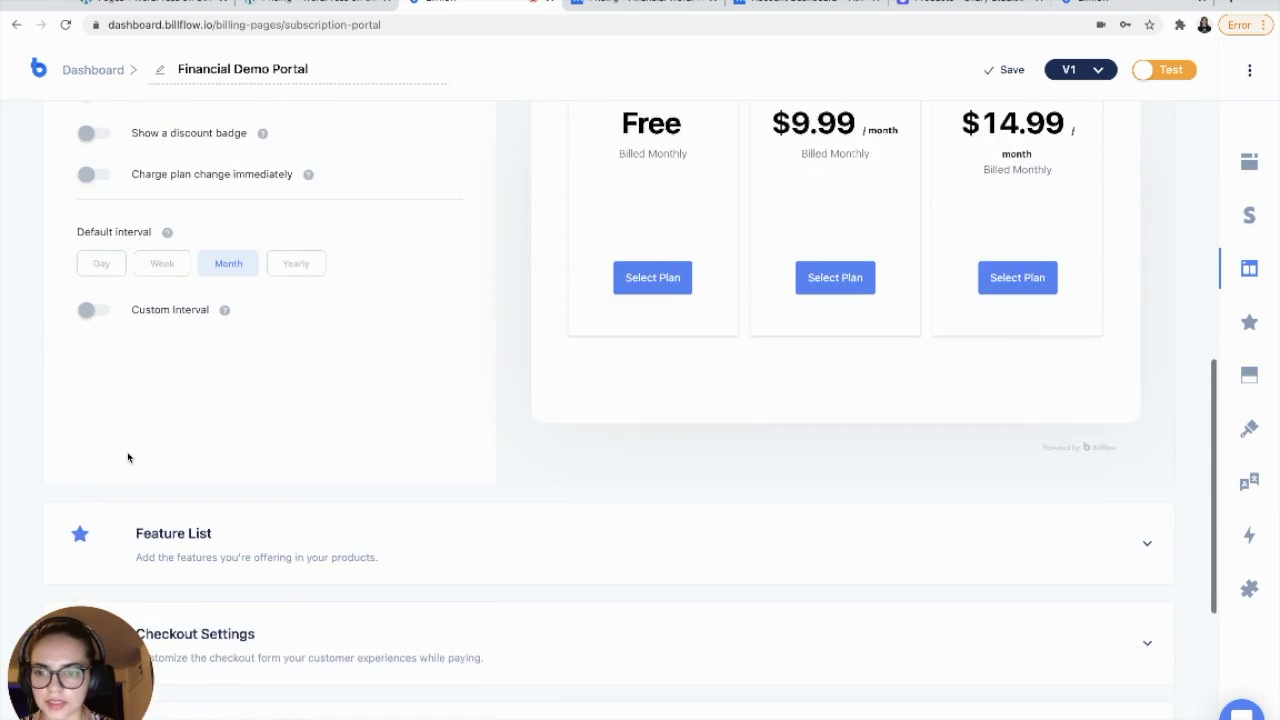
pyautogui.scroll(-1, 126, 455)
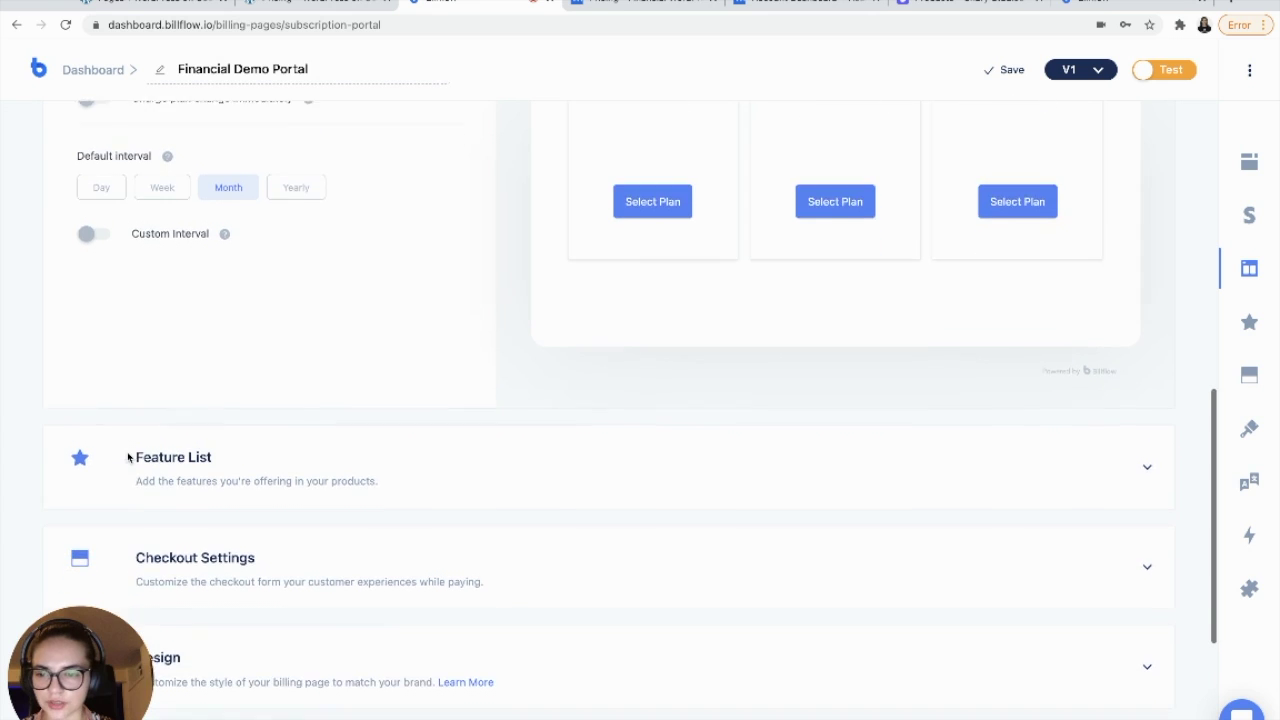
pyautogui.click(240, 435)
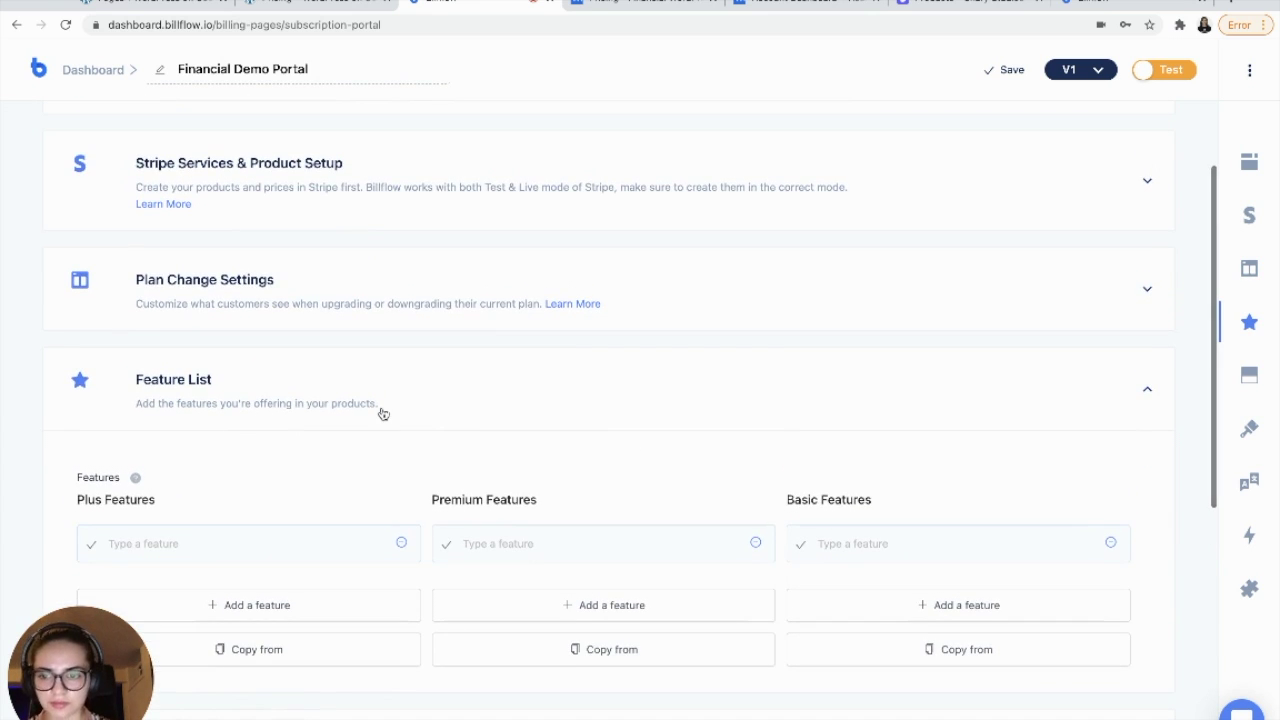
pyautogui.click(382, 413)
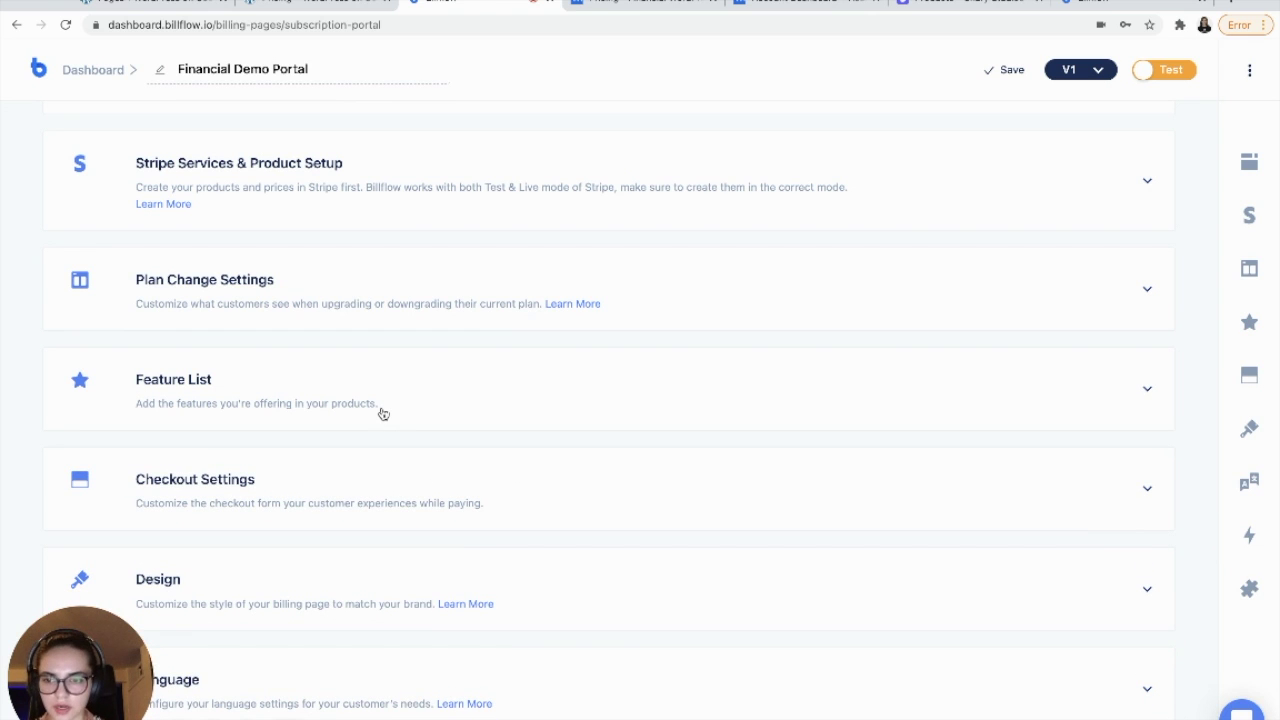
pyautogui.click(310, 467)
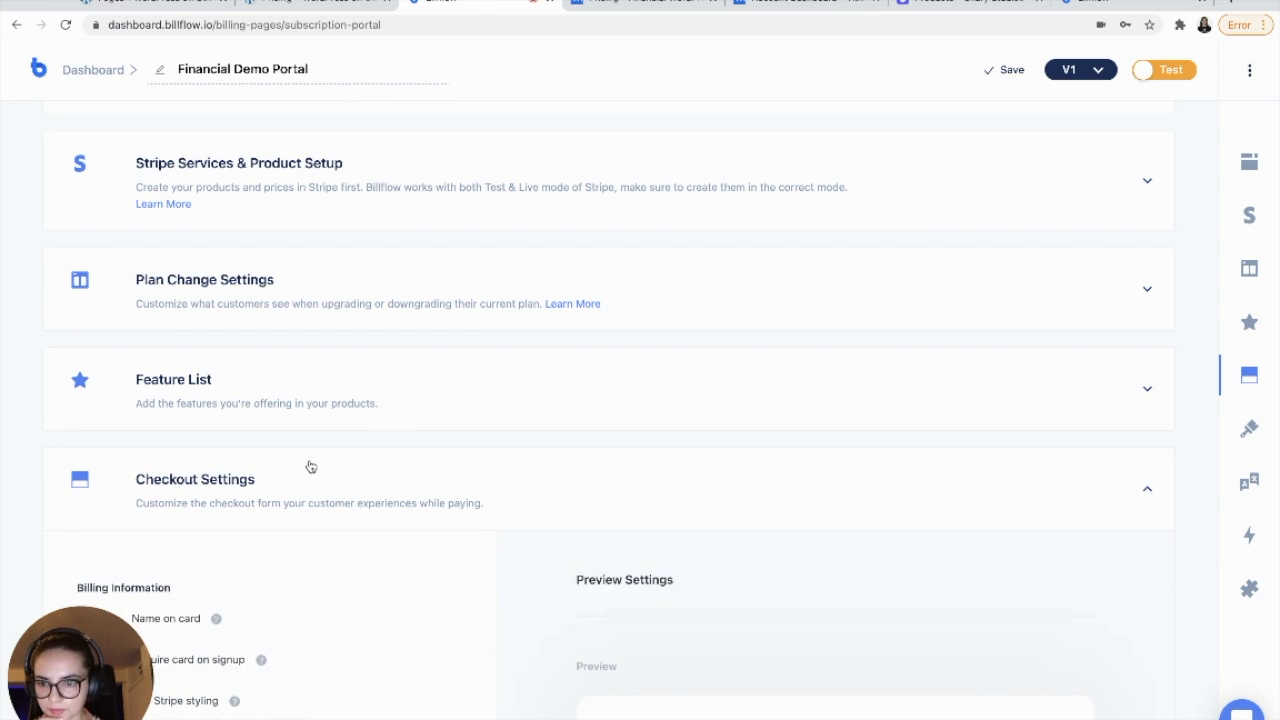
# - Scroll through the portal's Checkout Settings, keeping the defaults, down to the Embed section
pyautogui.scroll(-1, 310, 467)
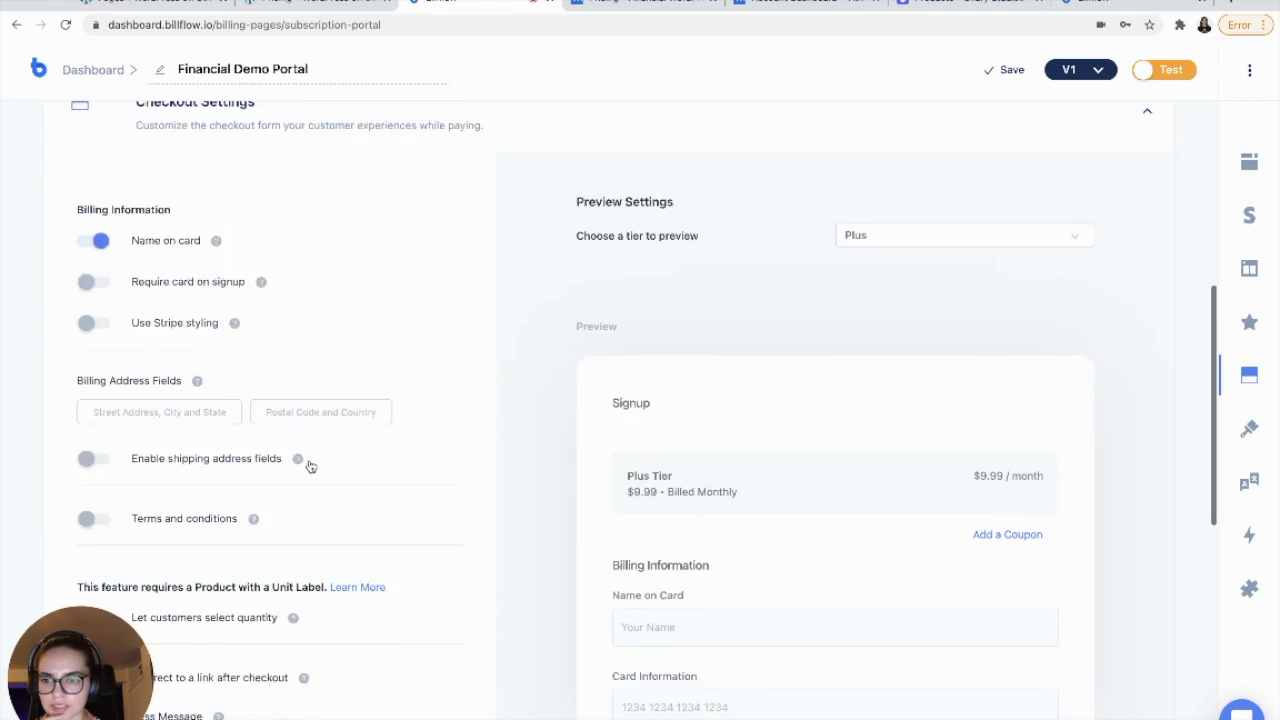
pyautogui.scroll(-1, 310, 467)
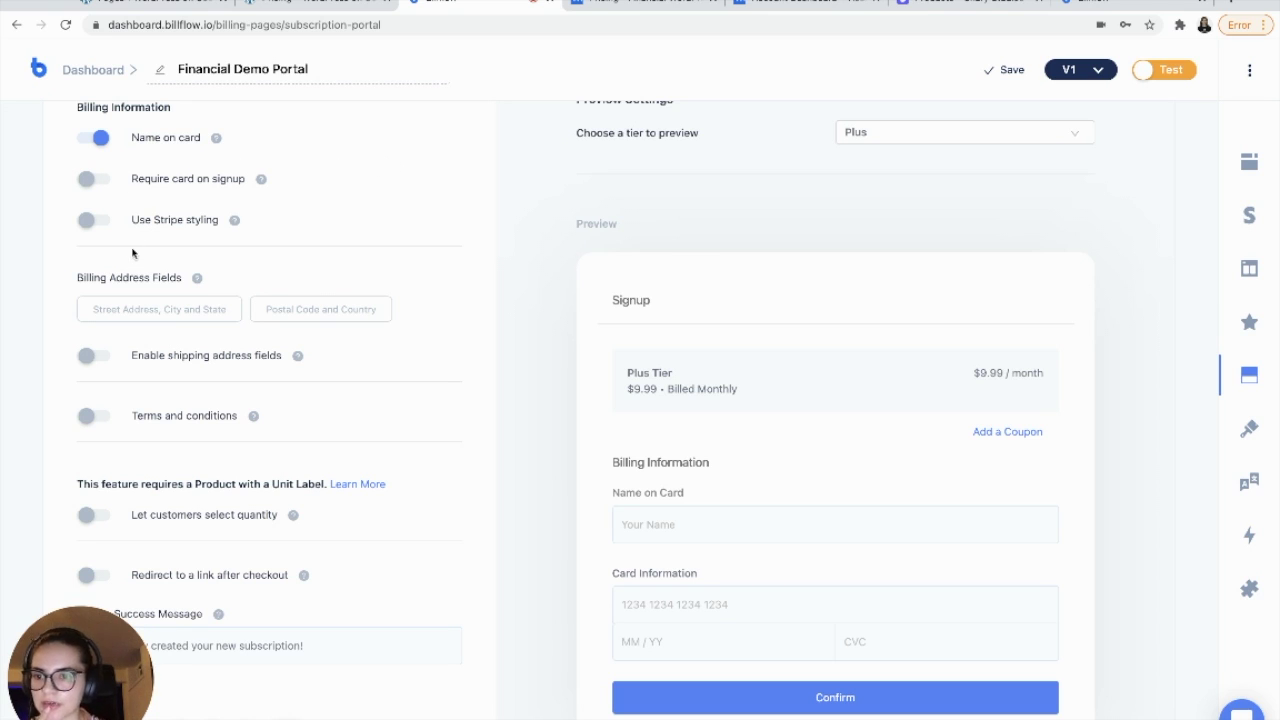
pyautogui.scroll(-3, 134, 254)
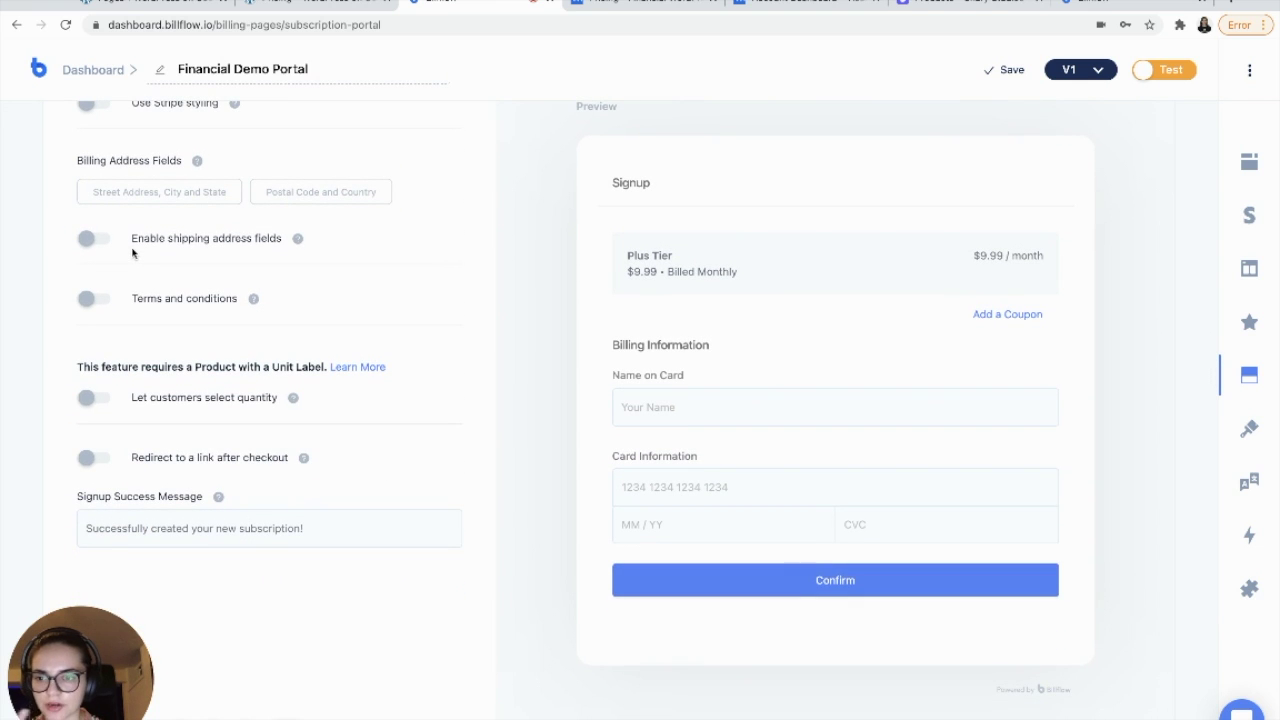
pyautogui.scroll(-5, 256, 524)
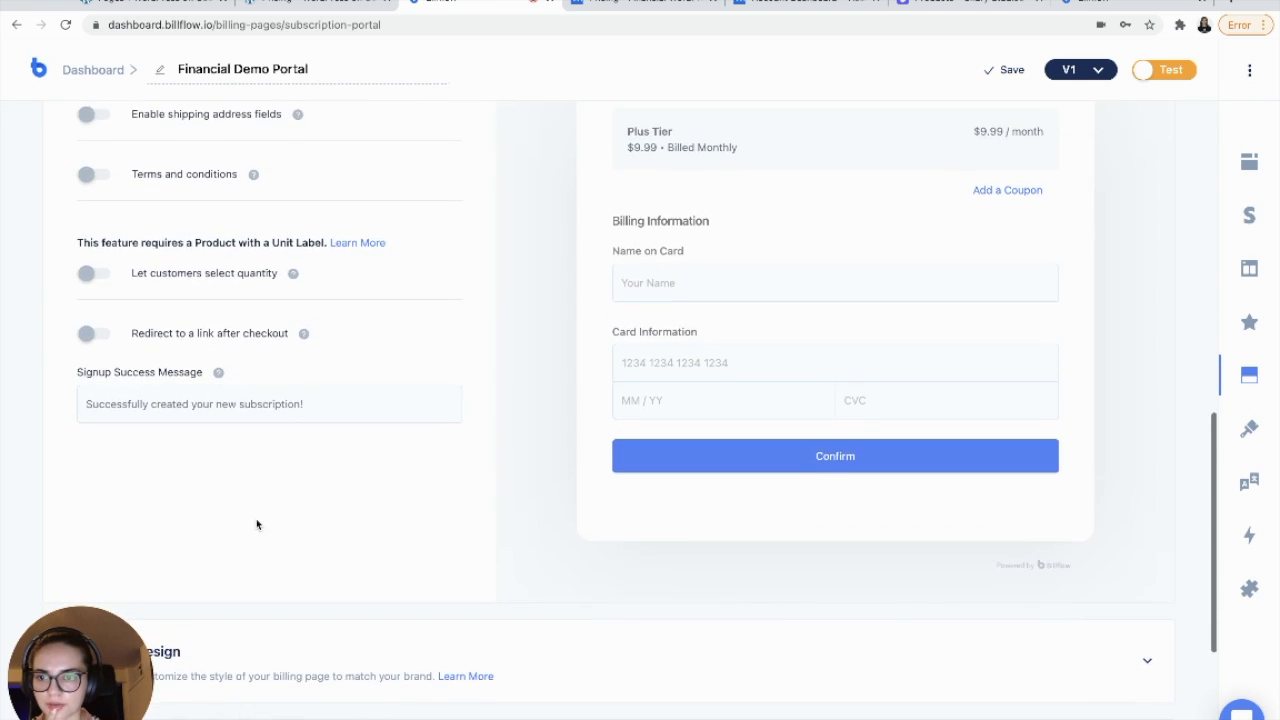
pyautogui.scroll(-3, 257, 526)
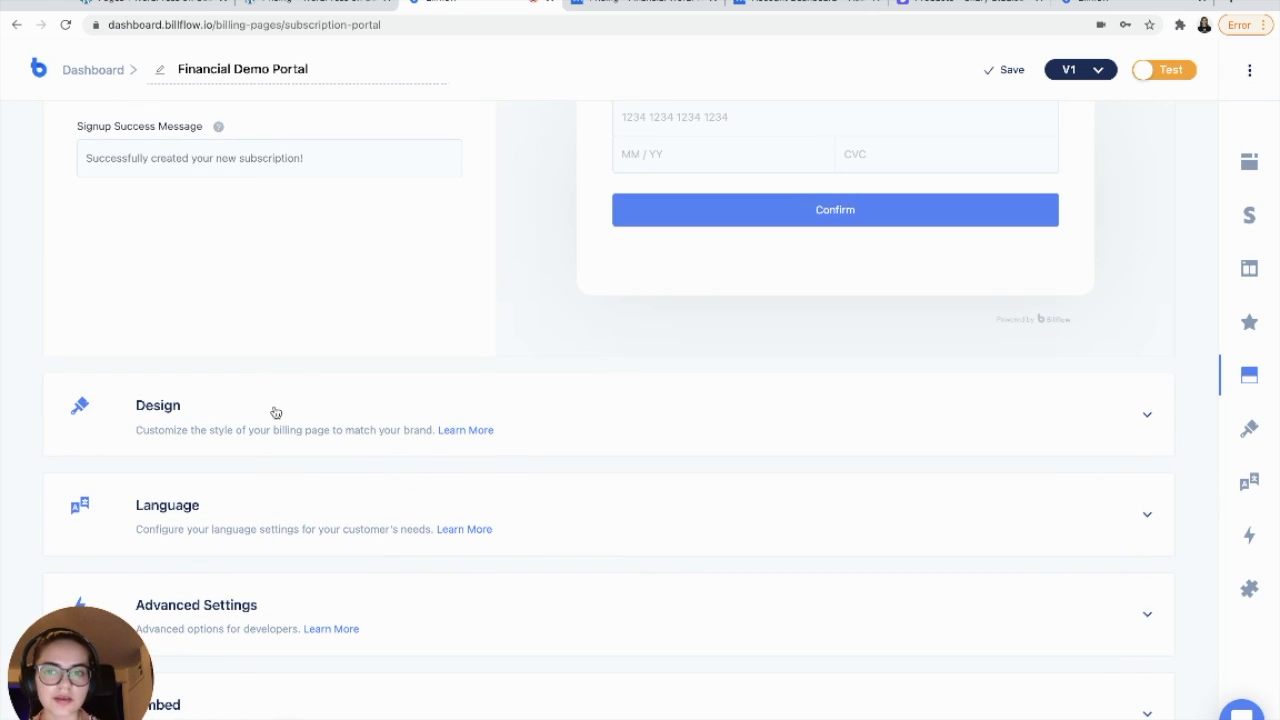
pyautogui.scroll(-1, 276, 412)
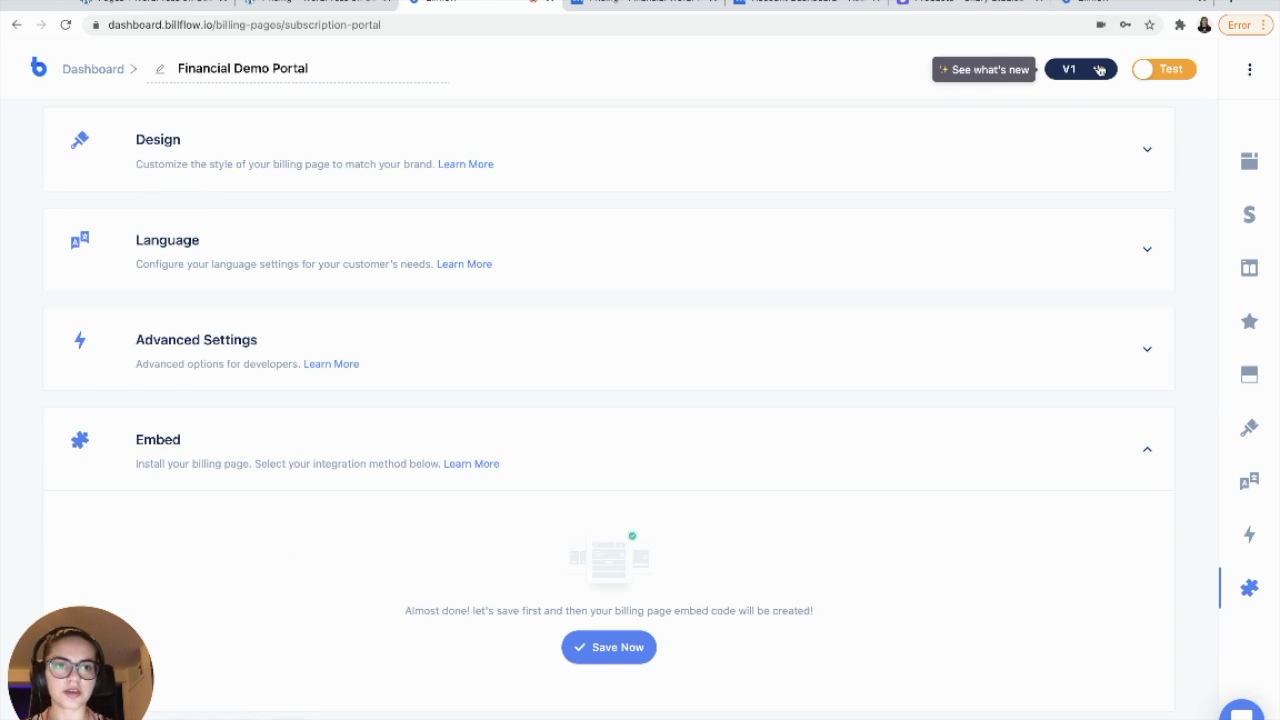
# - Set the portal version to V2 - Beta, save it, and copy the WordPress shortcode
pyautogui.click(1099, 69)
pyautogui.click(1086, 100)
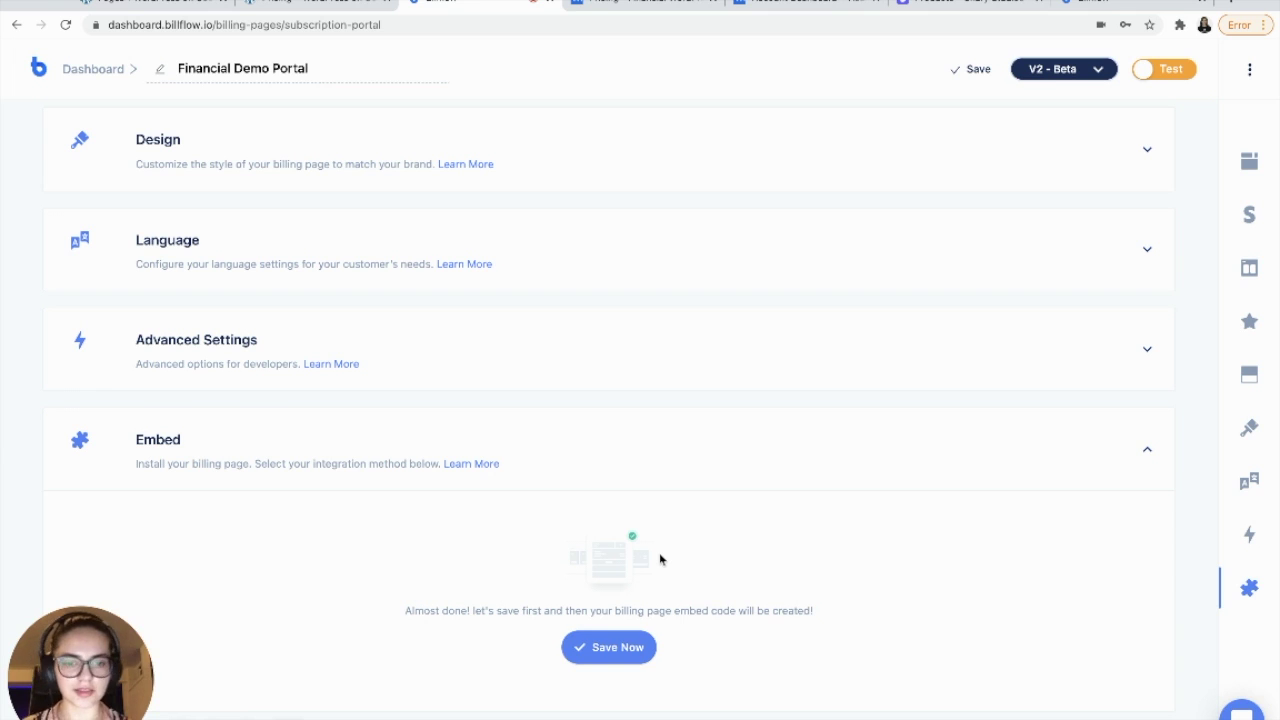
pyautogui.click(619, 653)
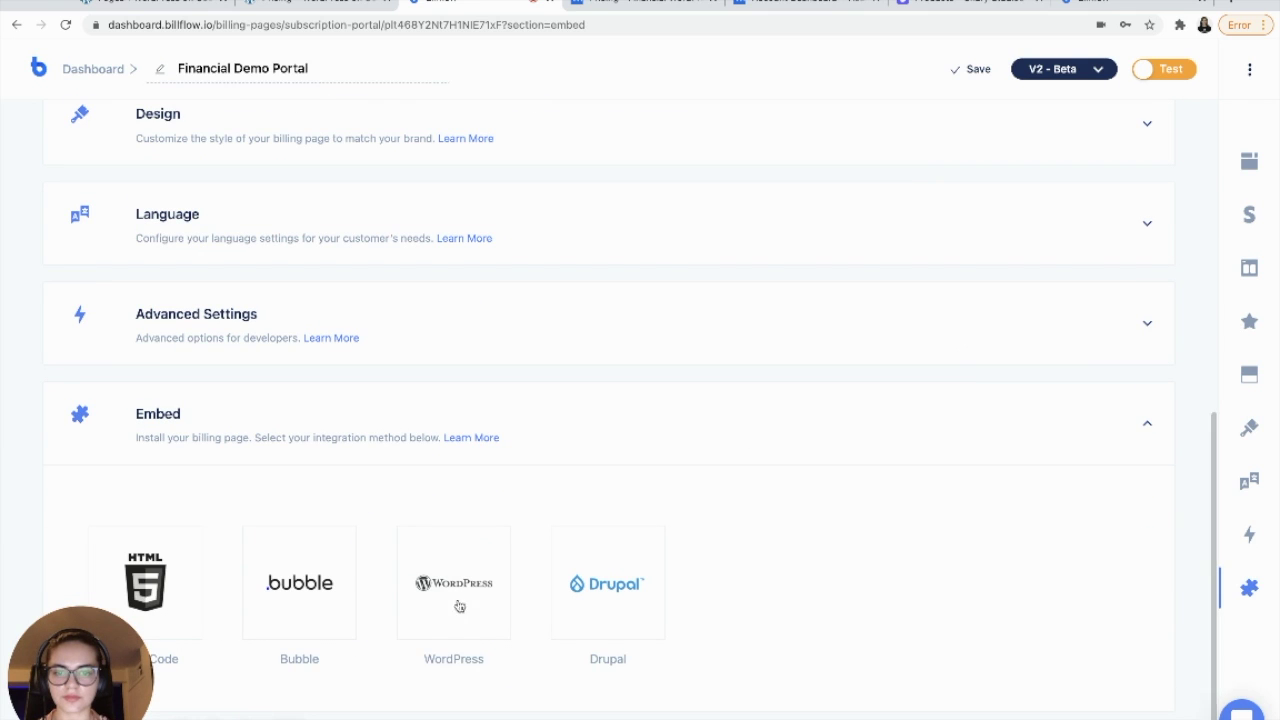
pyautogui.click(476, 583)
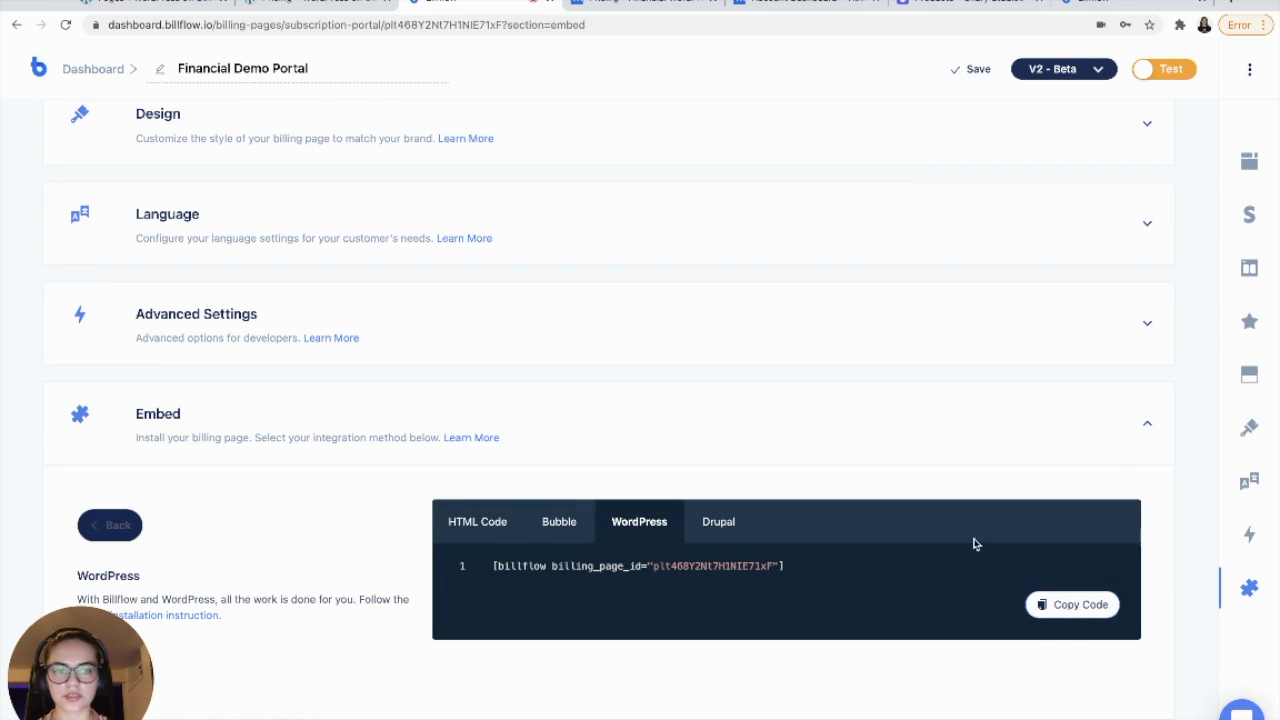
pyautogui.click(296, 6)
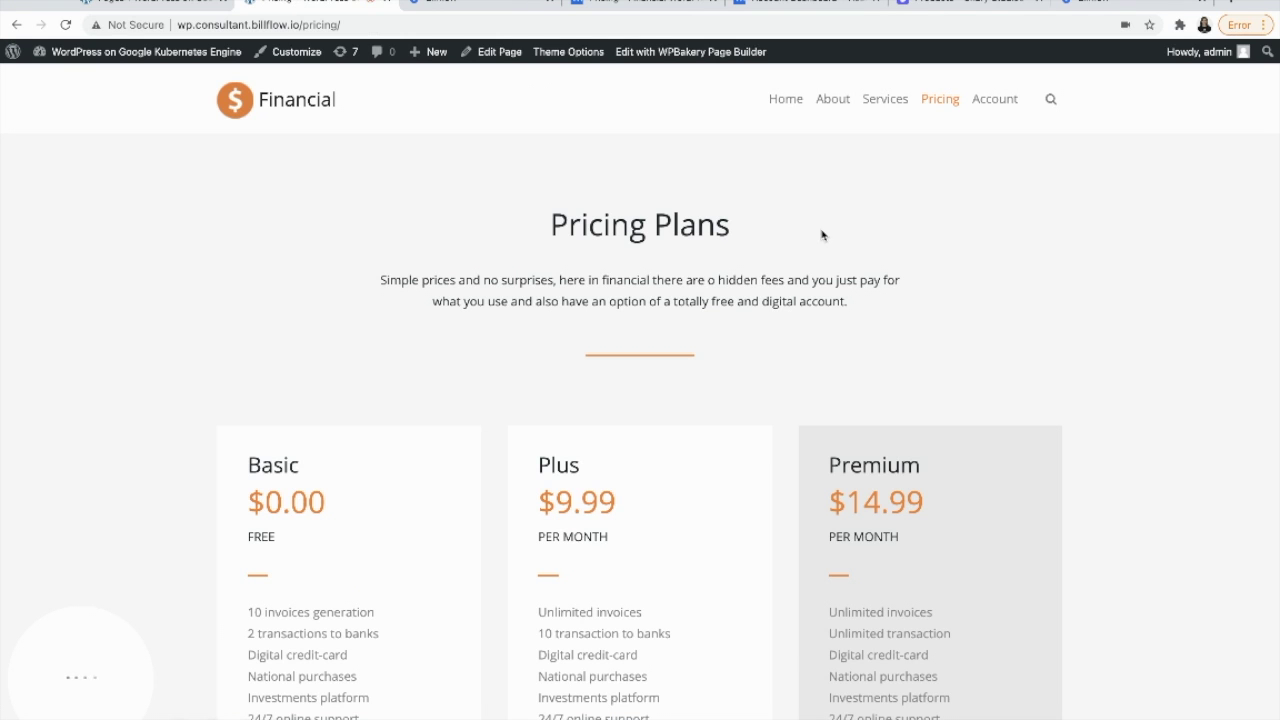
# - Add a Raw JS element holding the Billflow portal shortcode to the Account page and update it
pyautogui.click(1003, 101)
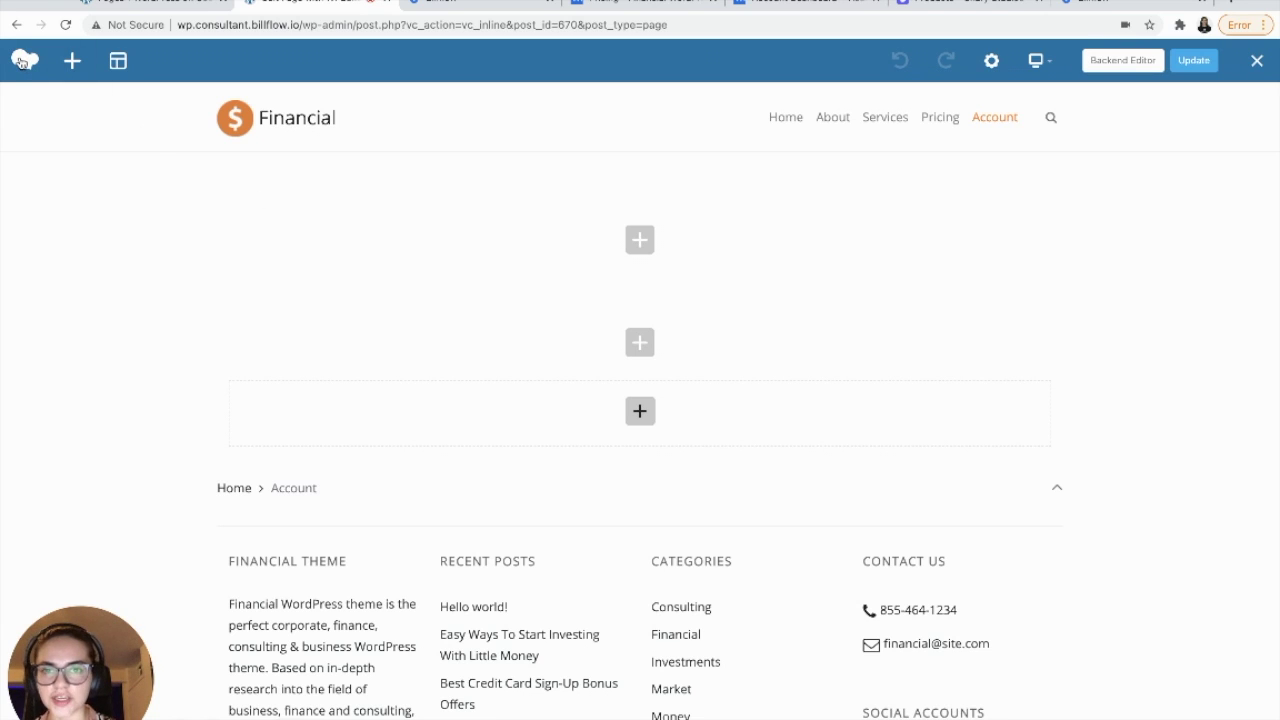
pyautogui.click(640, 241)
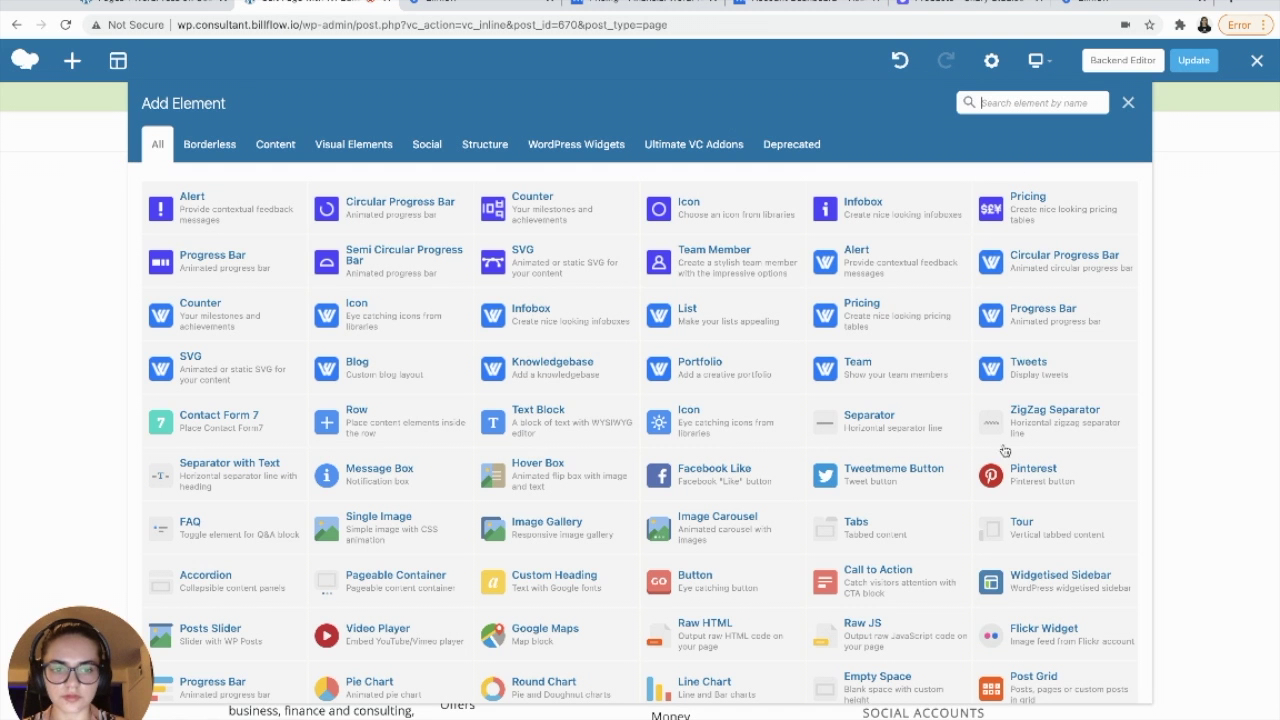
pyautogui.click(862, 632)
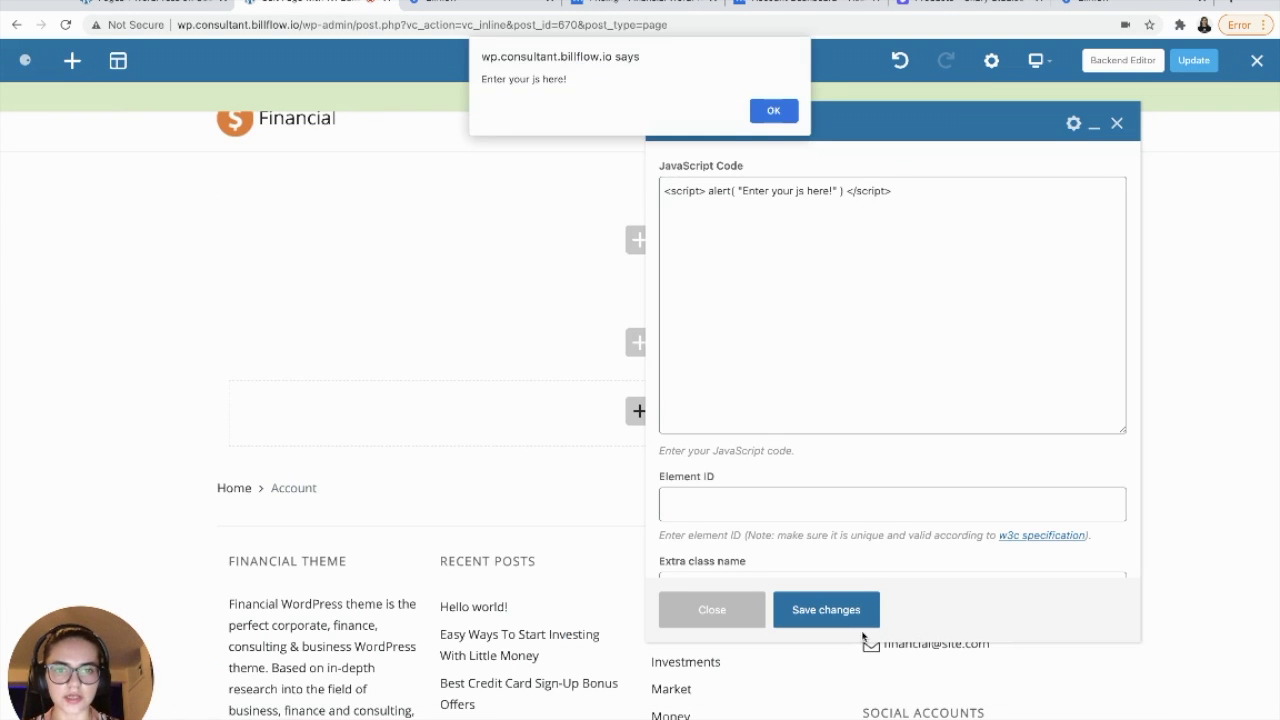
pyautogui.click(772, 112)
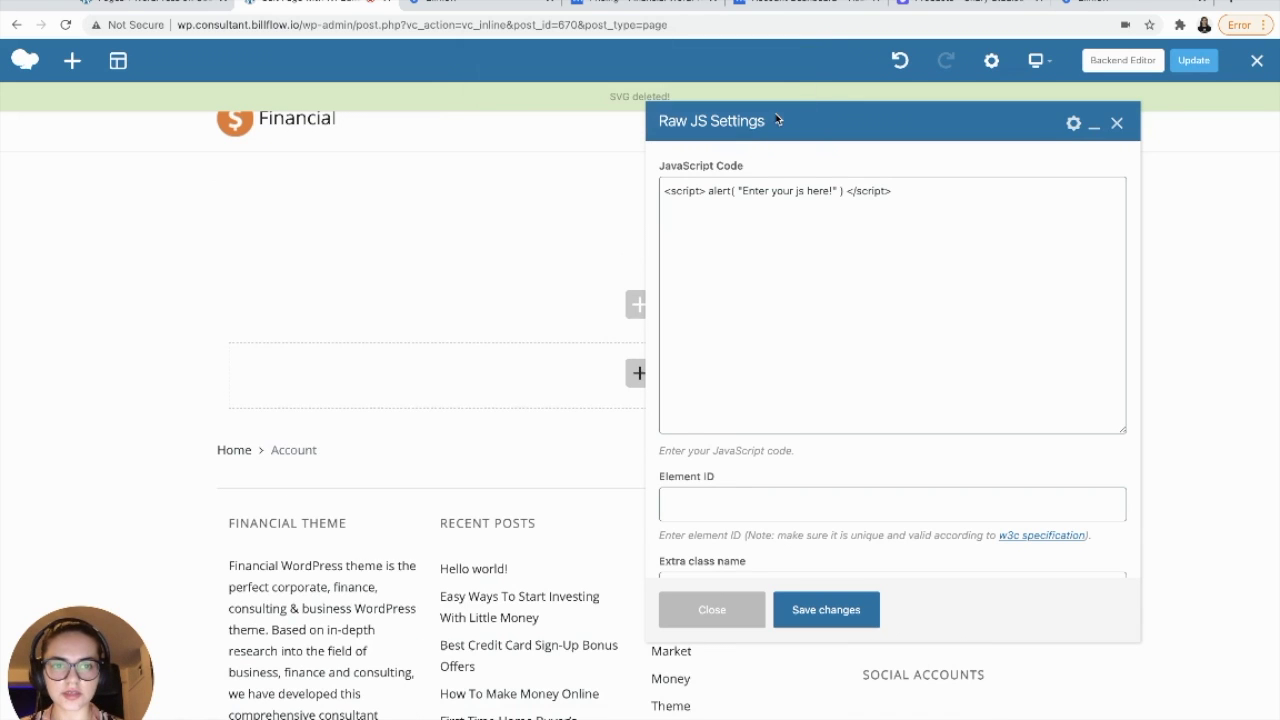
pyautogui.click(850, 190)
pyautogui.hotkey('ctrl', 'a')
pyautogui.write('[billflow billing_page_id="plt468Y2Nt7H1NIE71xF"]')
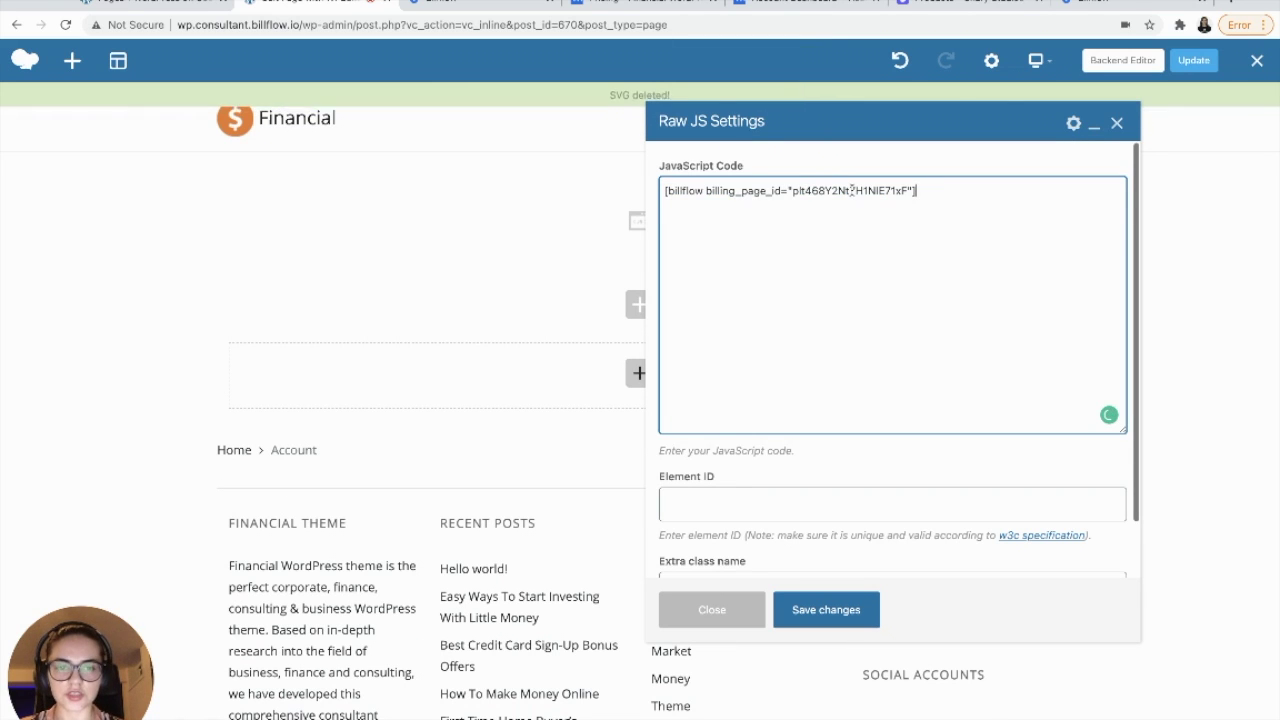
pyautogui.scroll(-2, 743, 508)
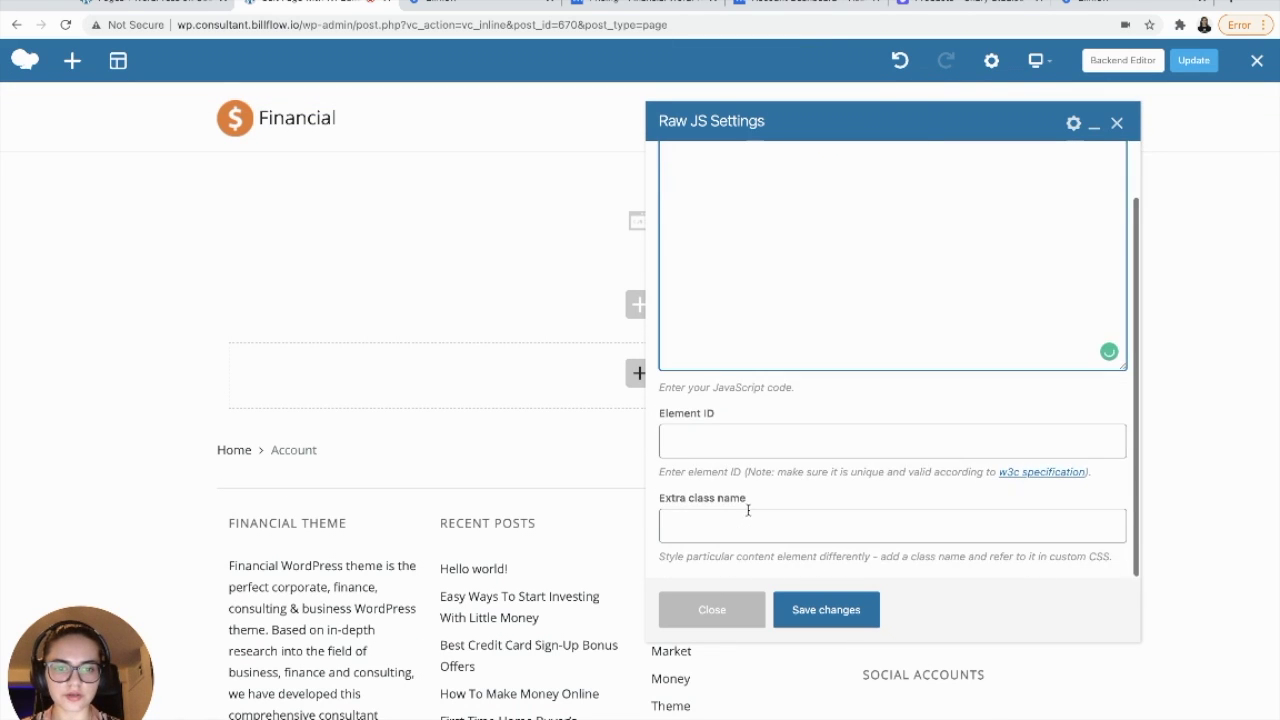
pyautogui.click(822, 620)
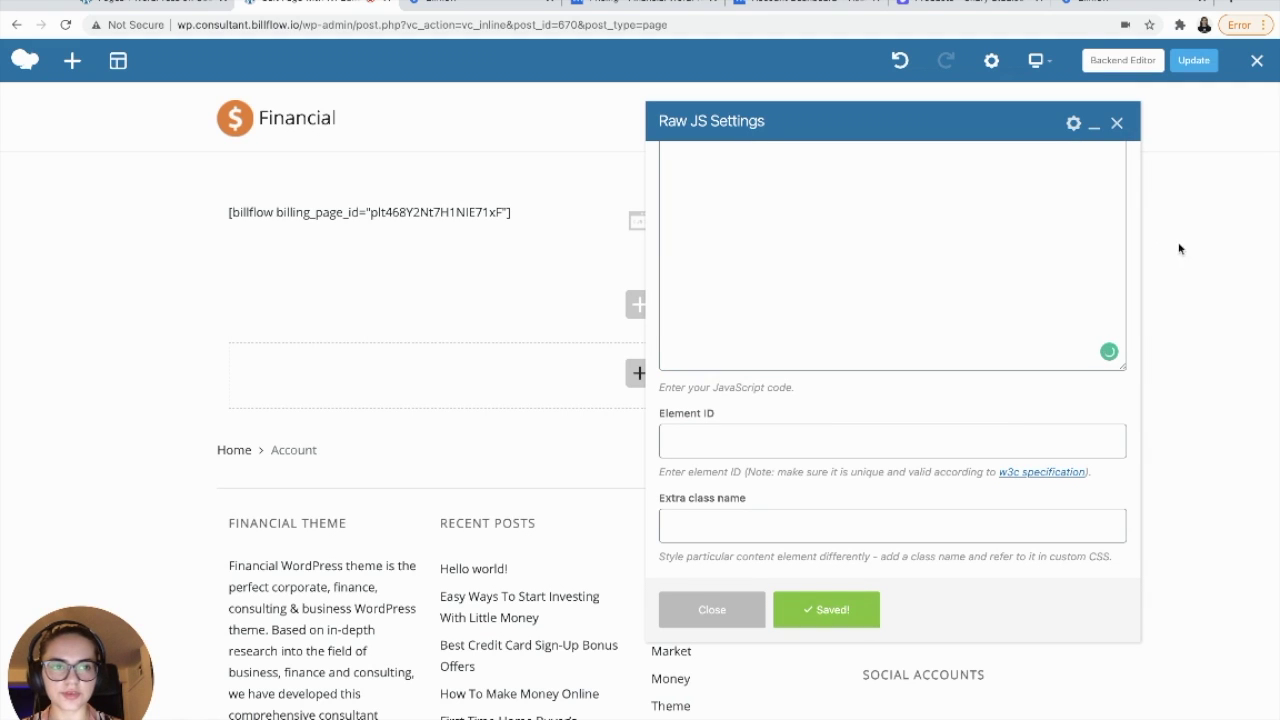
pyautogui.click(1117, 123)
pyautogui.click(1192, 62)
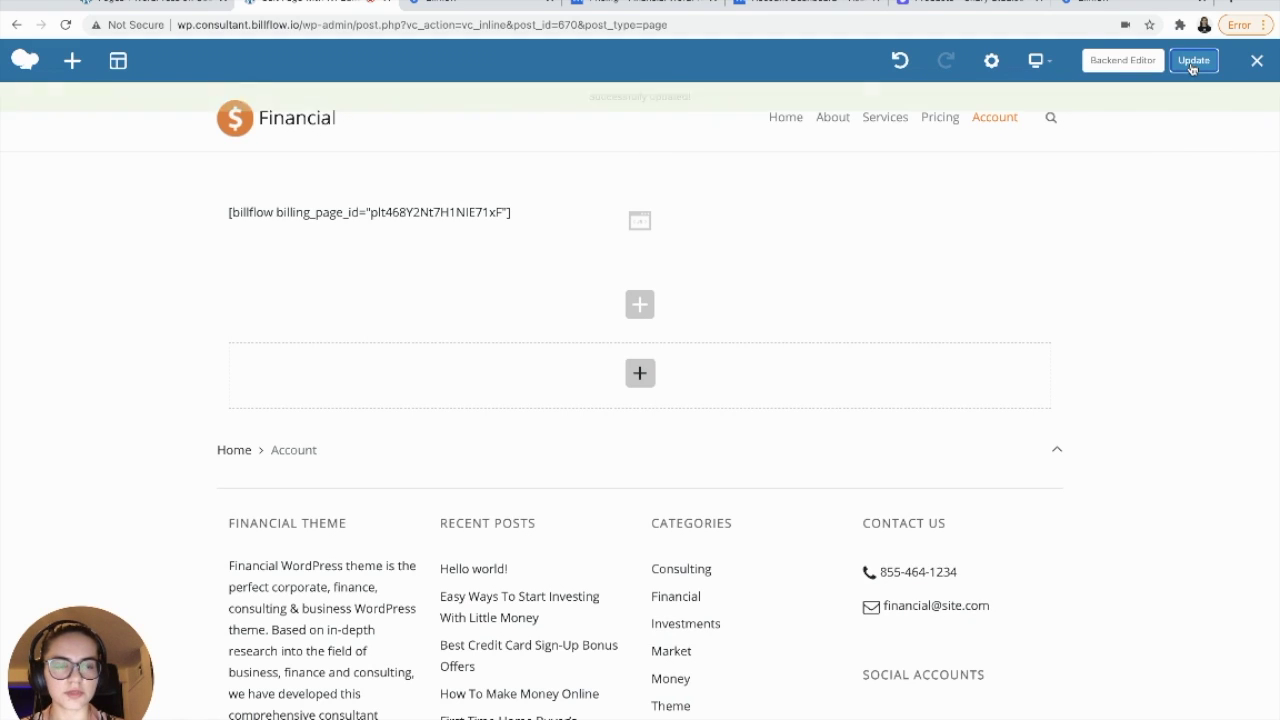
pyautogui.click(1257, 62)
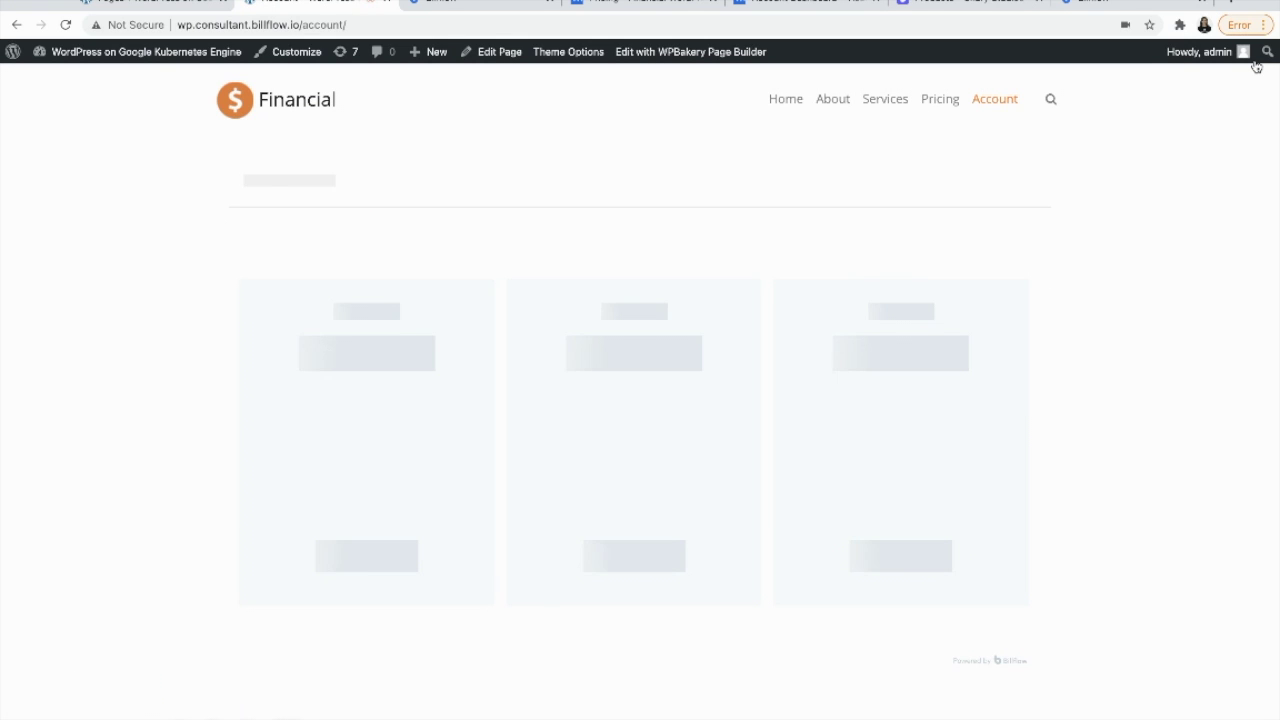
# - Reopen the live Account page in WPBakery Page Builder to reach its billflow shortcode block
pyautogui.scroll(-5, 971, 408)
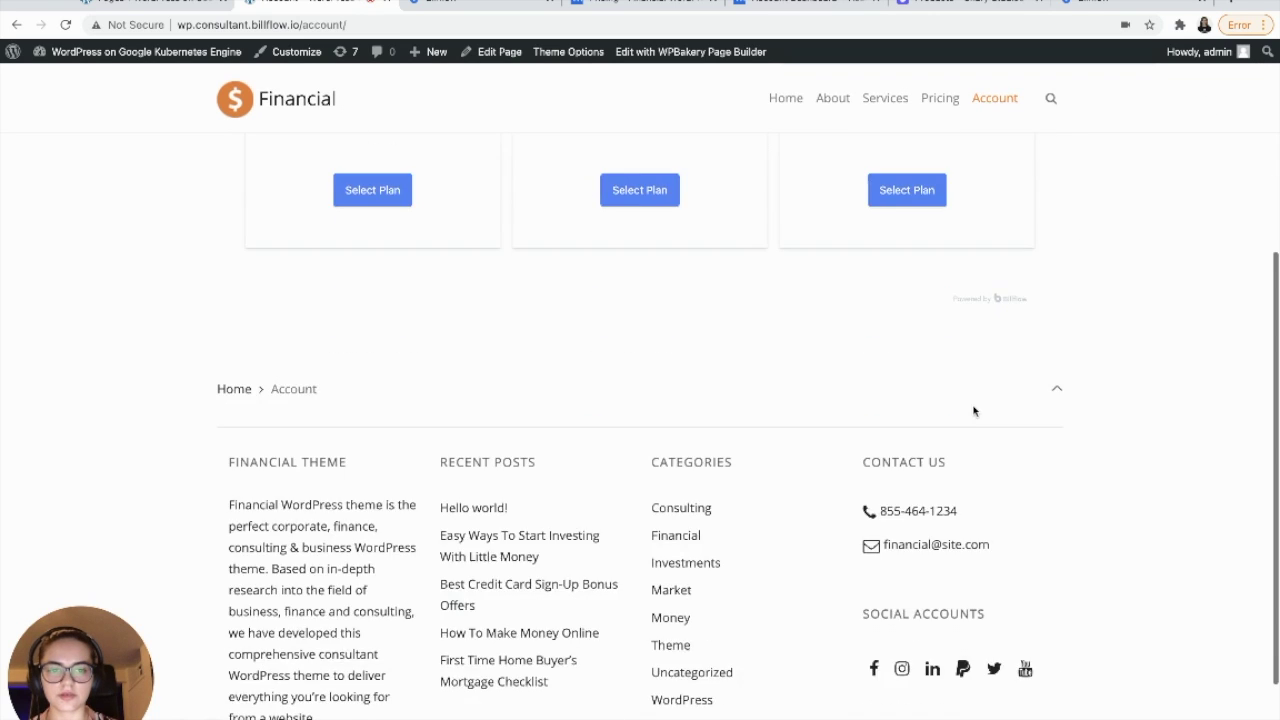
pyautogui.scroll(5, 971, 408)
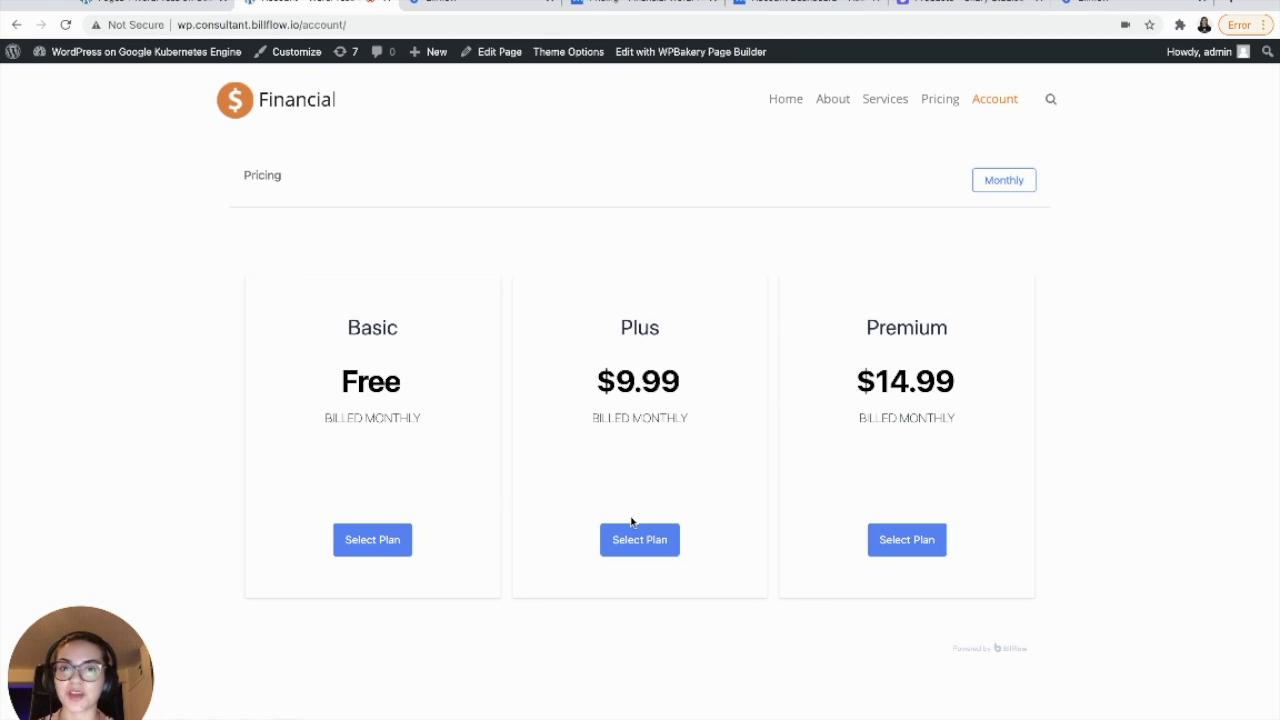
pyautogui.click(686, 60)
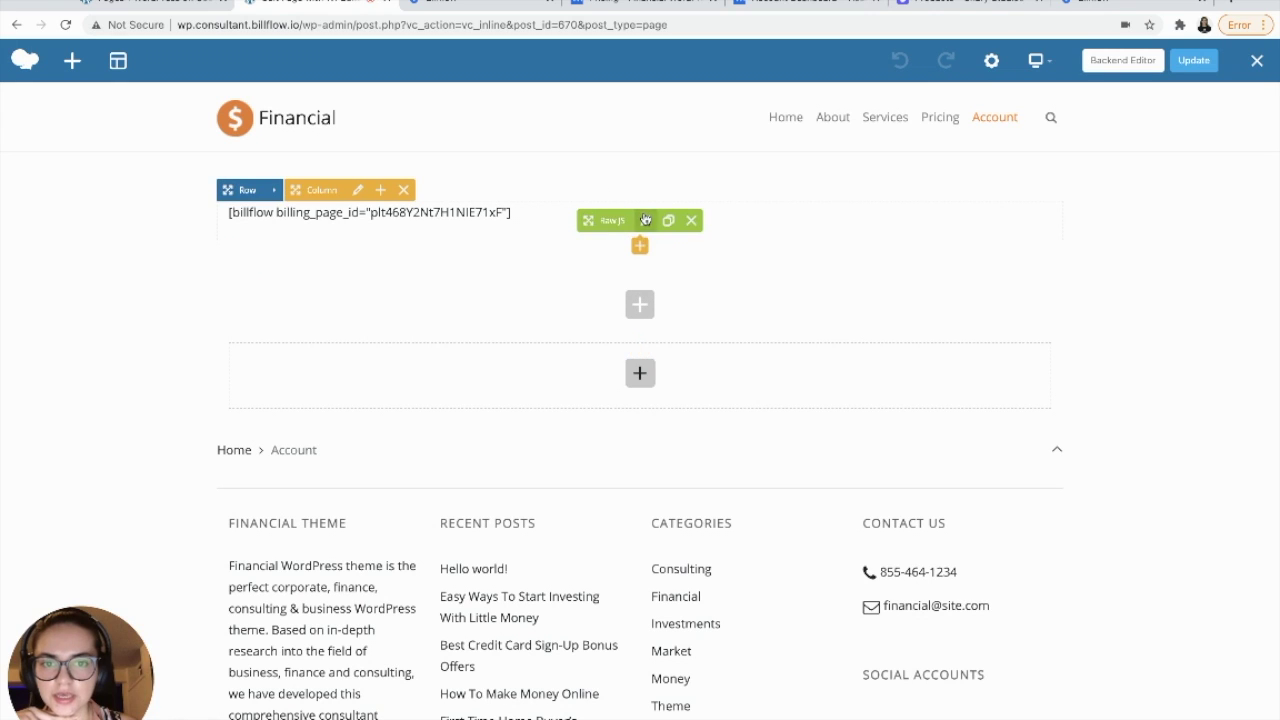
# - Add loggin_in_only="true" to the Raw JS billflow shortcode and save the element
pyautogui.click(645, 220)
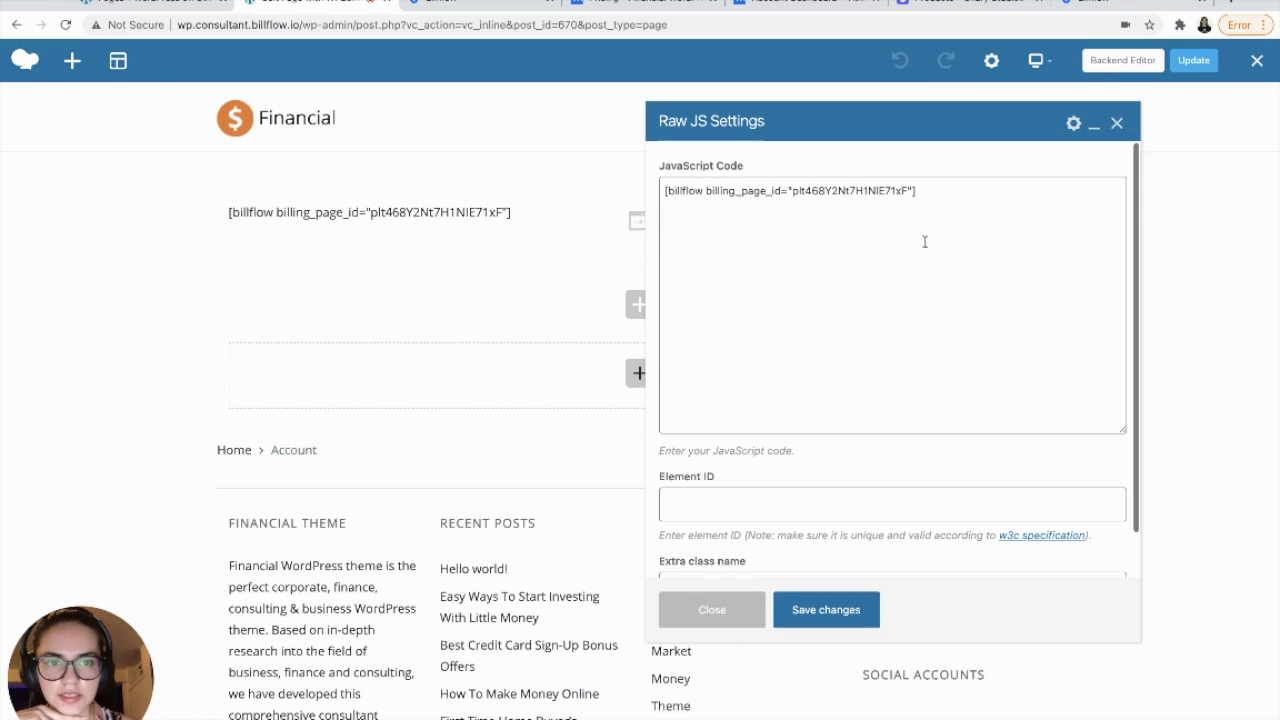
pyautogui.click(923, 263)
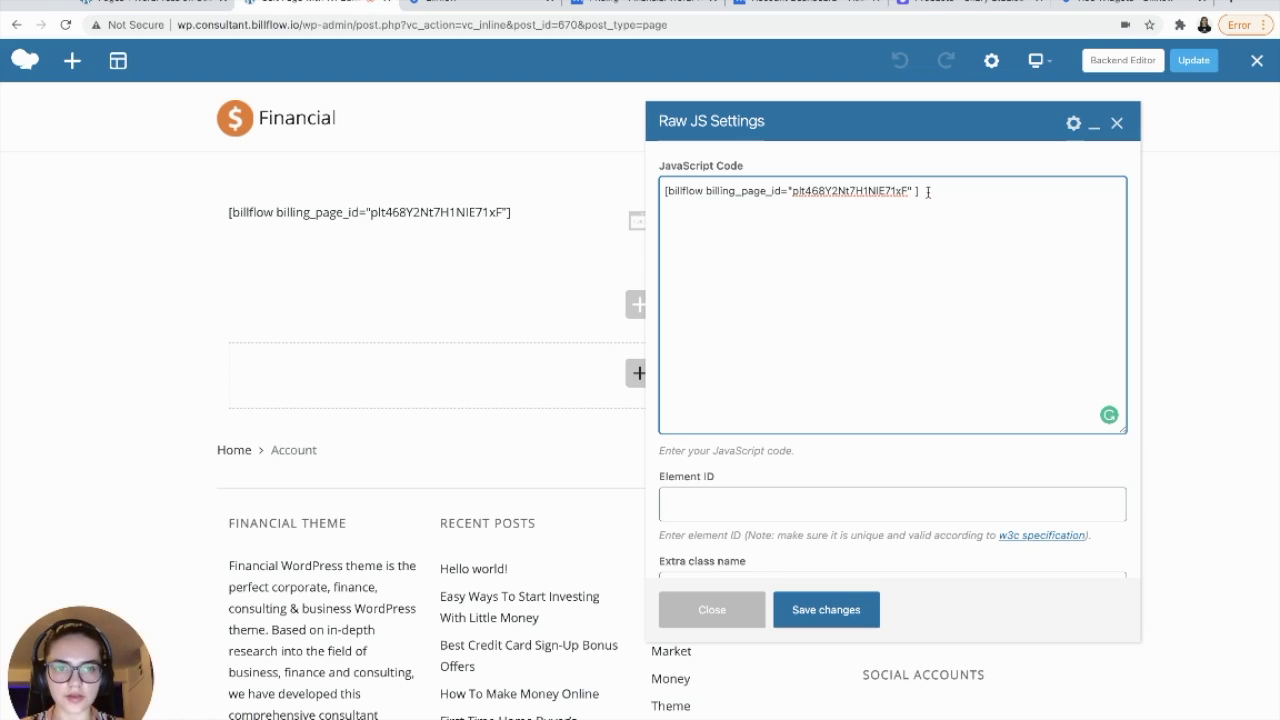
pyautogui.write('login_in_only="true"')
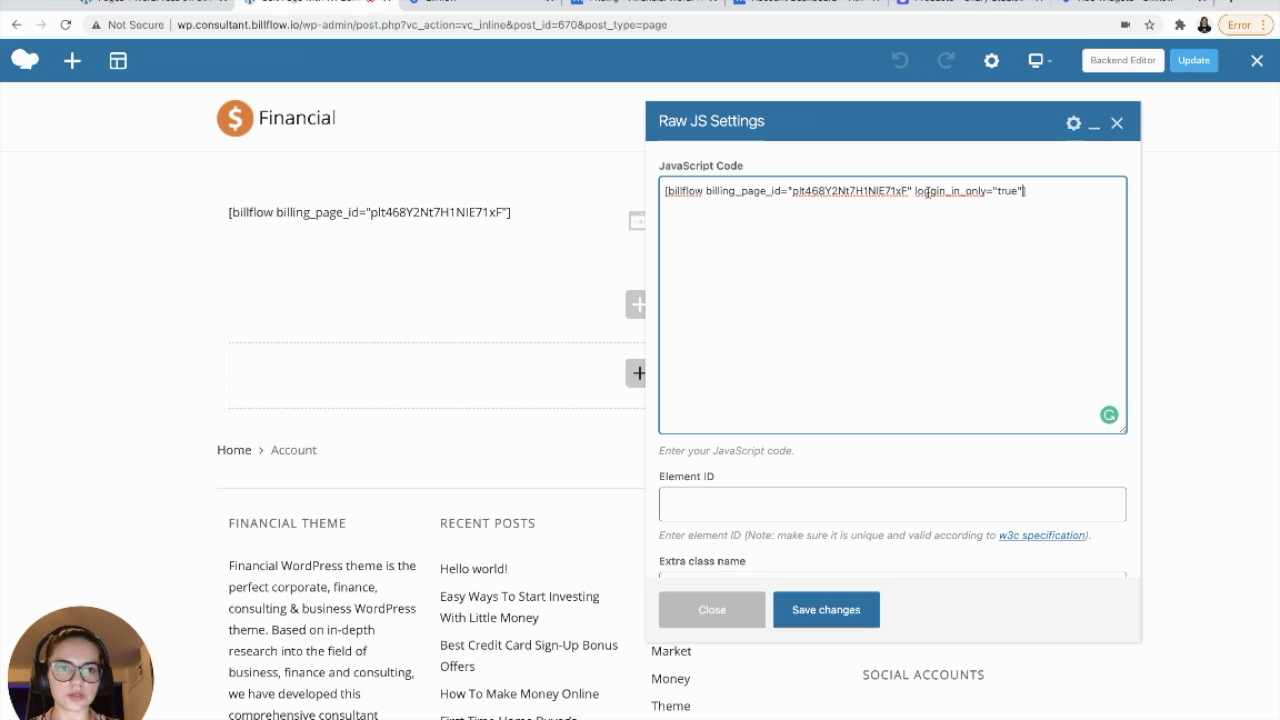
pyautogui.click(927, 192)
pyautogui.write('g')
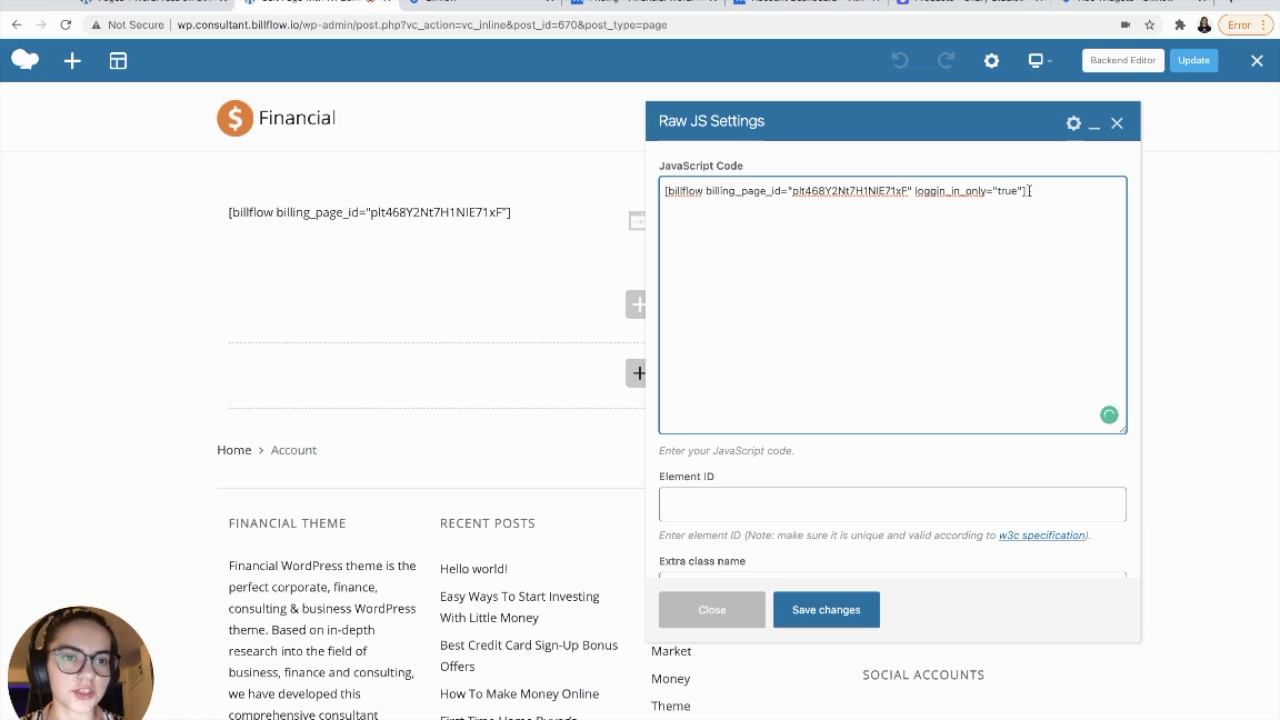
pyautogui.click(848, 611)
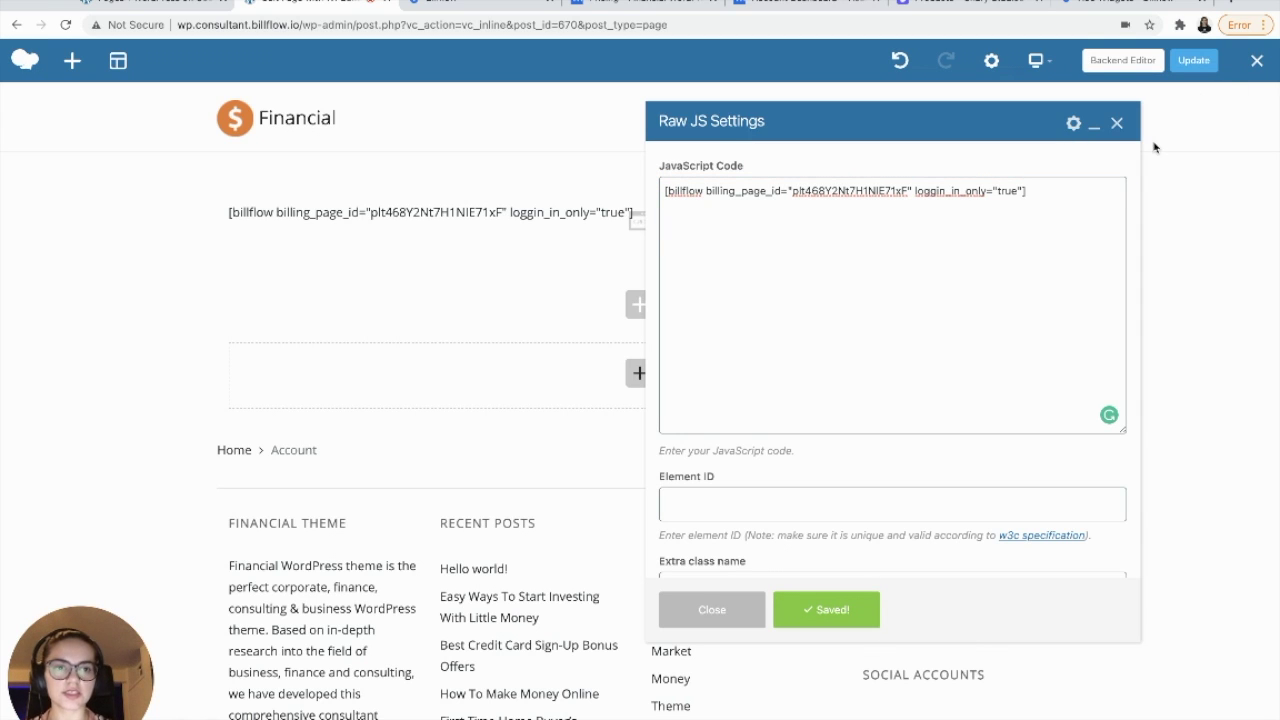
# - Update the Account page and leave the builder for the live site
pyautogui.click(1118, 124)
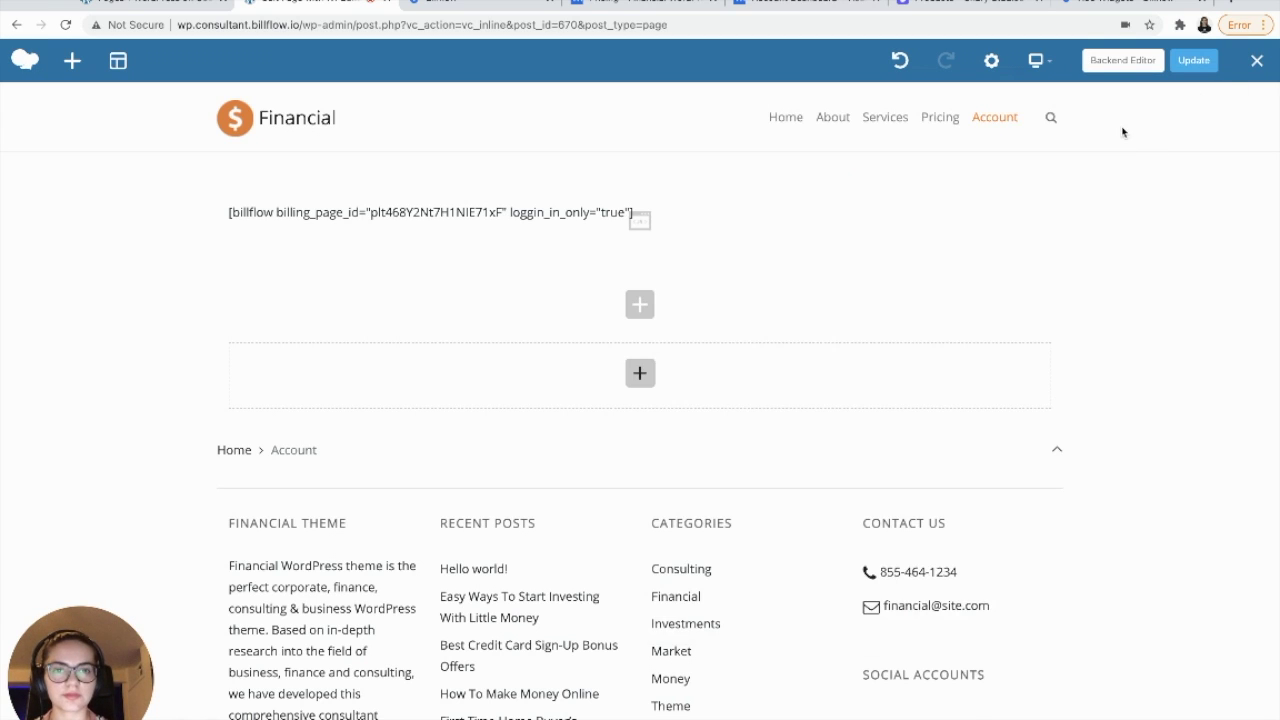
pyautogui.click(1195, 64)
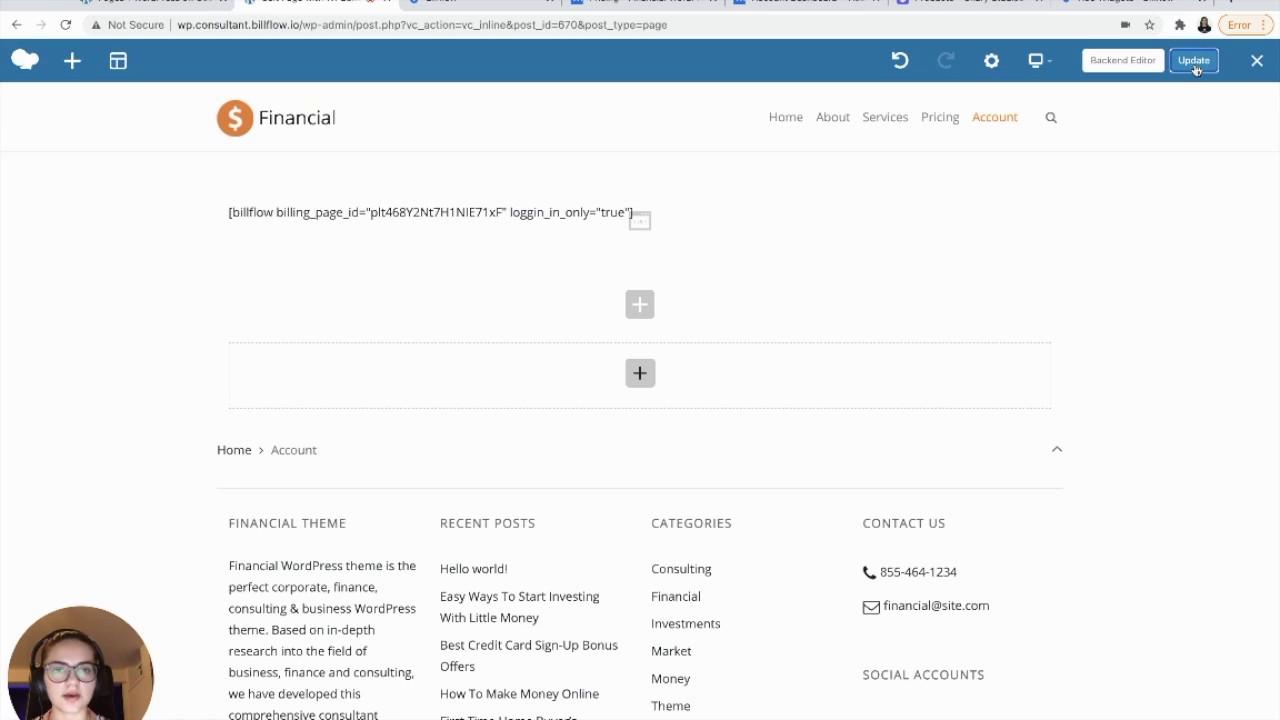
pyautogui.click(1255, 62)
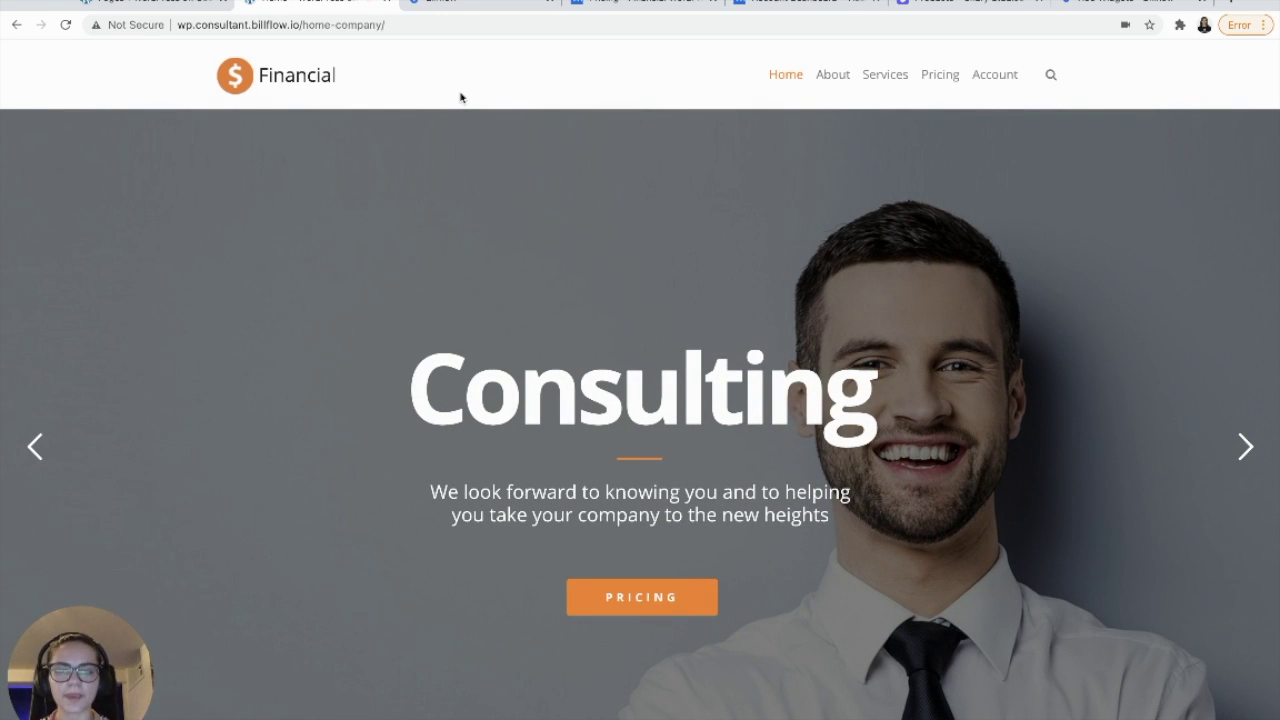
# - Go from the home page hero to the Pricing page's Billflow table with Free, $9.99 and $14.99 plans
pyautogui.scroll(-15, 461, 97)
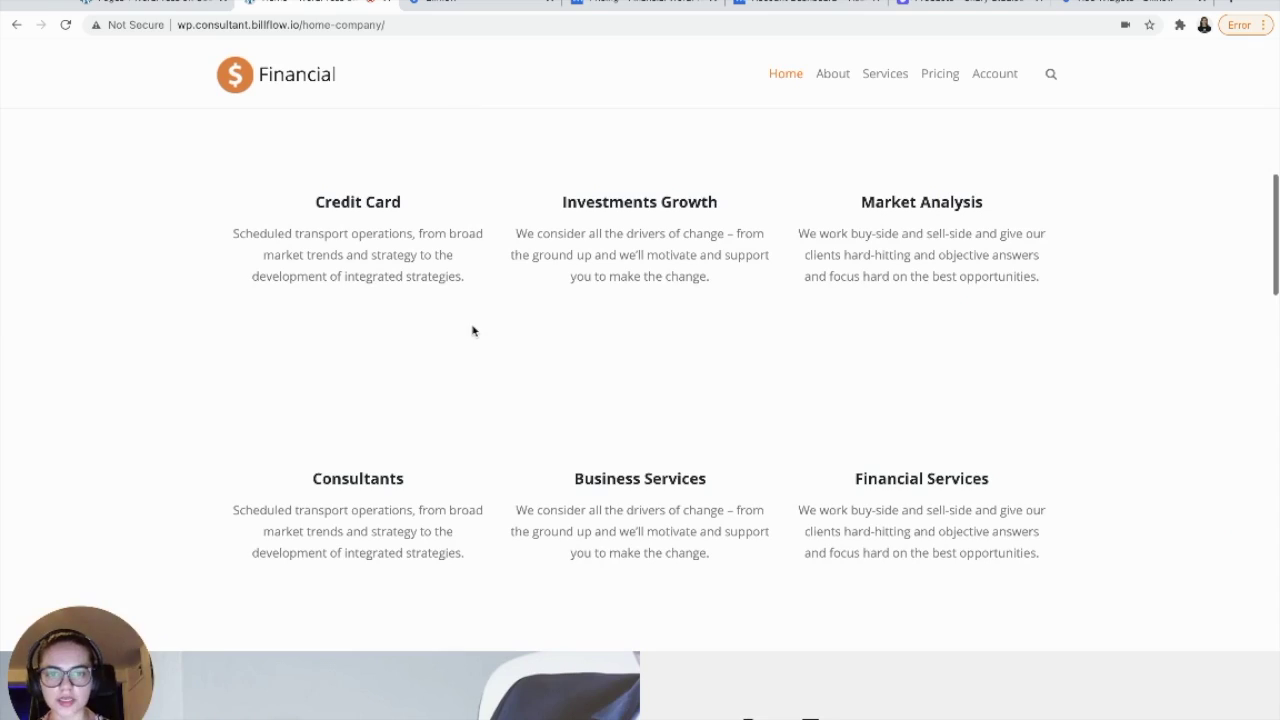
pyautogui.scroll(-6, 474, 331)
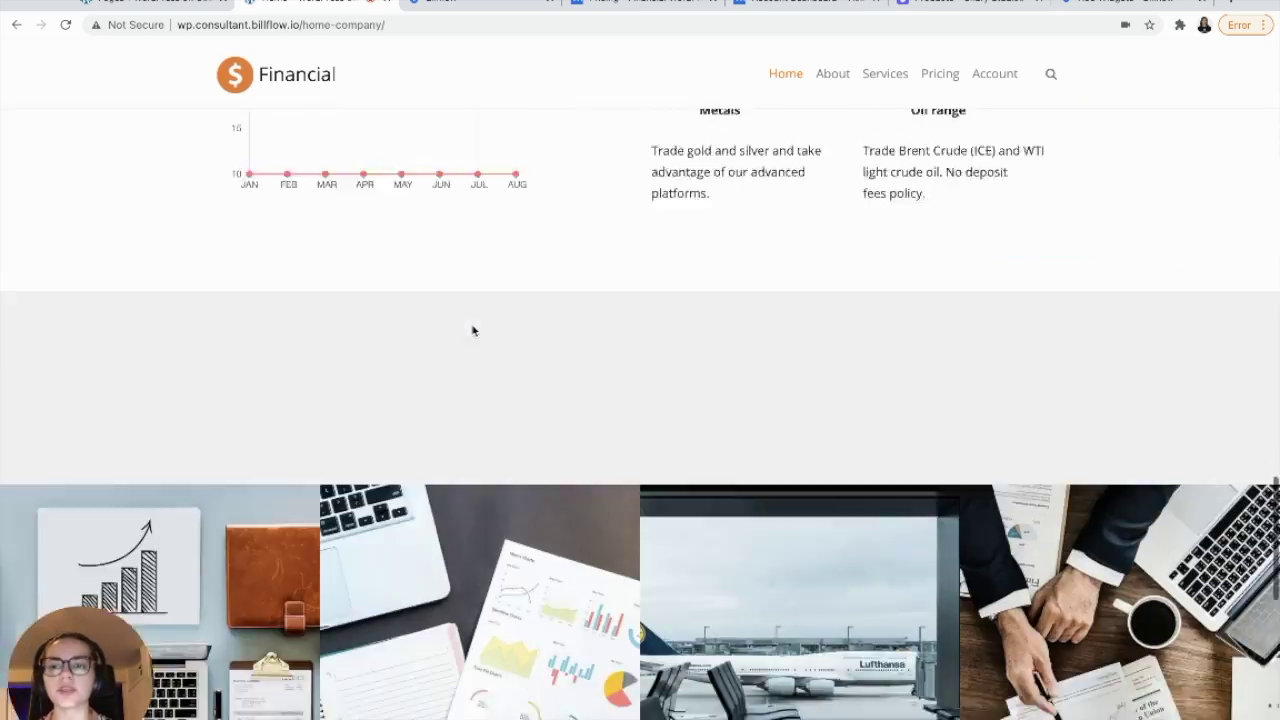
pyautogui.scroll(20, 474, 331)
pyautogui.scroll(-1, 474, 331)
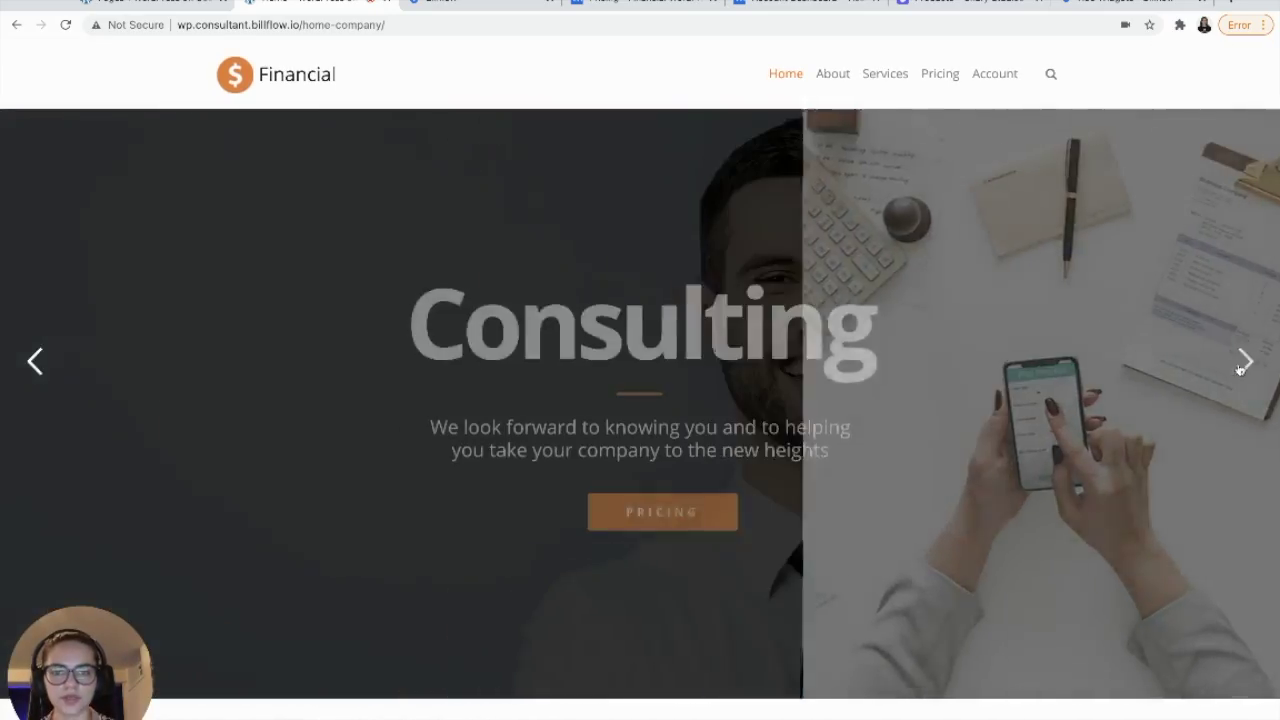
pyautogui.scroll(1, 886, 476)
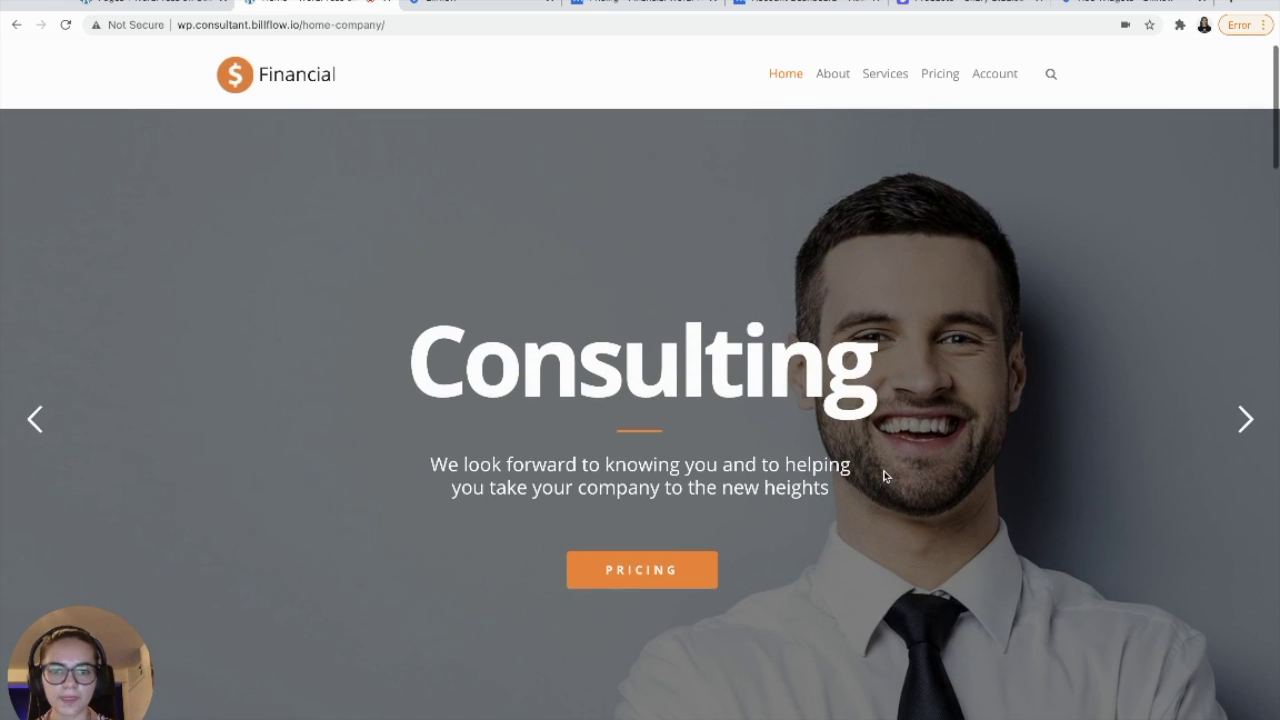
pyautogui.click(651, 571)
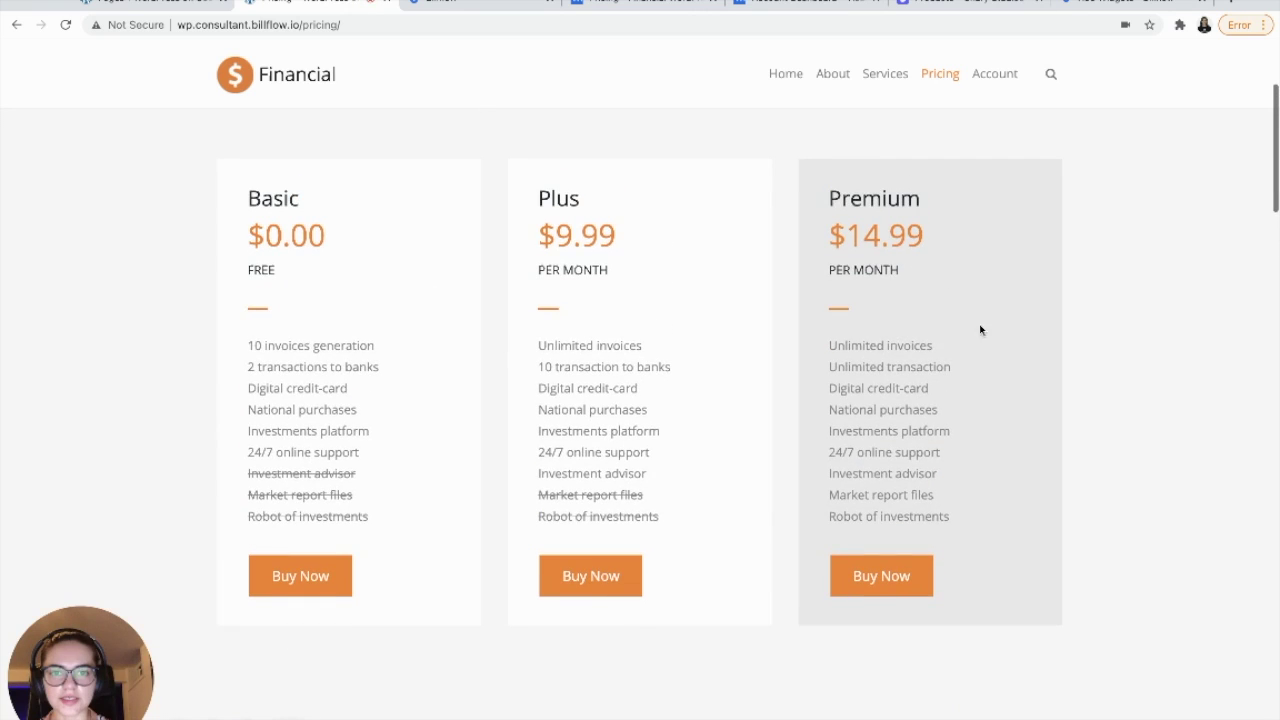
pyautogui.scroll(-8, 979, 329)
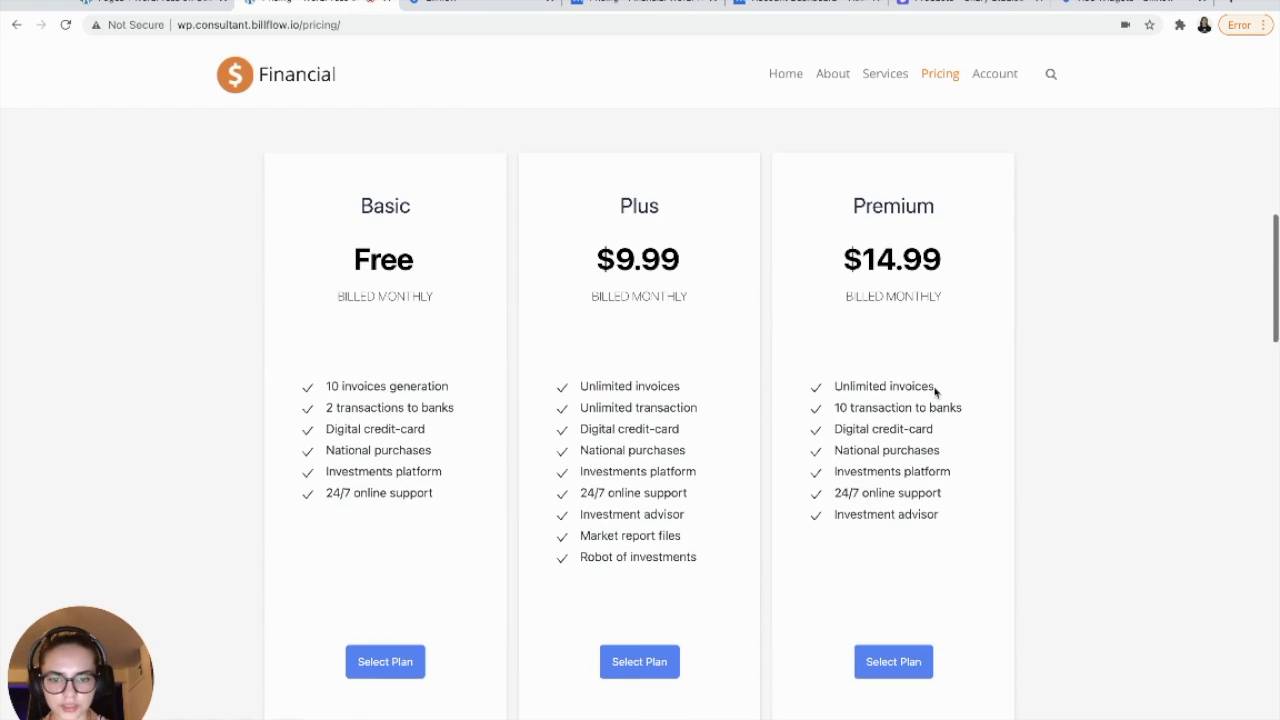
# - Sign up for the Plus plan with an e-mail, password, name and the copied test card number
pyautogui.click(653, 667)
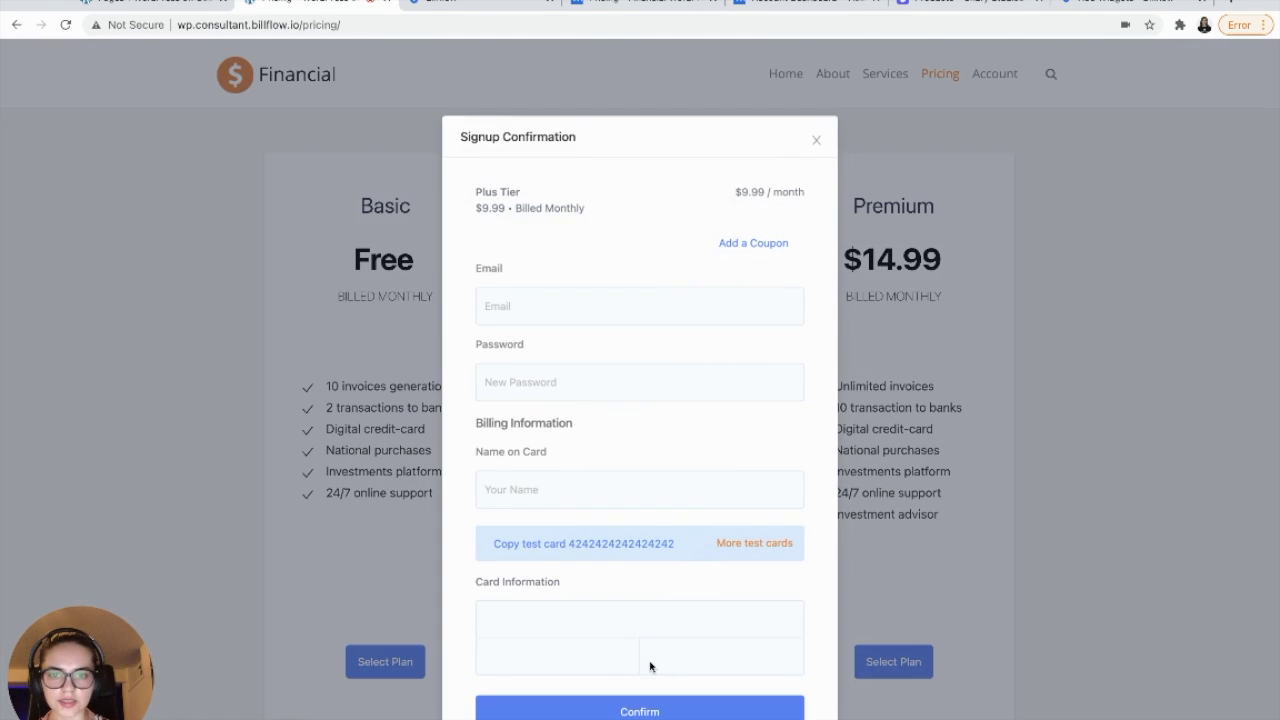
pyautogui.click(564, 298)
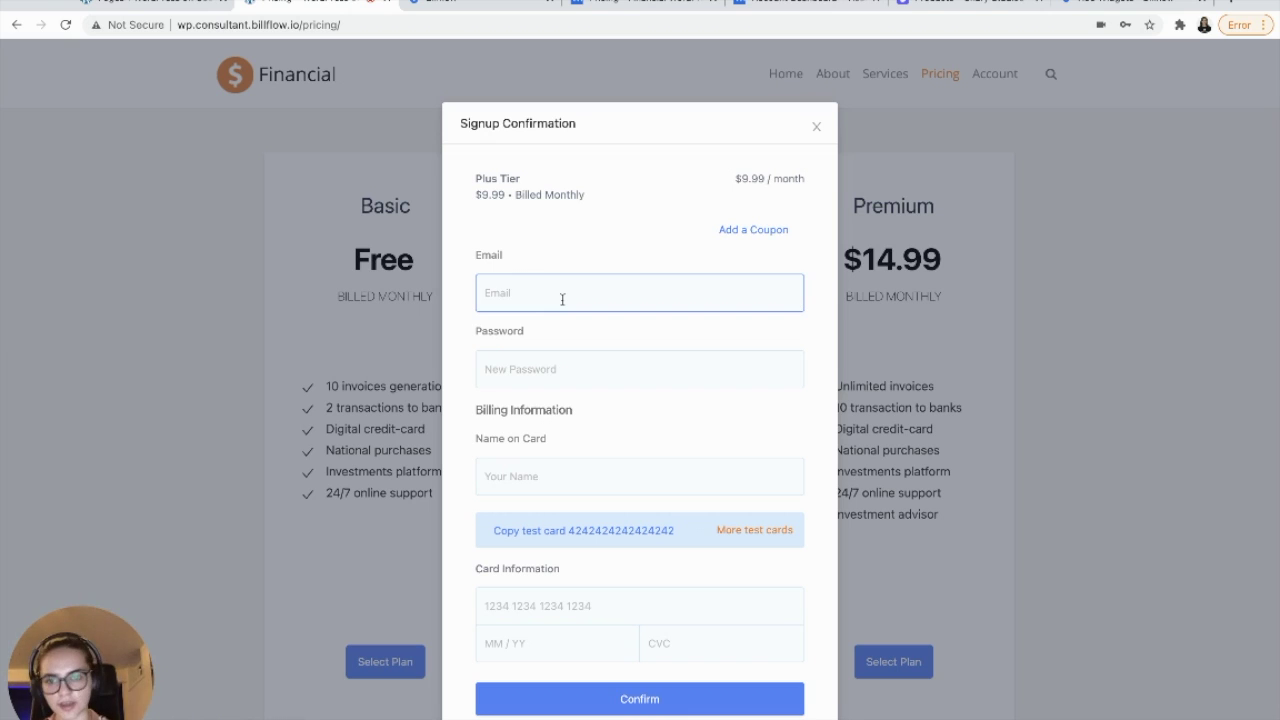
pyautogui.write('email@email.com')
pyautogui.click(563, 366)
pyautogui.write('123')
pyautogui.click(550, 477)
pyautogui.write('email')
pyautogui.click(583, 530)
pyautogui.click(534, 606)
pyautogui.hotkey('ctrl', 'v')
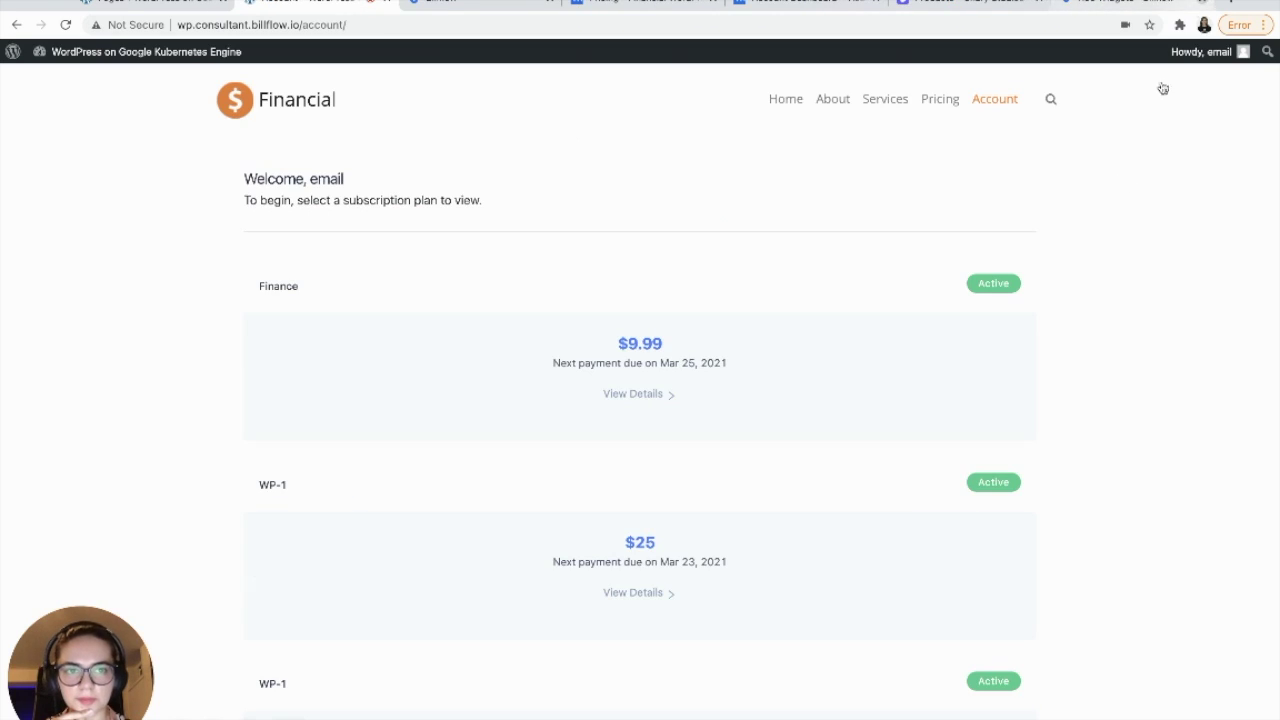
# - Open the Finance subscription details: $9.99 monthly, next payment March 25, 2021
pyautogui.scroll(-5, 1082, 307)
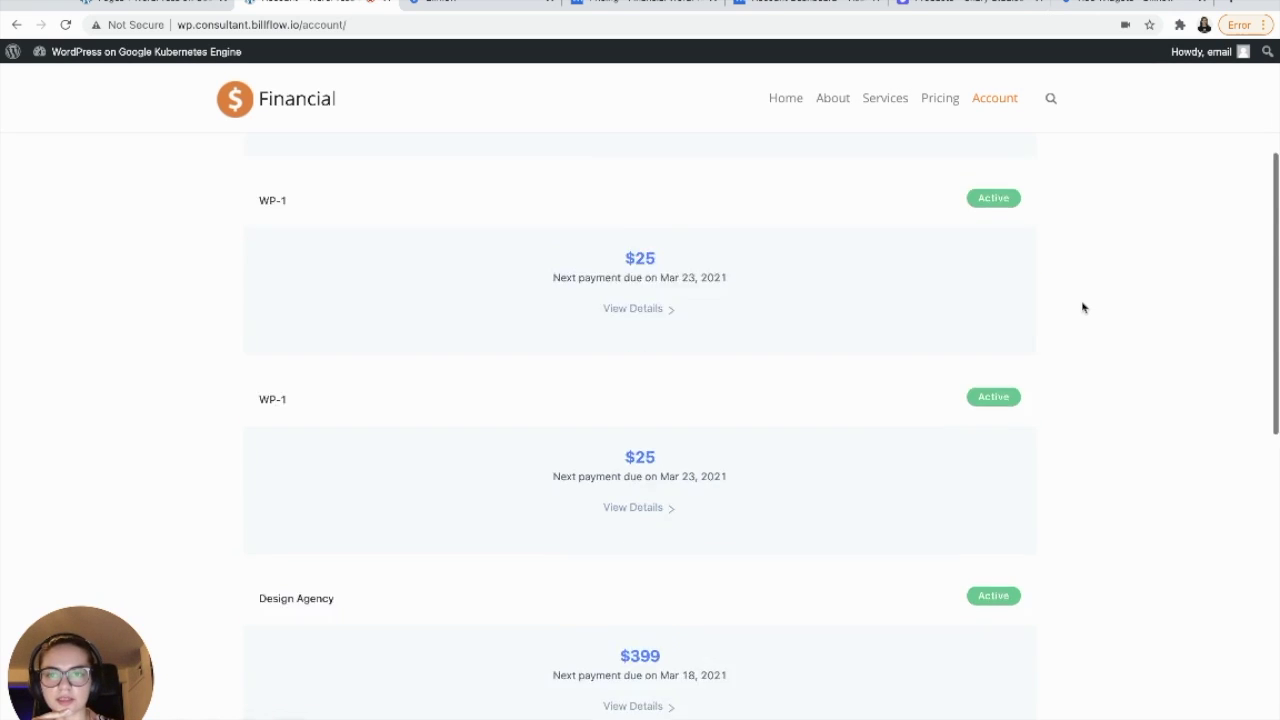
pyautogui.scroll(5, 1082, 307)
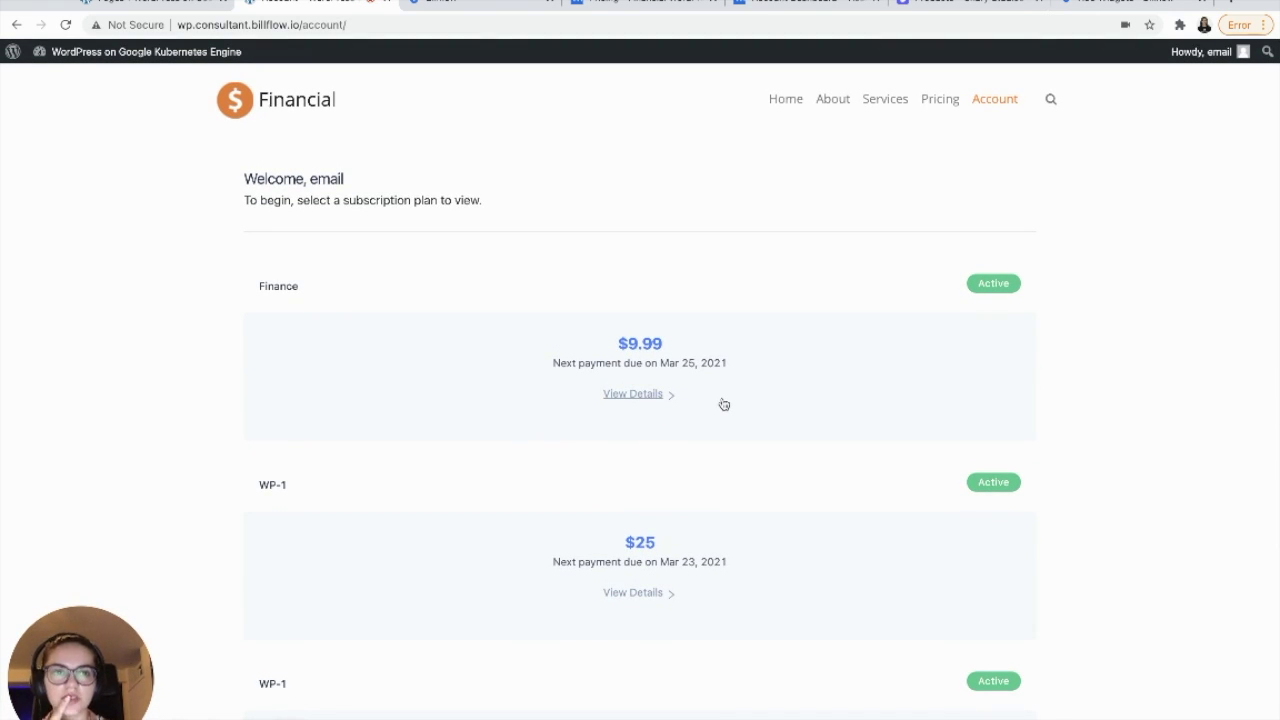
pyautogui.scroll(-10, 724, 404)
pyautogui.scroll(10, 723, 403)
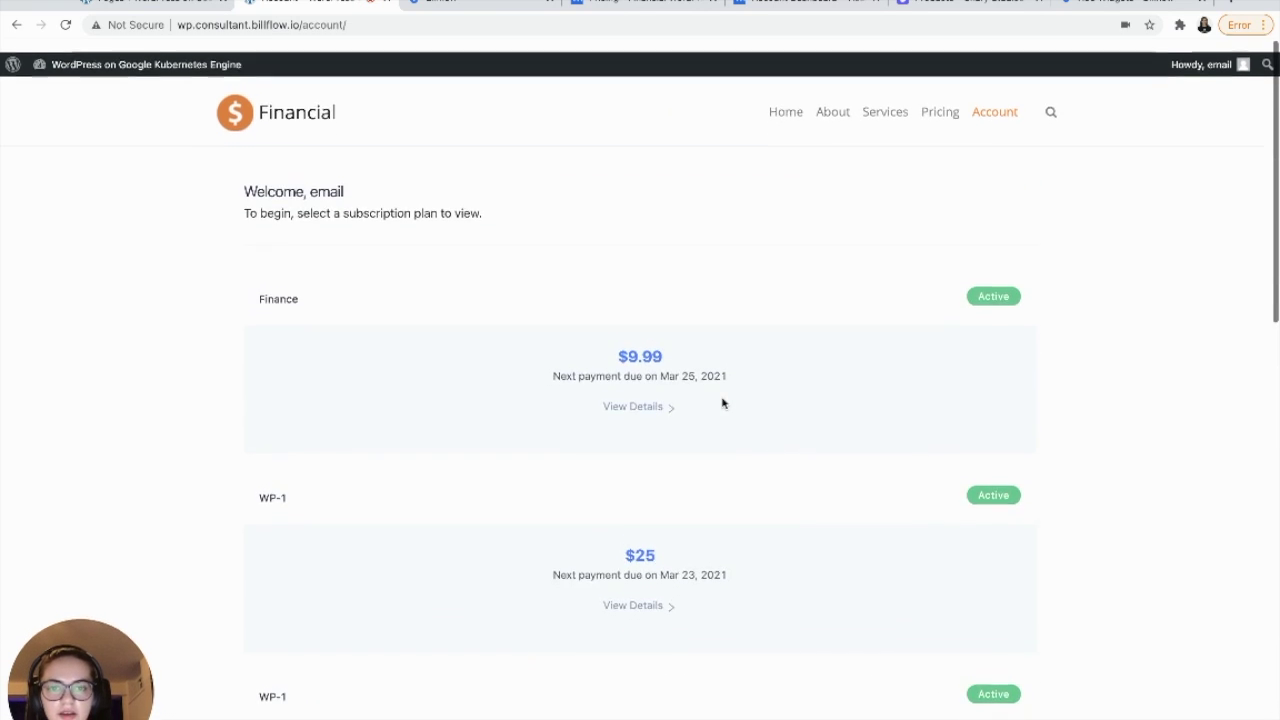
pyautogui.click(656, 397)
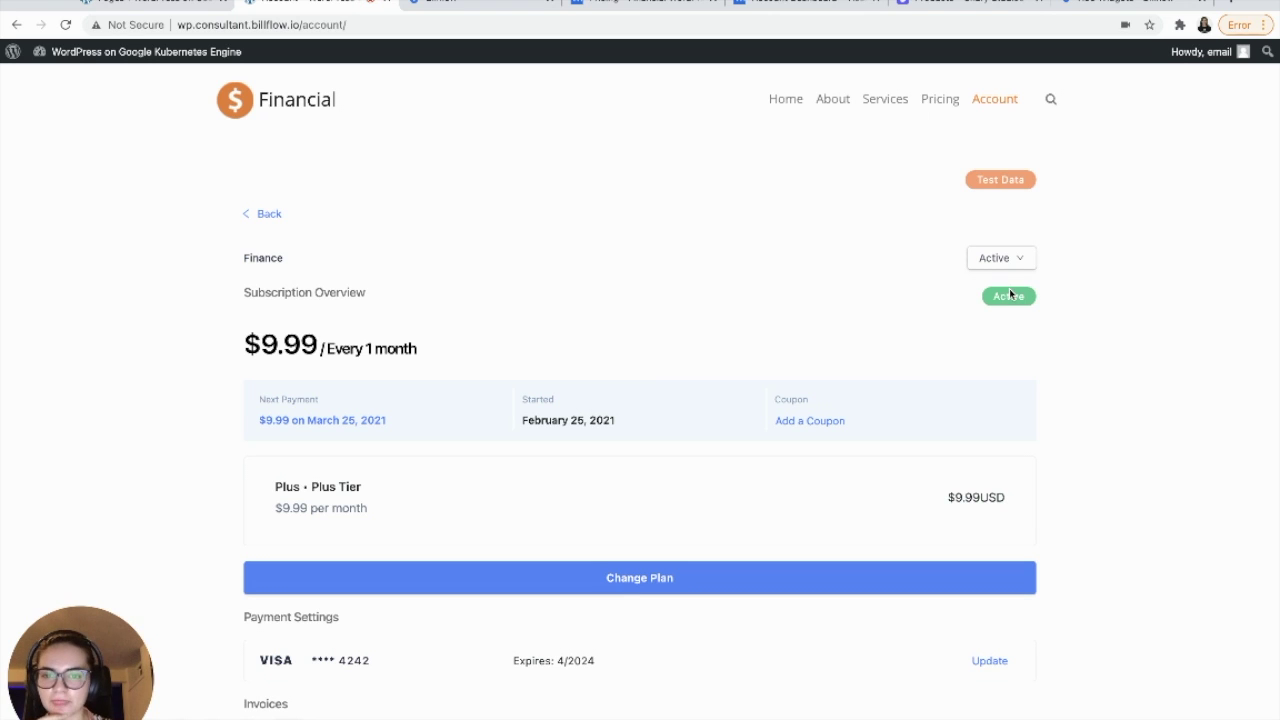
# - Go back to the subscriptions list and reopen the Finance subscription's details
pyautogui.click(267, 216)
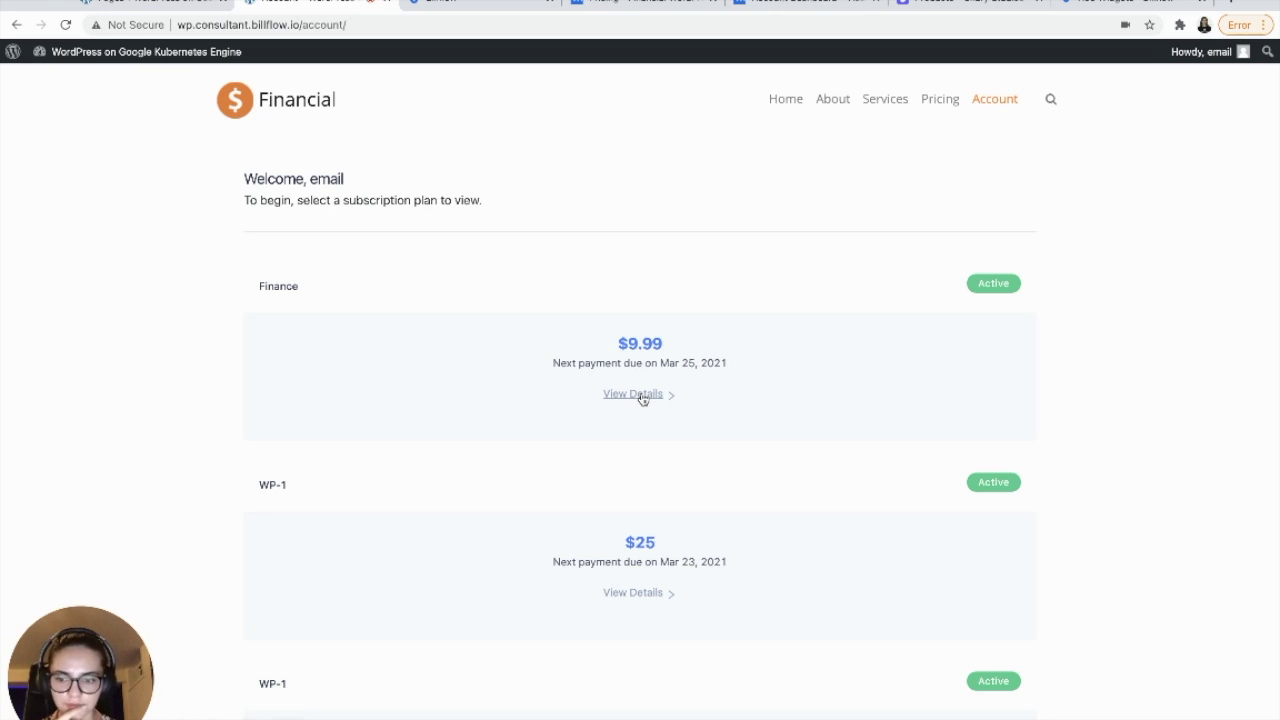
pyautogui.click(640, 395)
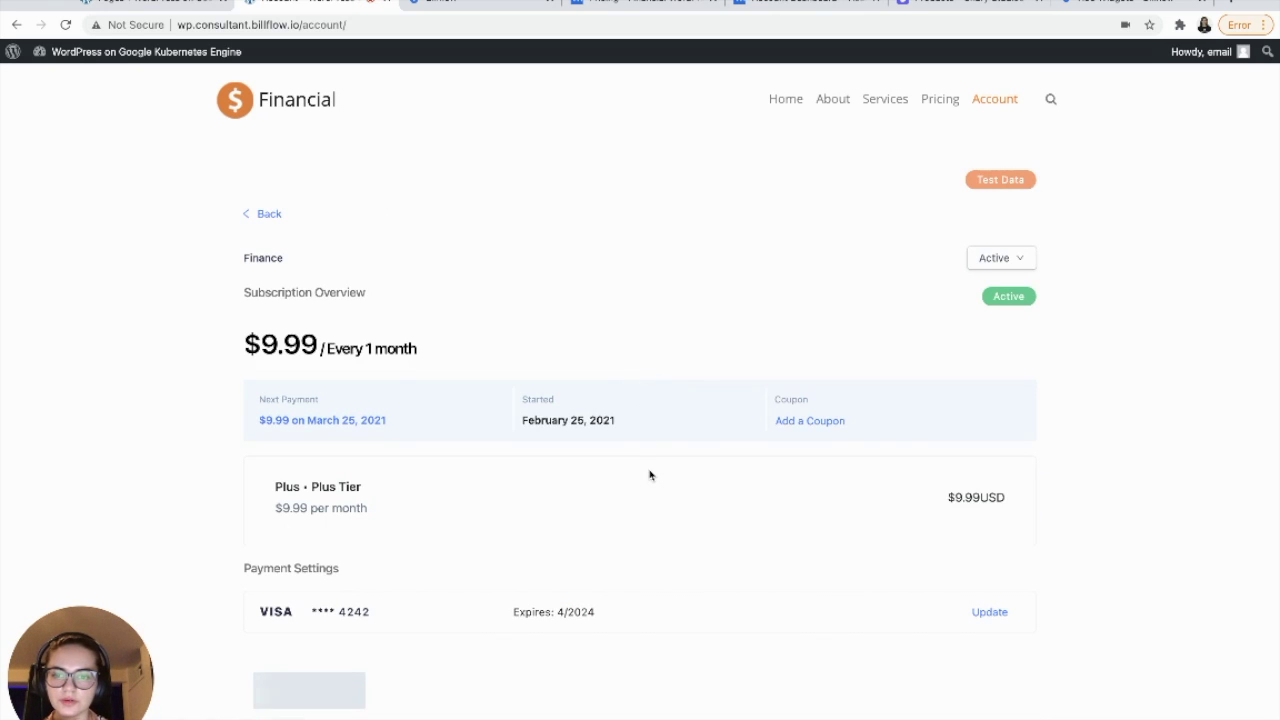
pyautogui.scroll(-5, 649, 475)
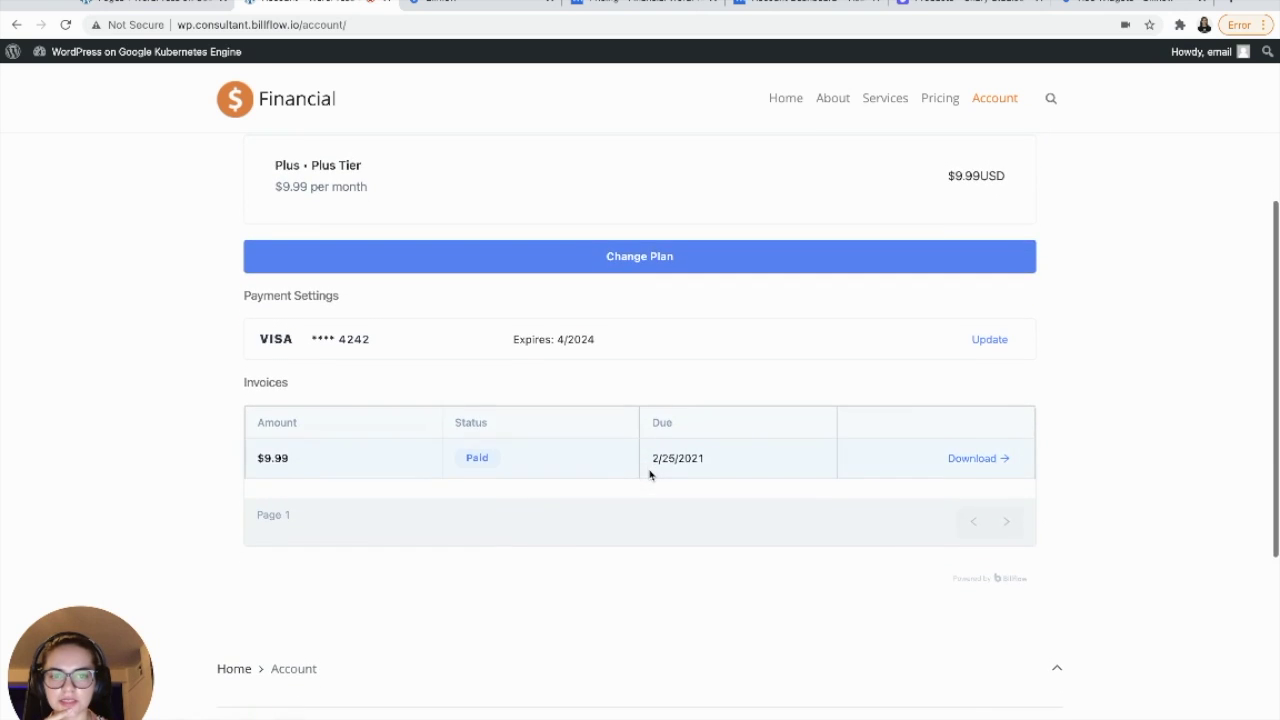
pyautogui.scroll(6, 649, 475)
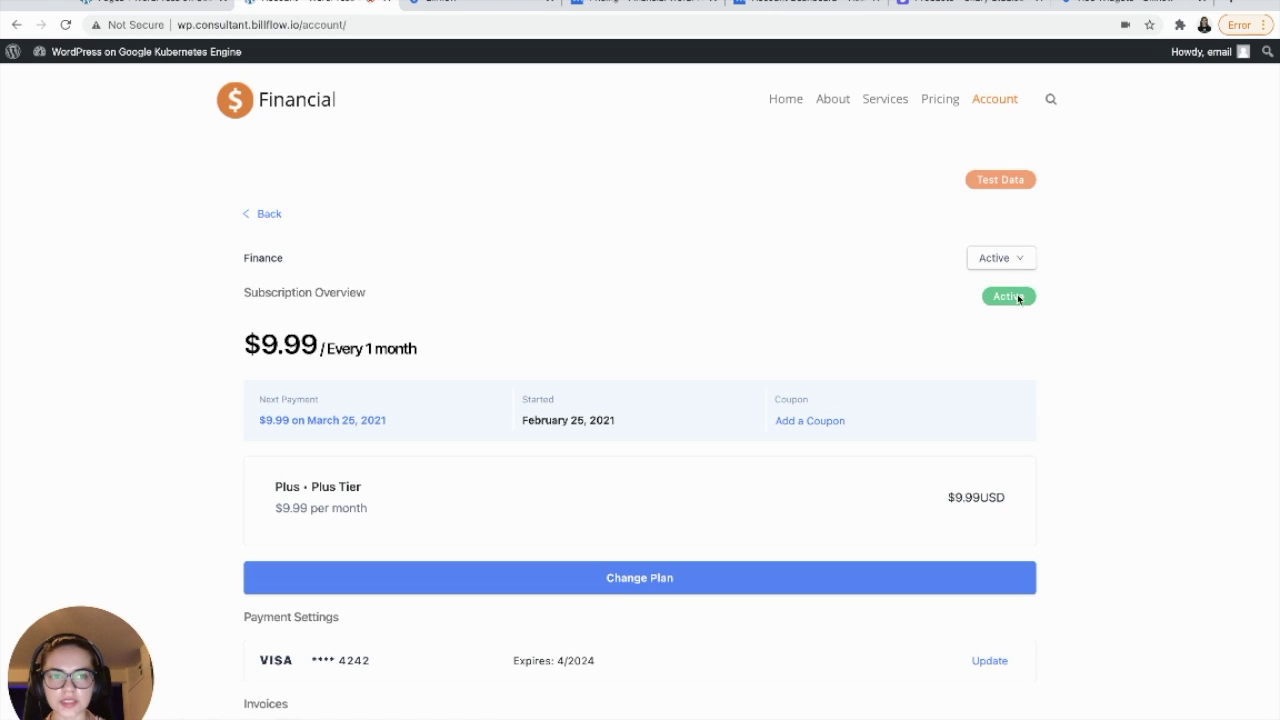
# - Cancel the Finance subscription with the reason "Can't afford it" and view its cancelled details
pyautogui.click(1019, 261)
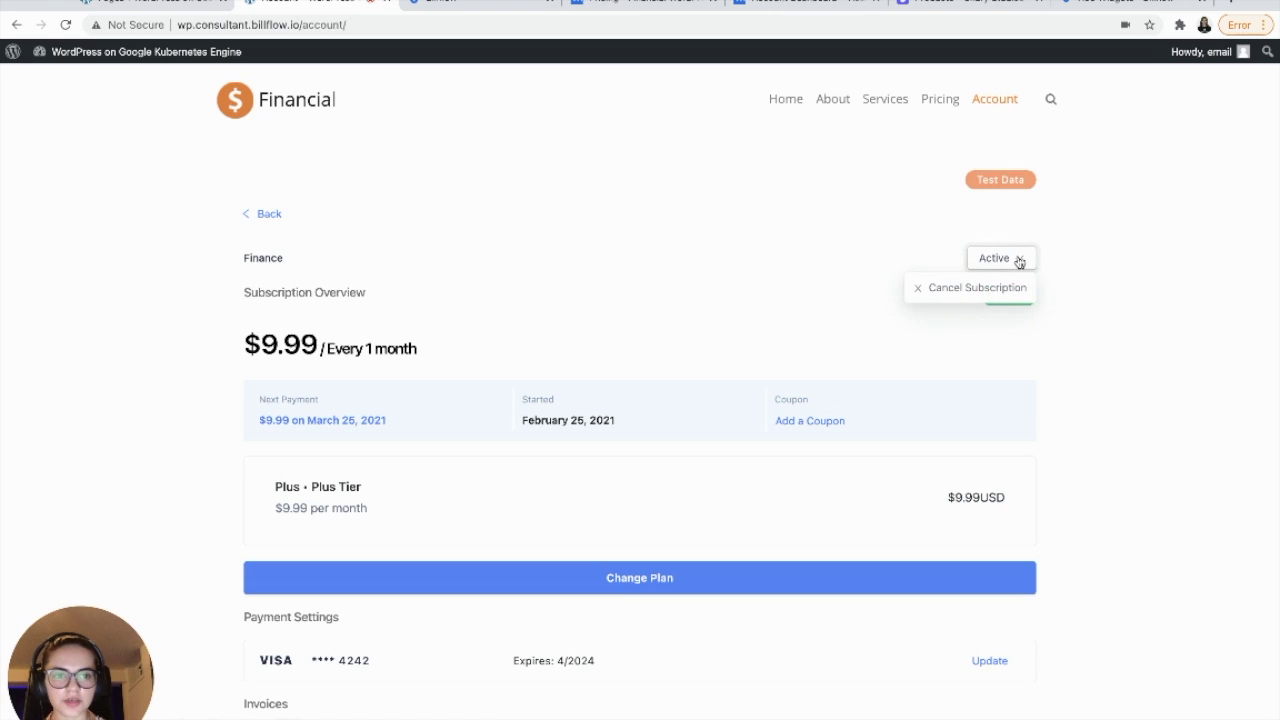
pyautogui.click(950, 290)
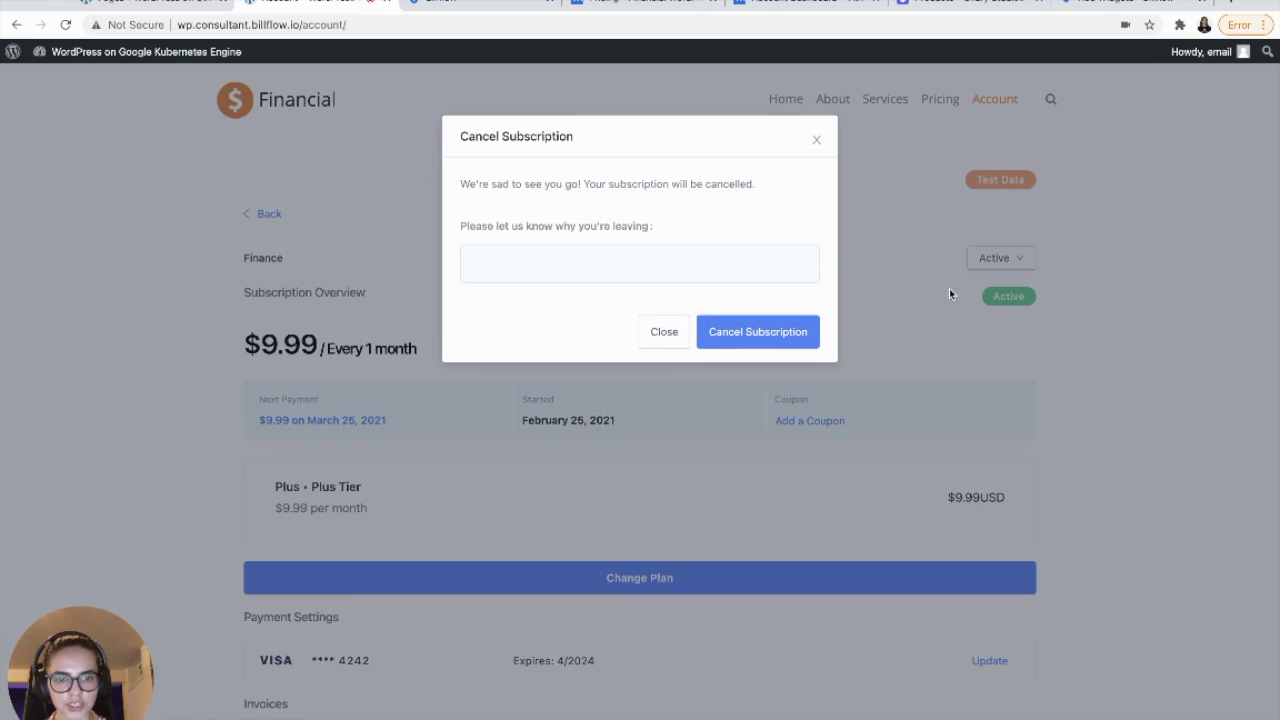
pyautogui.click(663, 254)
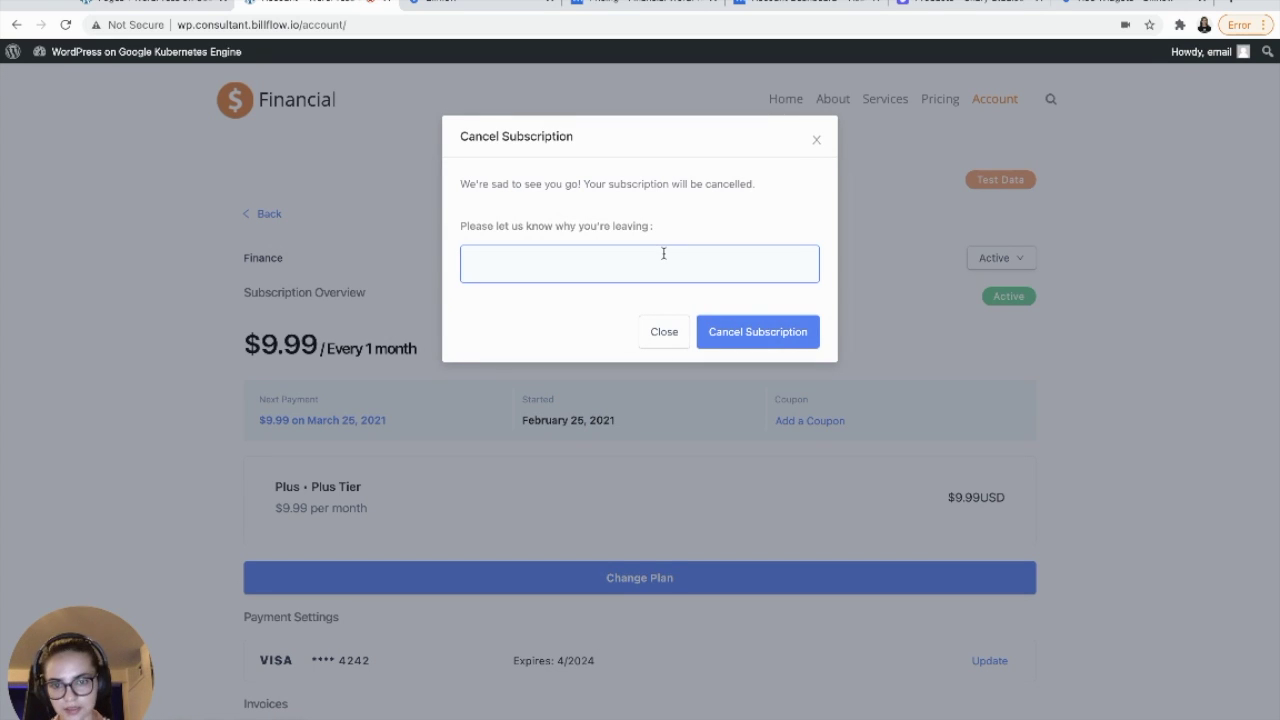
pyautogui.click(663, 254)
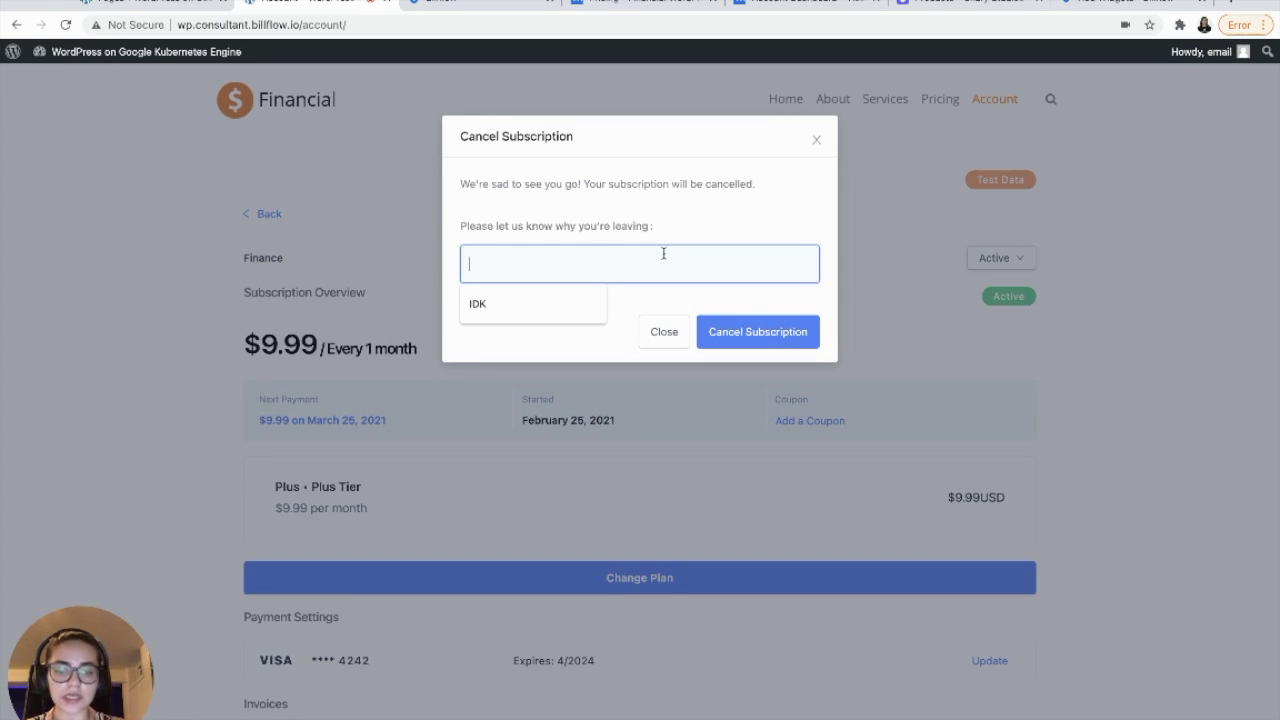
pyautogui.write("Can't a")
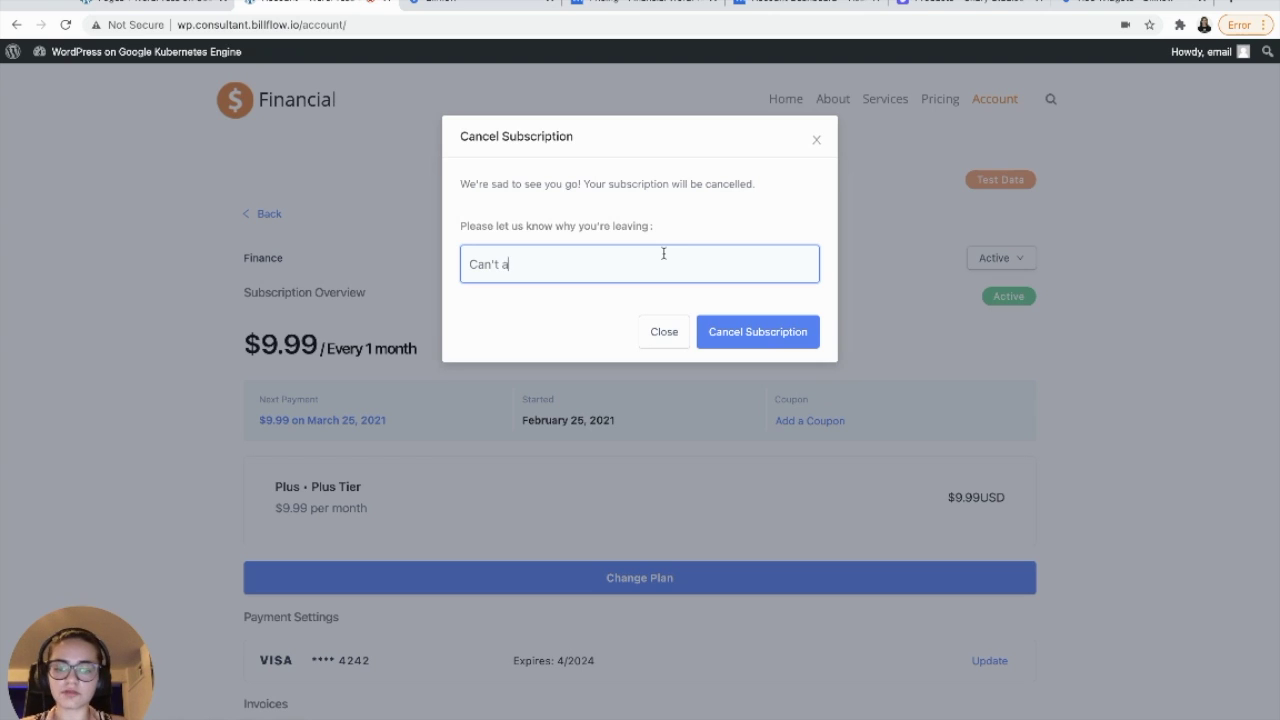
pyautogui.write('fford it')
pyautogui.click(765, 331)
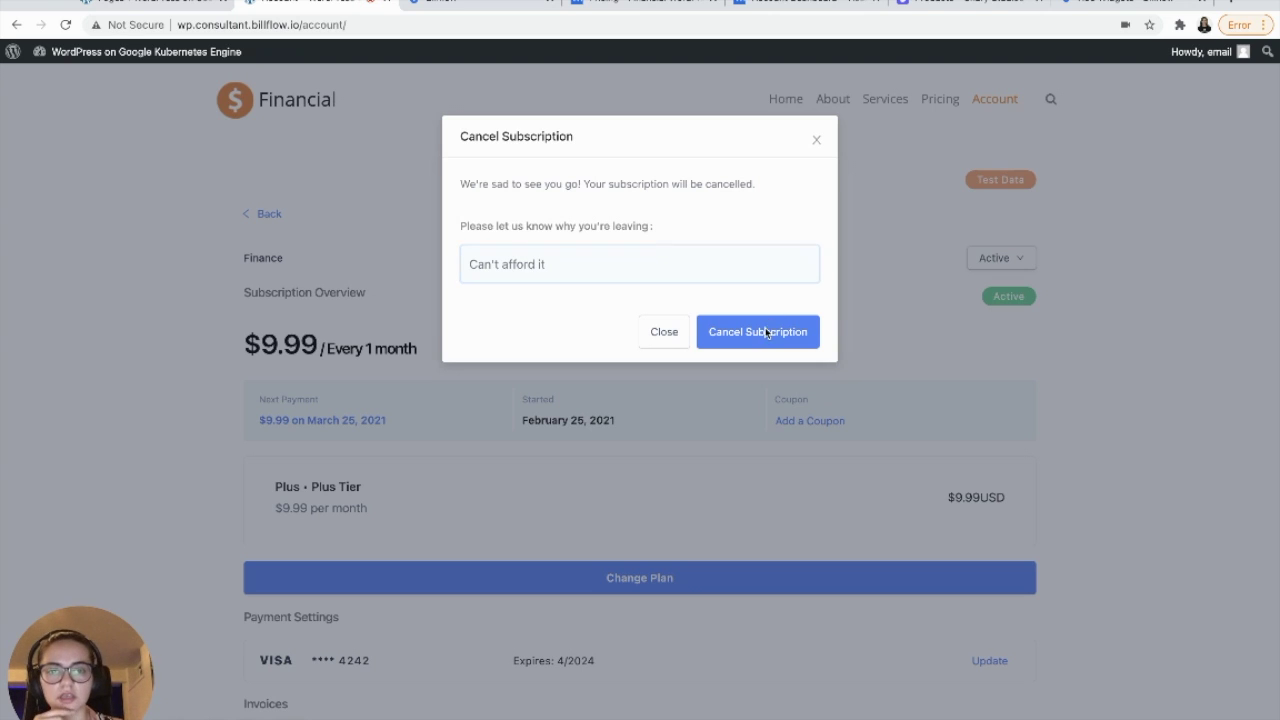
pyautogui.click(765, 331)
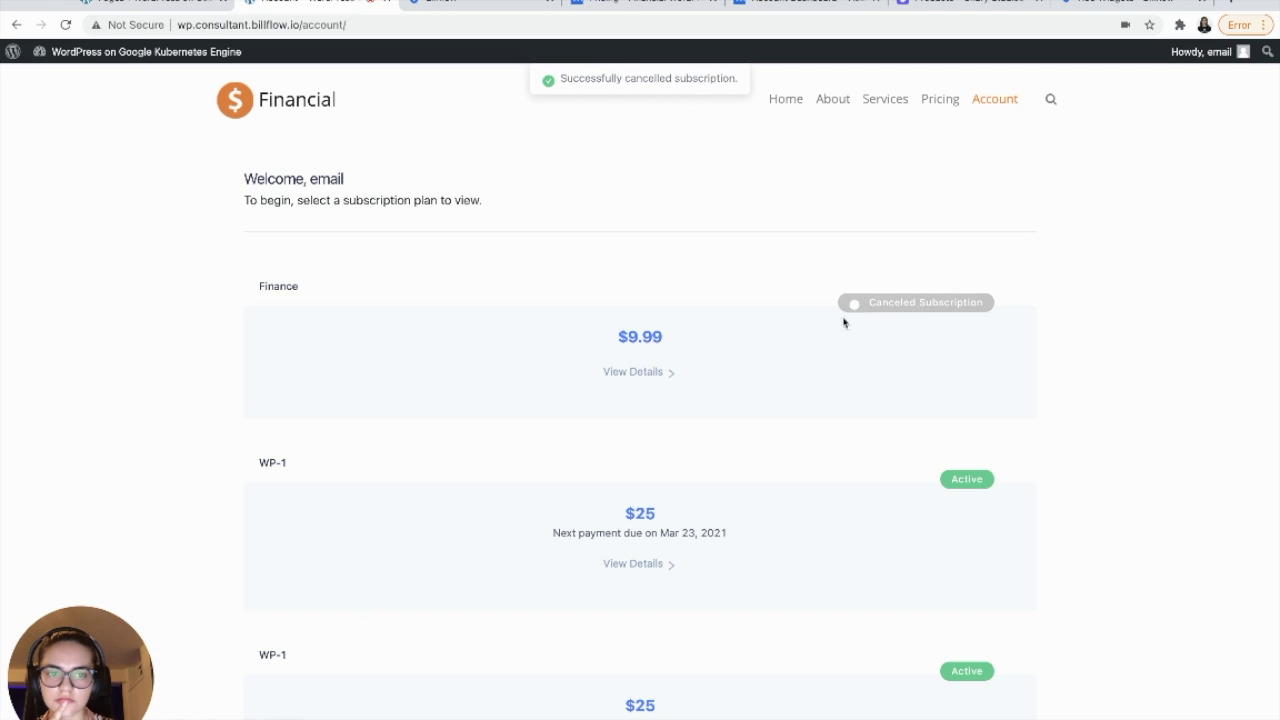
pyautogui.click(634, 371)
# - Resubscribe to the $9.99 Finance plan without applying a coupon
pyautogui.scroll(-2, 634, 378)
pyautogui.scroll(-1, 634, 378)
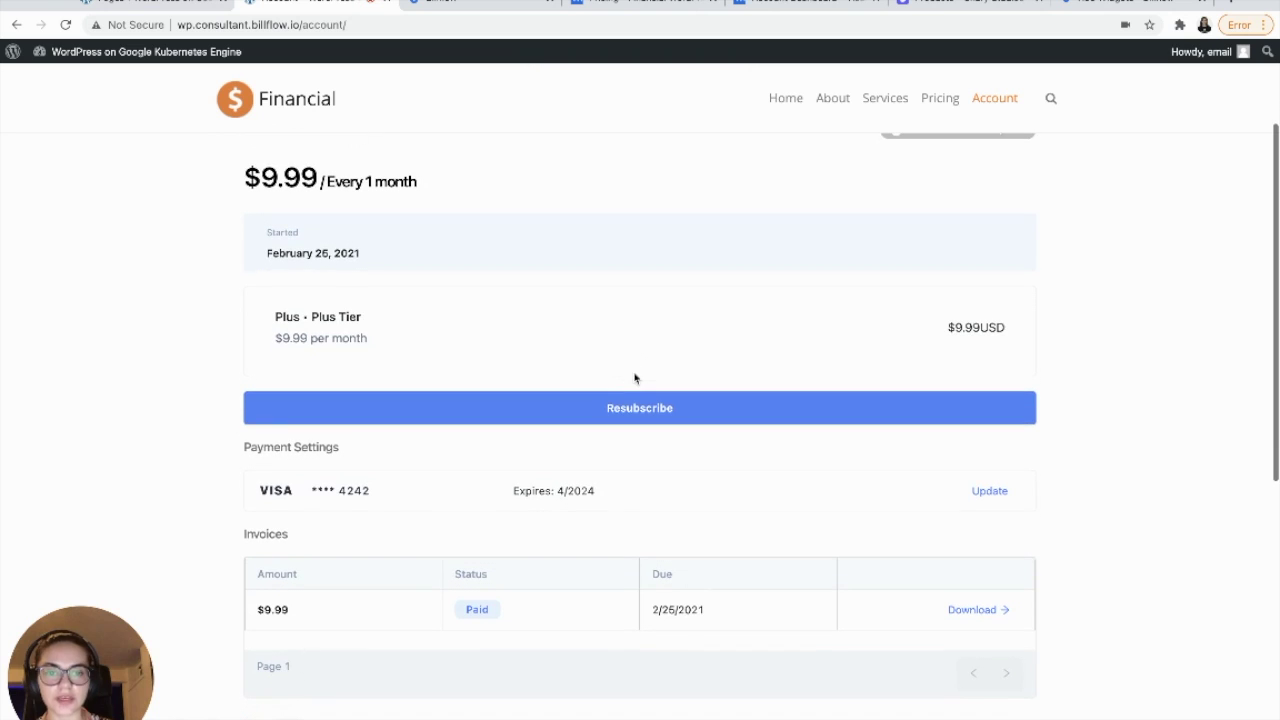
pyautogui.click(657, 421)
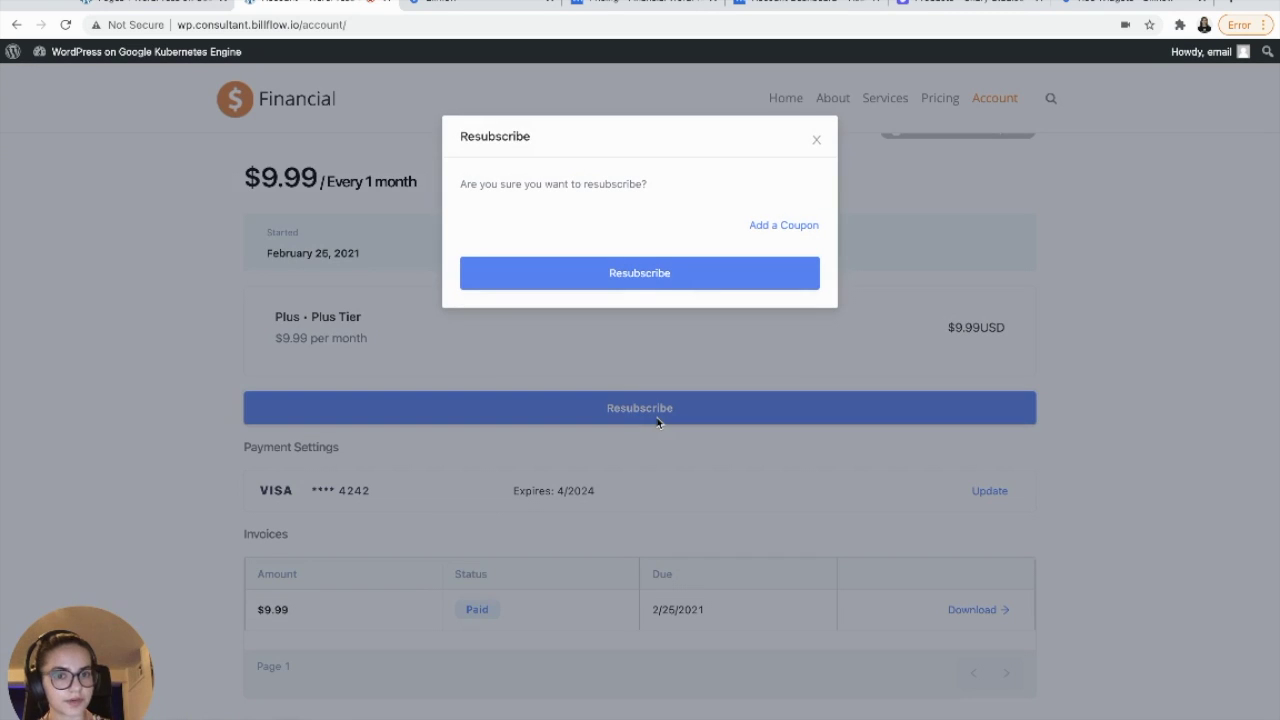
pyautogui.click(768, 224)
pyautogui.click(701, 284)
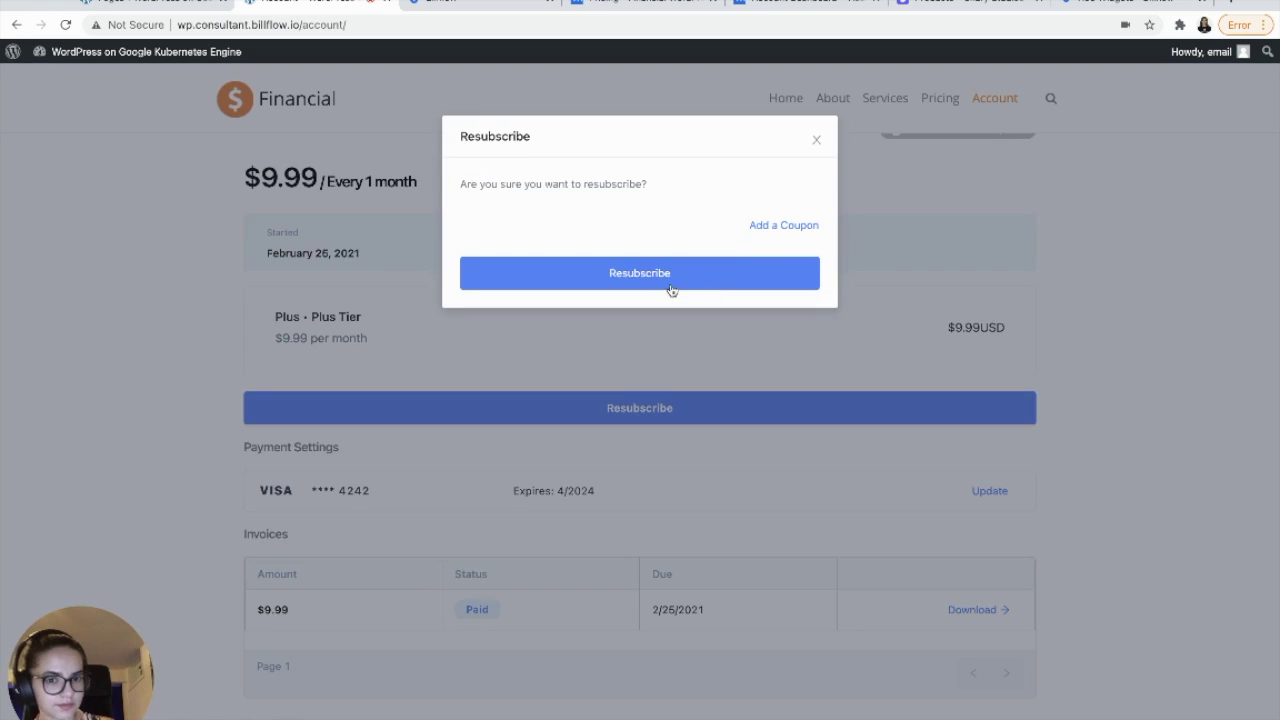
pyautogui.click(670, 285)
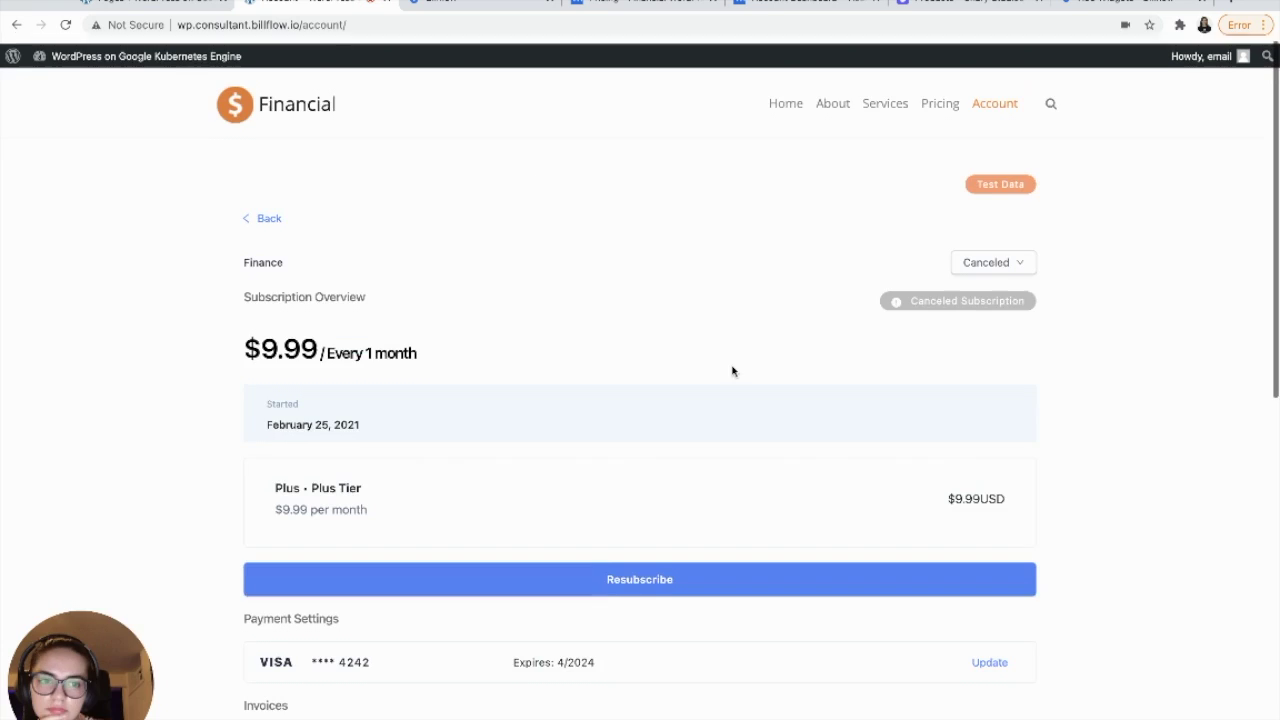
# - Check the active Finance subscription, then go to the Pricing page listing Basic, Plus and Premium
pyautogui.click(270, 213)
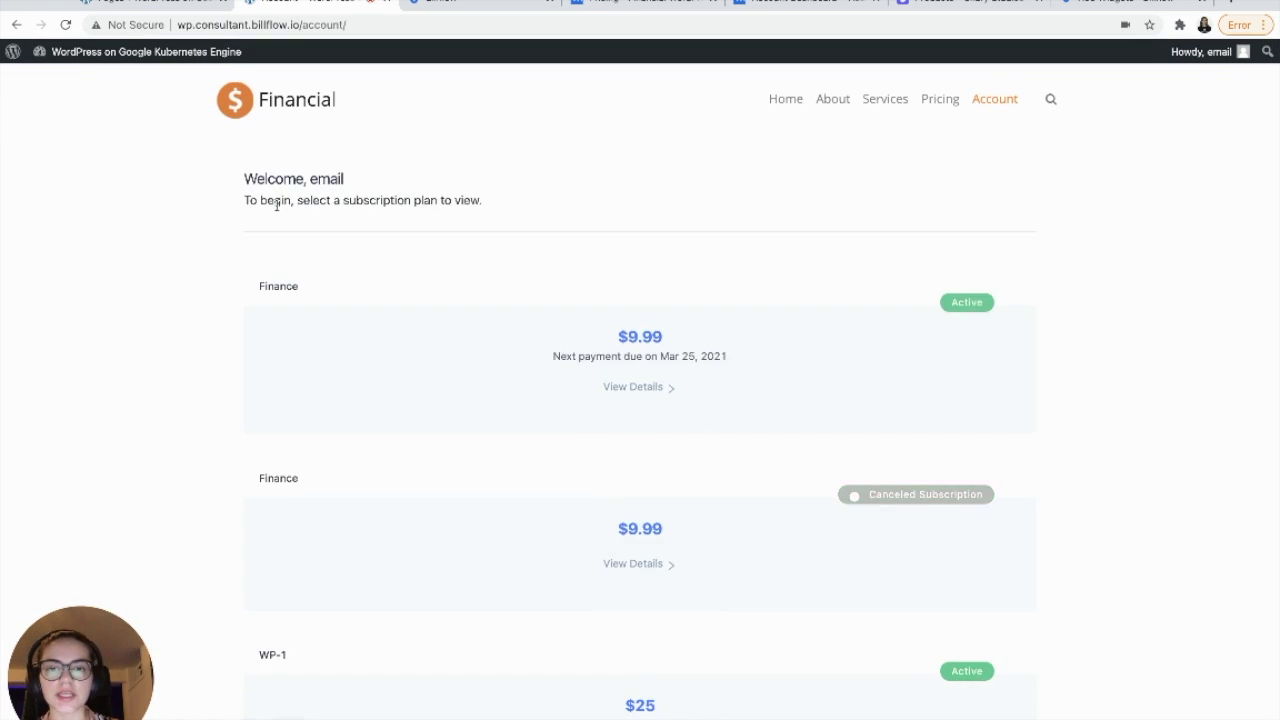
pyautogui.click(634, 390)
pyautogui.scroll(-2, 634, 397)
pyautogui.click(634, 404)
pyautogui.scroll(-5, 634, 394)
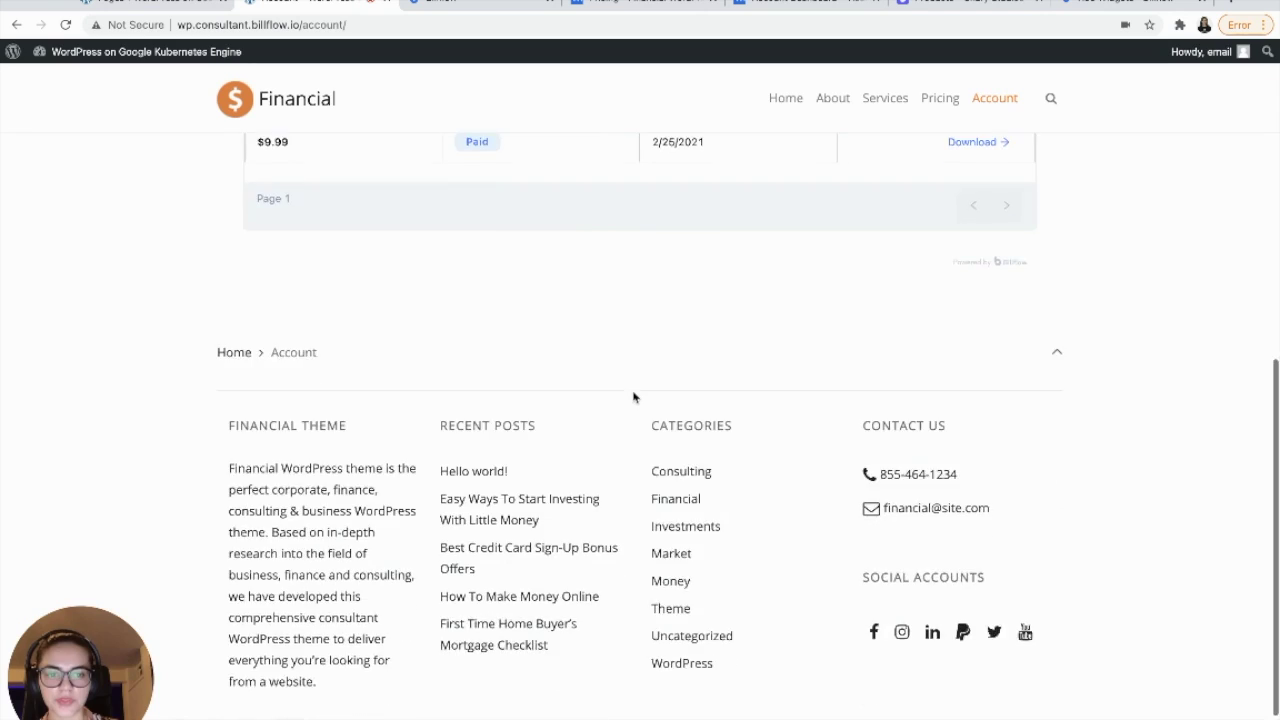
pyautogui.scroll(-8, 523, 494)
pyautogui.scroll(2, 523, 494)
pyautogui.scroll(2, 524, 497)
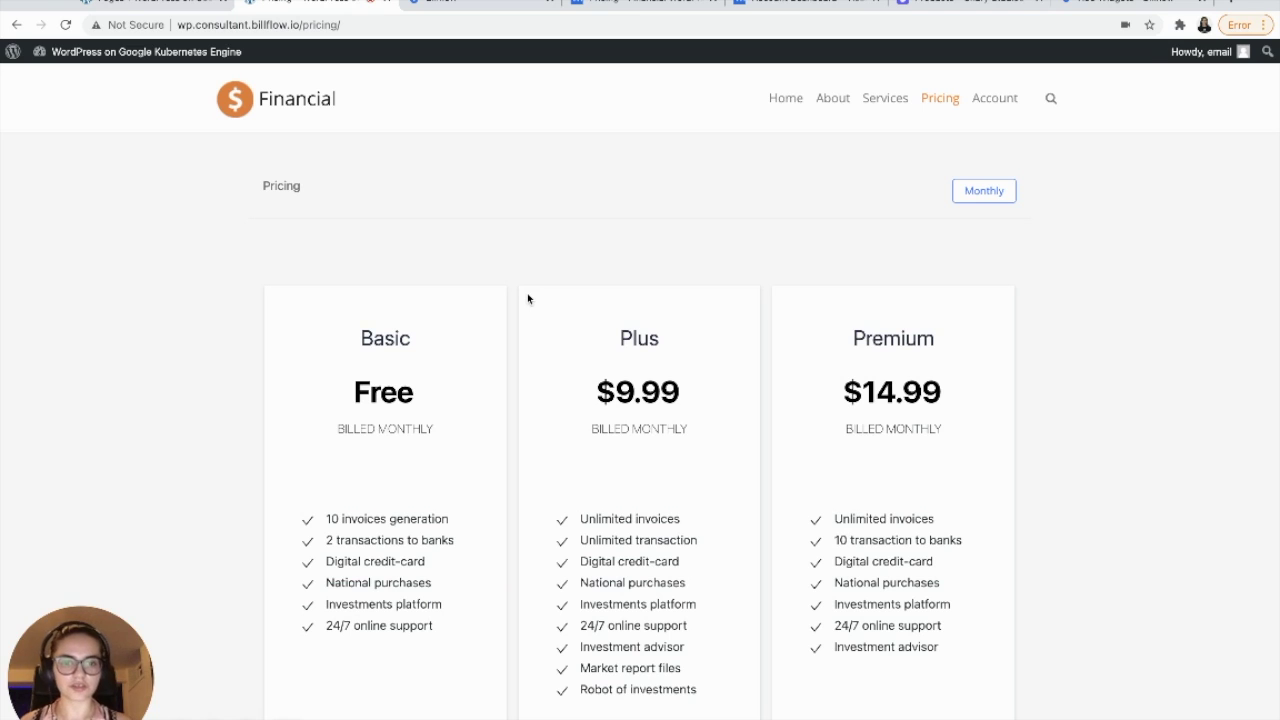
# - Scroll to the orange Billflow plan cards, where Premium $14.99 adds Market report files and Robot of investments
pyautogui.scroll(-3, 527, 298)
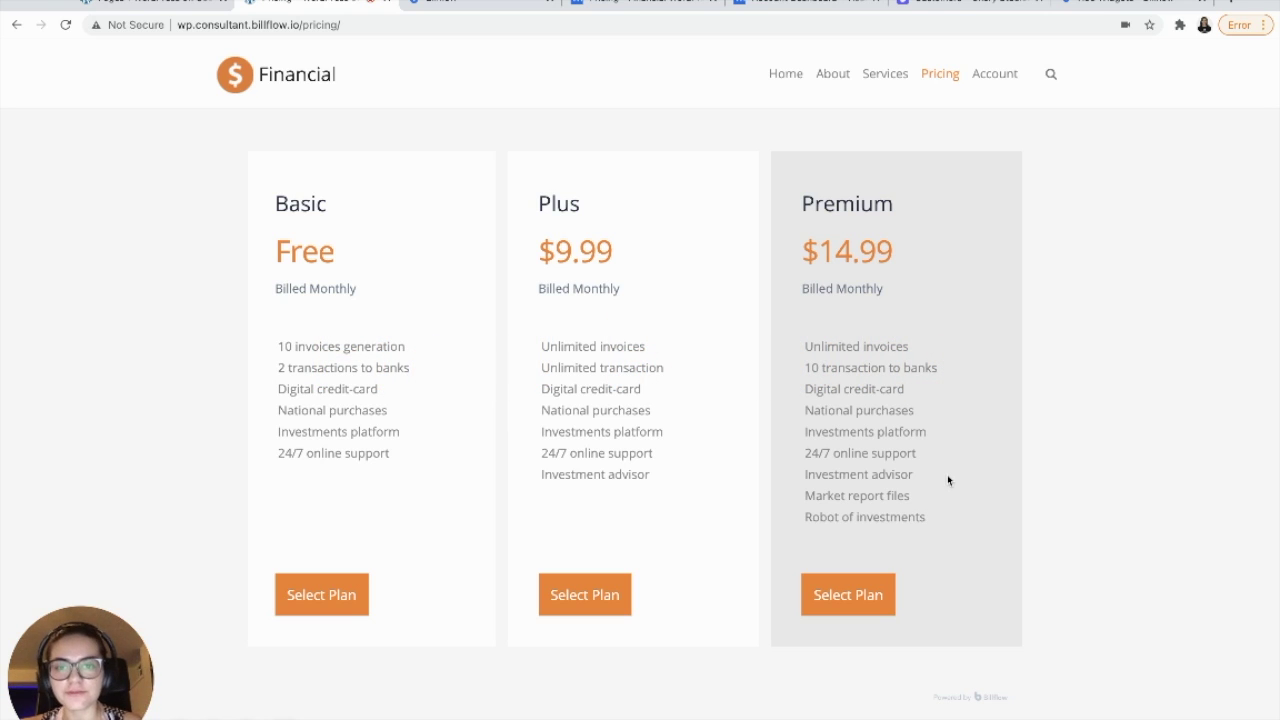
# - Sign up a new customer for the Plus plan using the copied test card, declining the save-password prompt
pyautogui.click(574, 597)
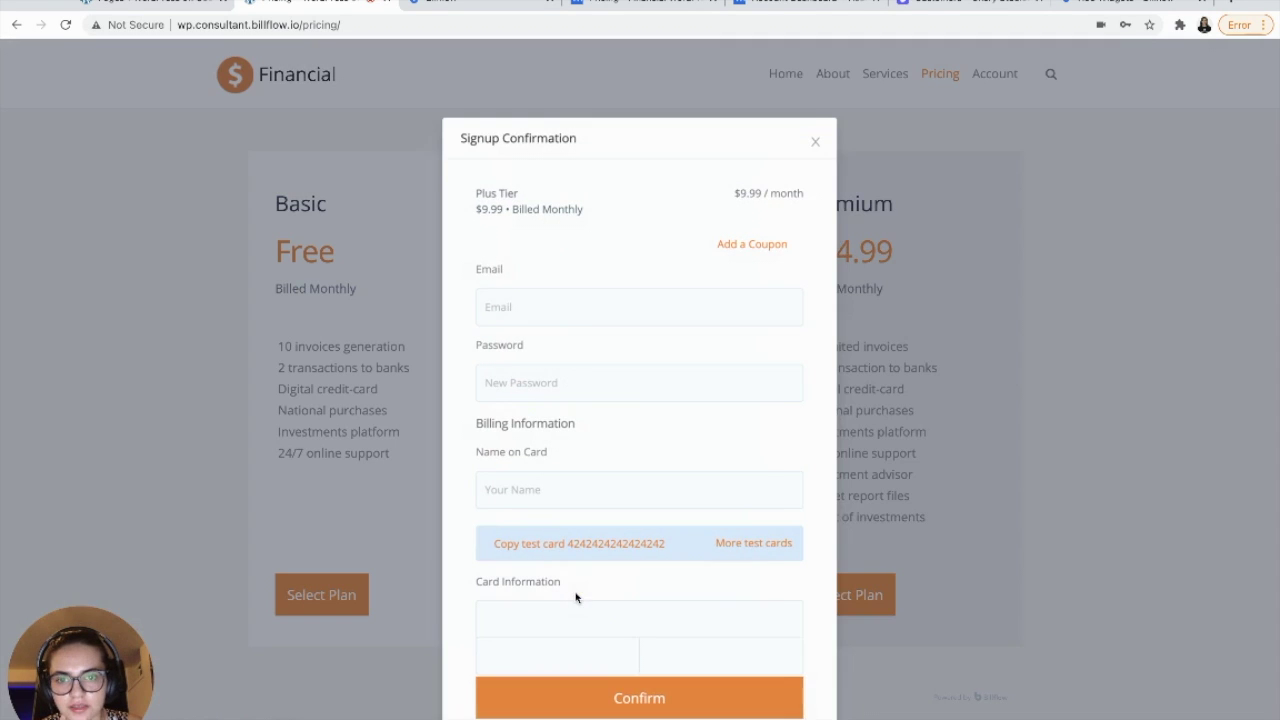
pyautogui.click(553, 318)
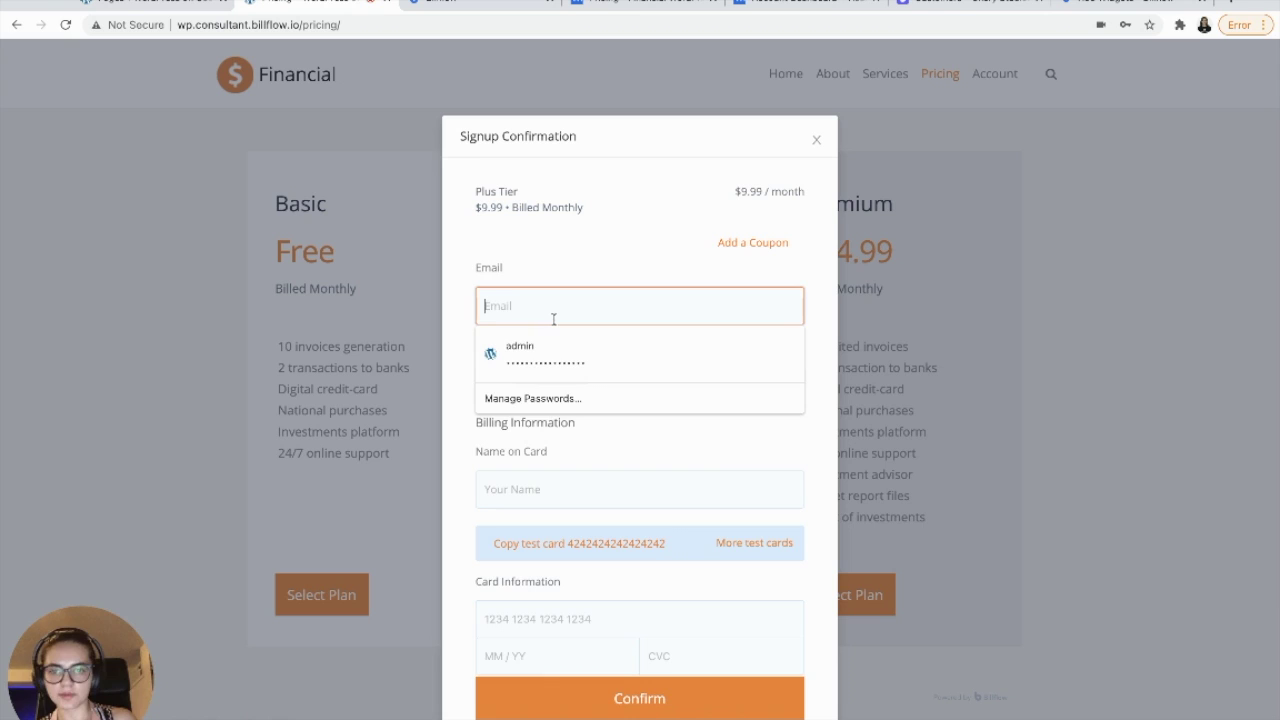
pyautogui.write('2323@email.com')
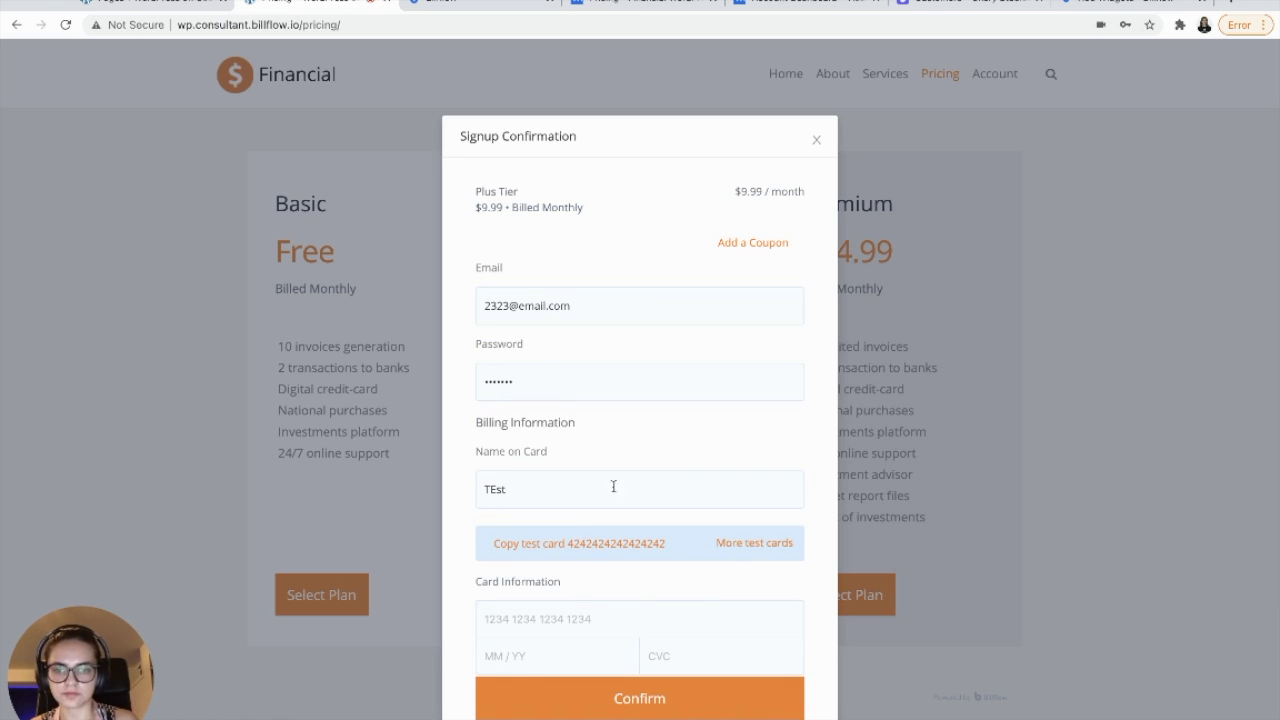
pyautogui.click(585, 543)
pyautogui.click(565, 615)
pyautogui.hotkey('ctrl', 'v')
pyautogui.write('0424424')
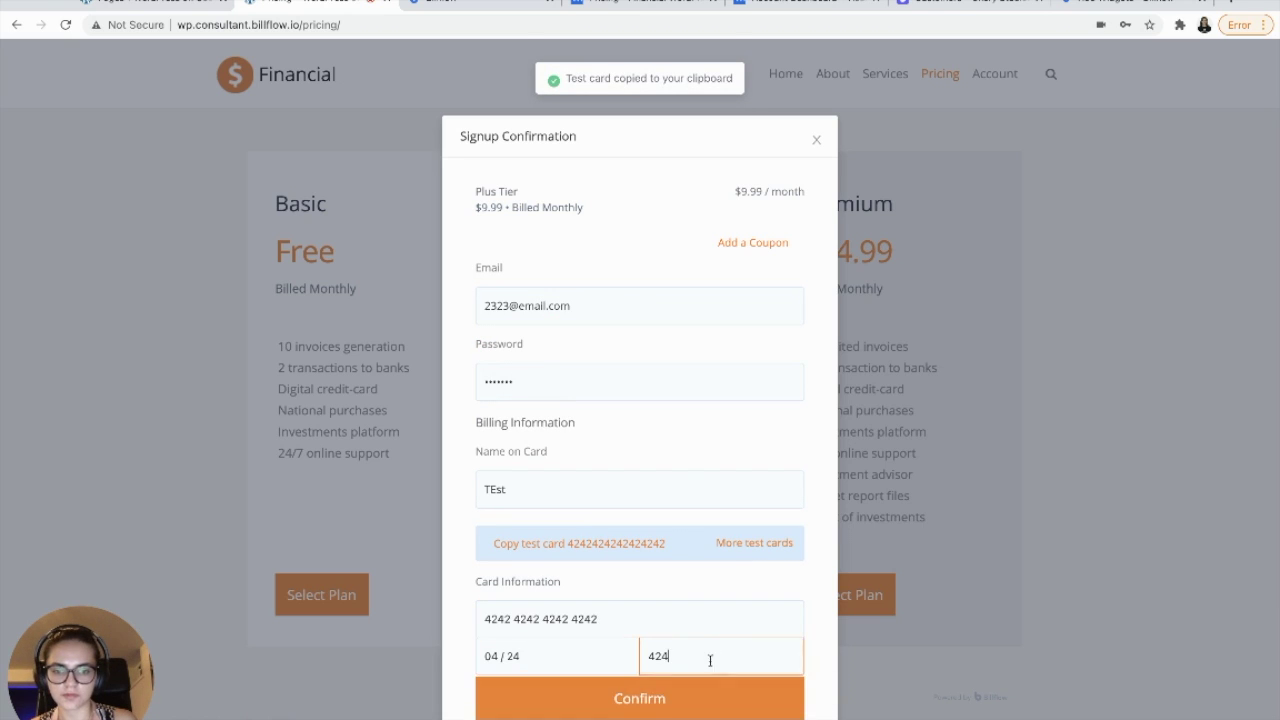
pyautogui.click(637, 699)
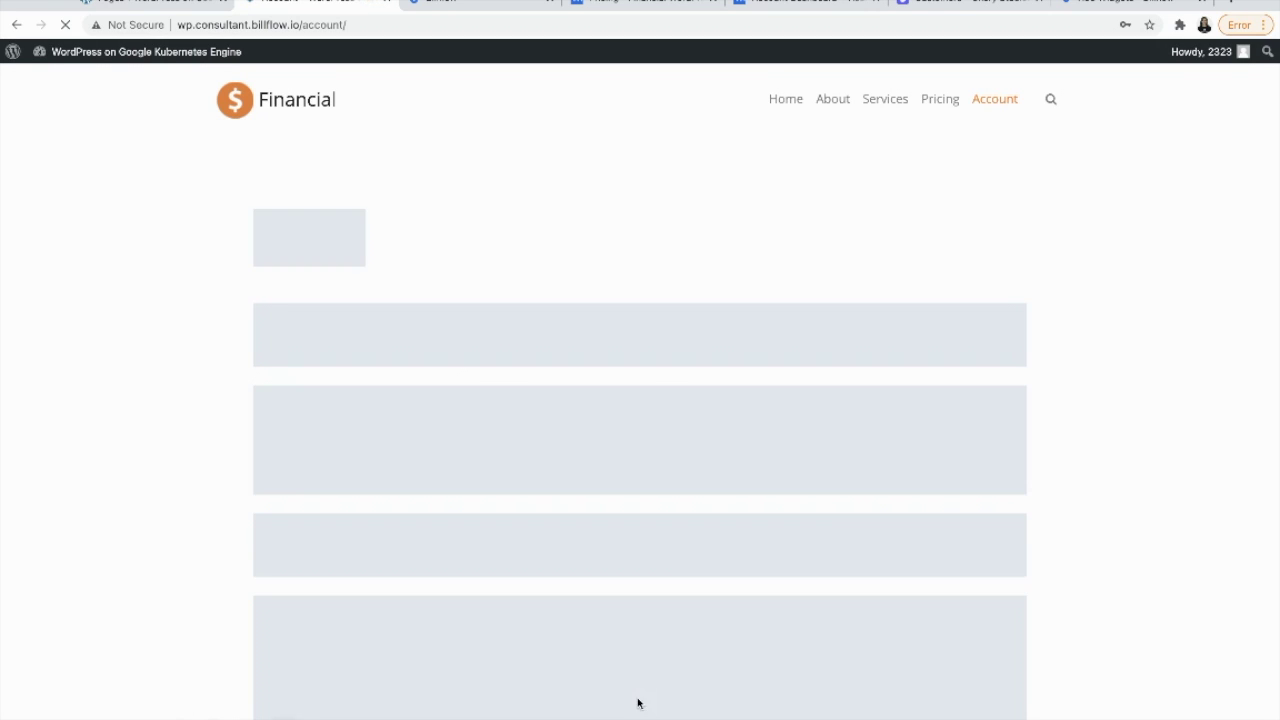
pyautogui.click(1038, 392)
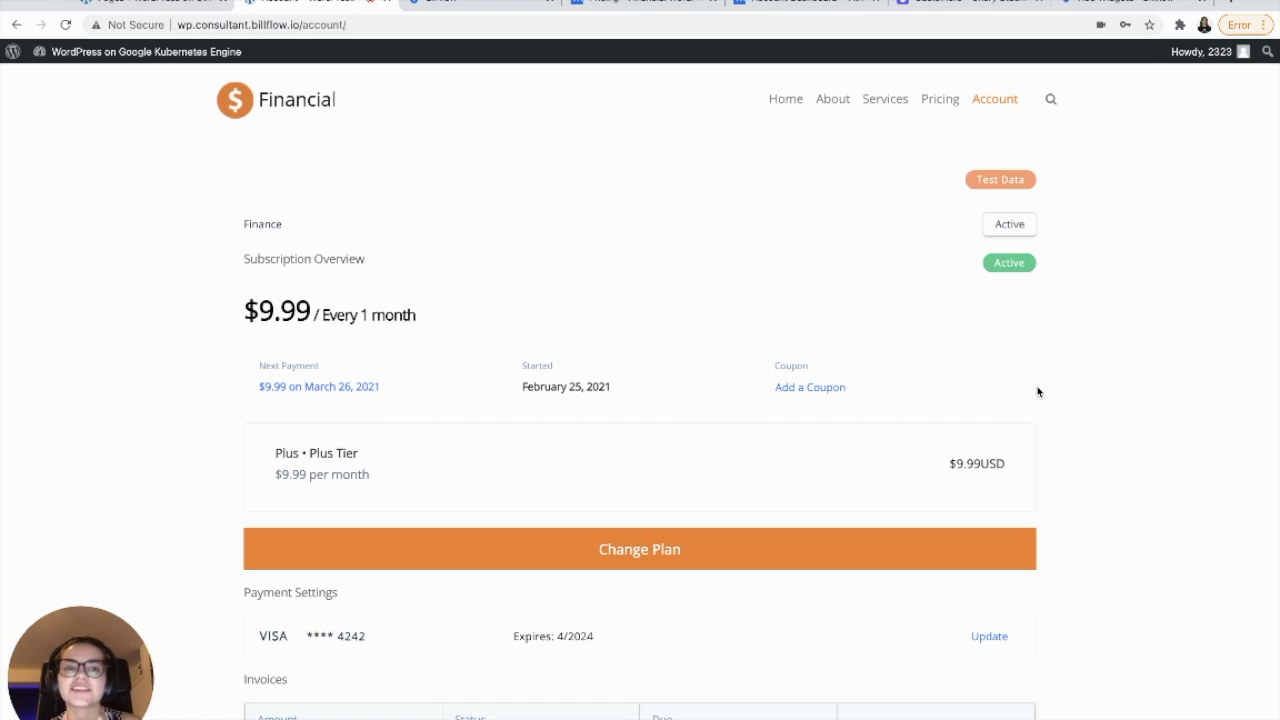
# - Open Change Plan on the active $9.99 Plus subscription and try selecting the free Basic plan
pyautogui.scroll(-2, 740, 334)
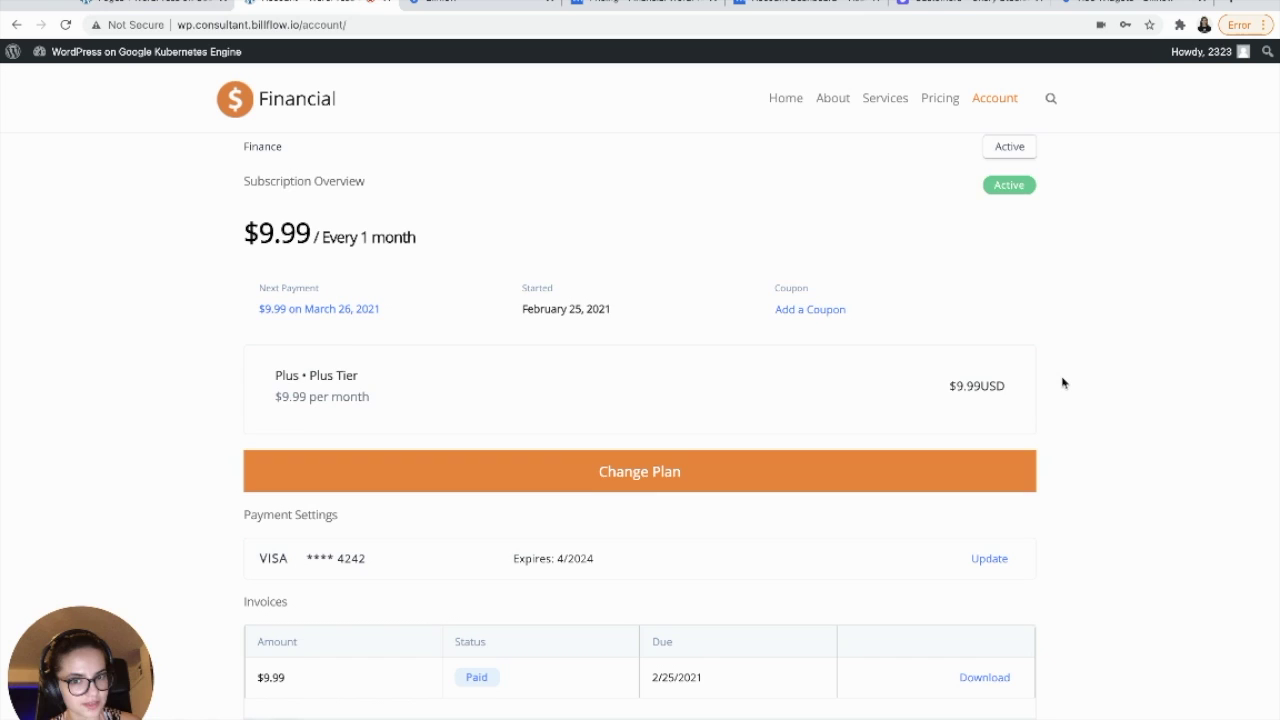
pyautogui.scroll(-3, 1063, 383)
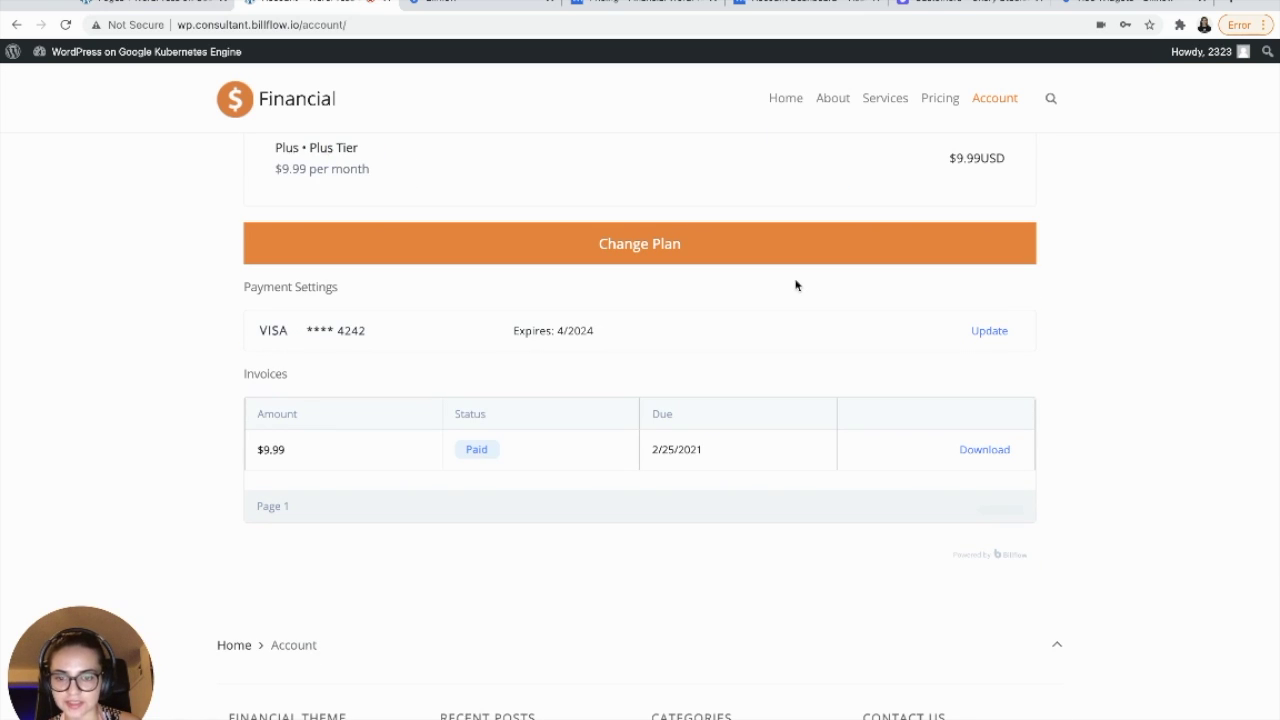
pyautogui.click(607, 243)
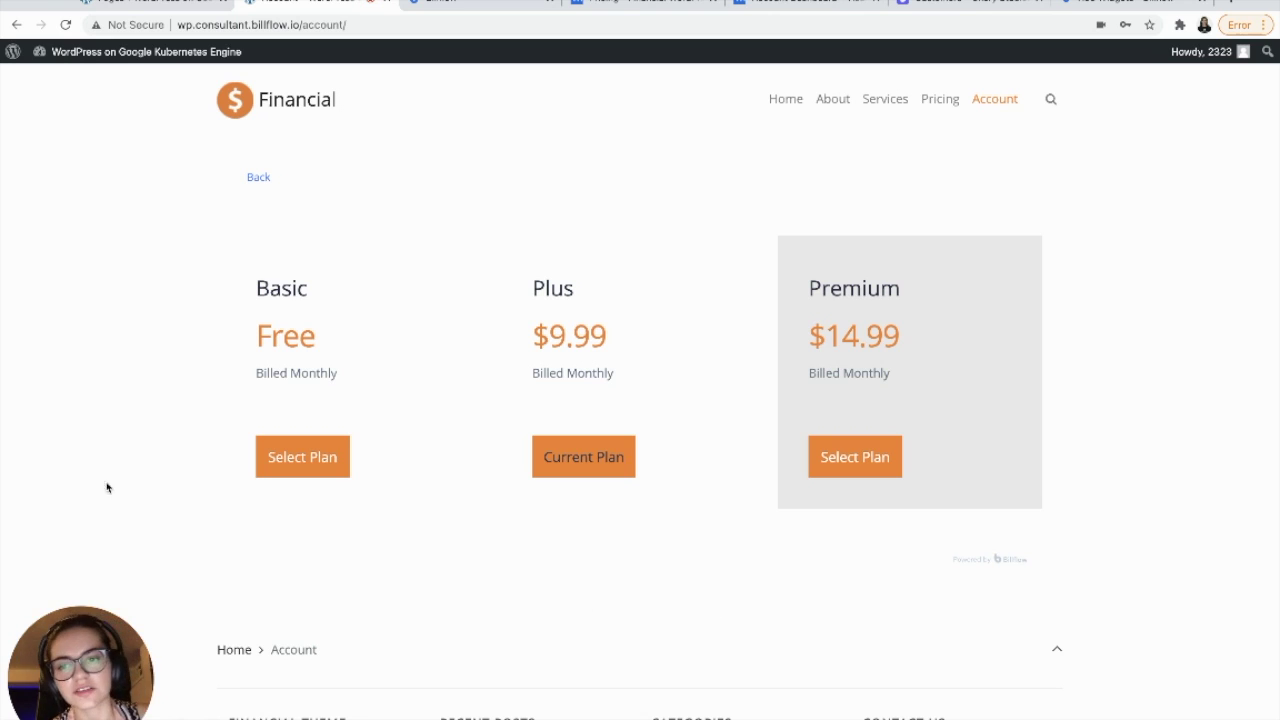
pyautogui.click(306, 458)
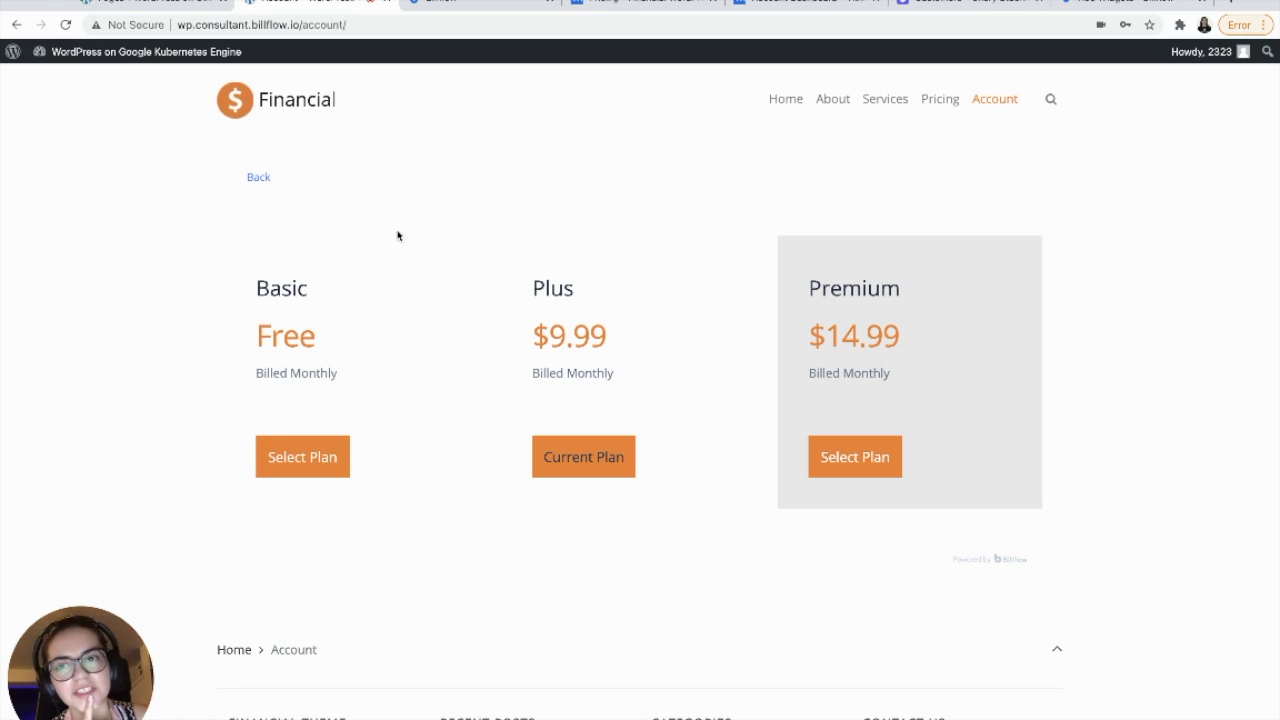
pyautogui.click(260, 176)
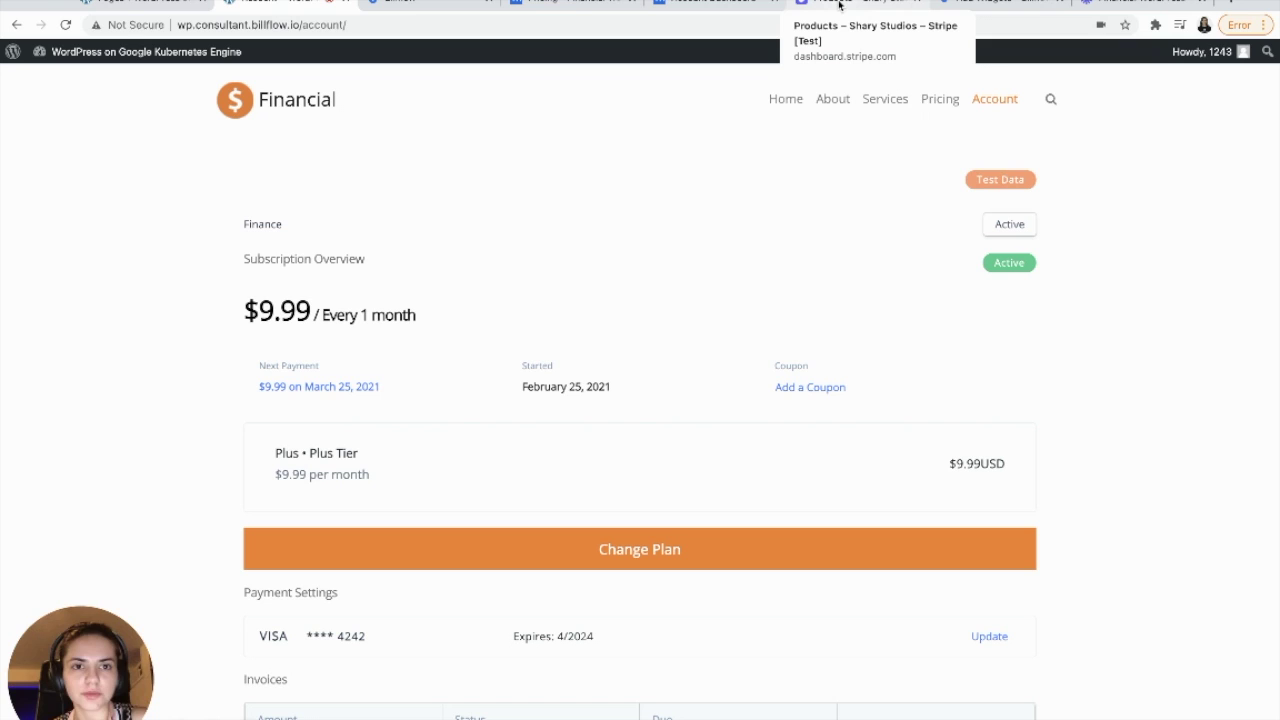
# - In Stripe Customers, confirm the newest customer's active Plus subscription and $9.99 payment, then return to WordPress
pyautogui.click(840, 5)
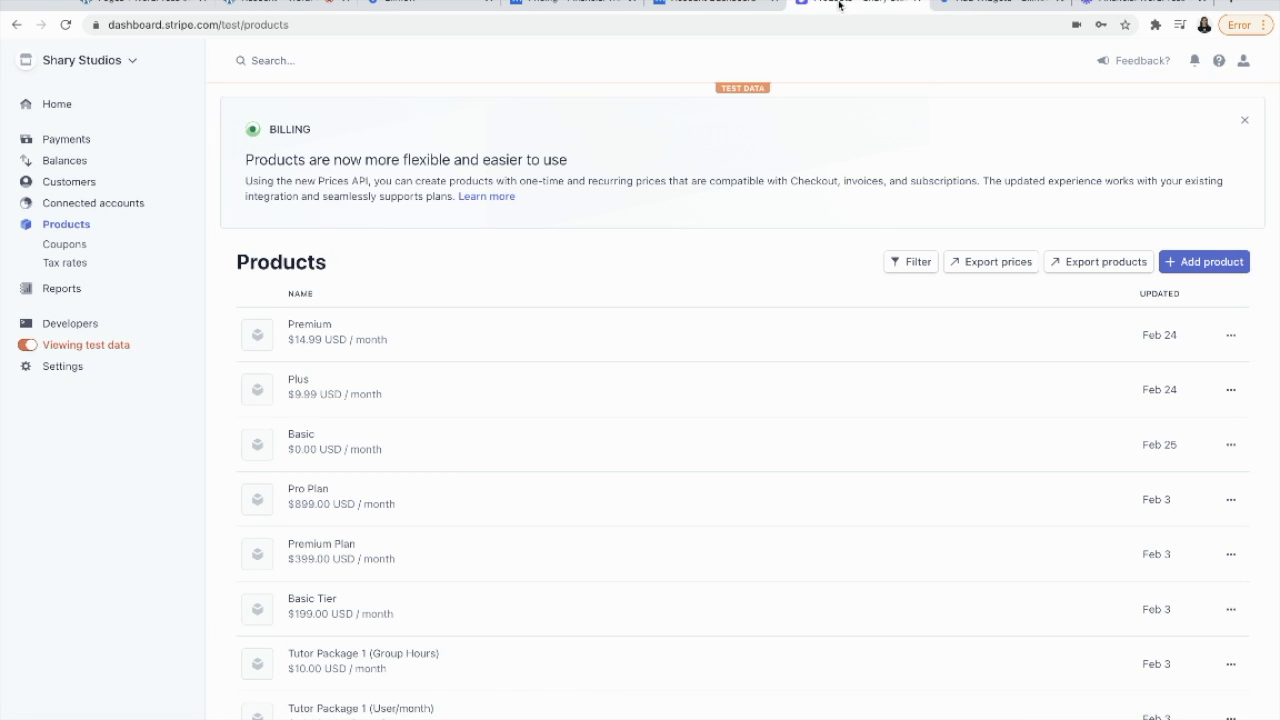
pyautogui.click(68, 184)
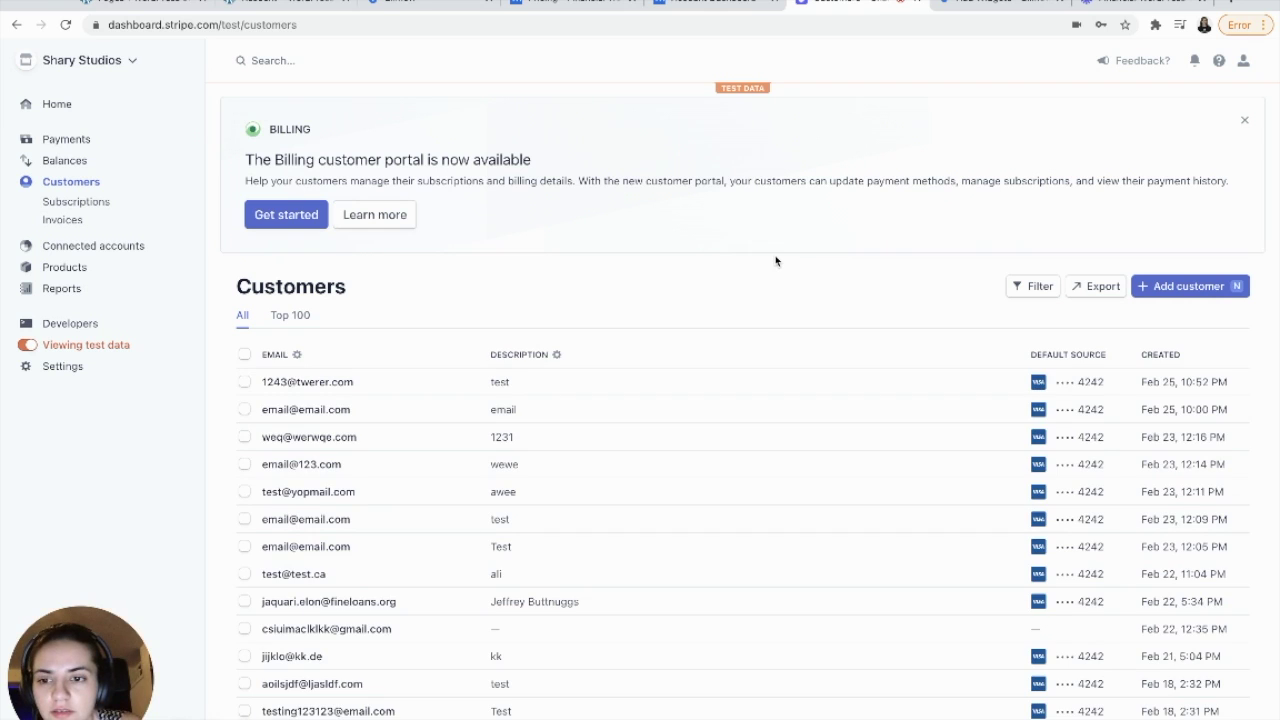
pyautogui.click(284, 383)
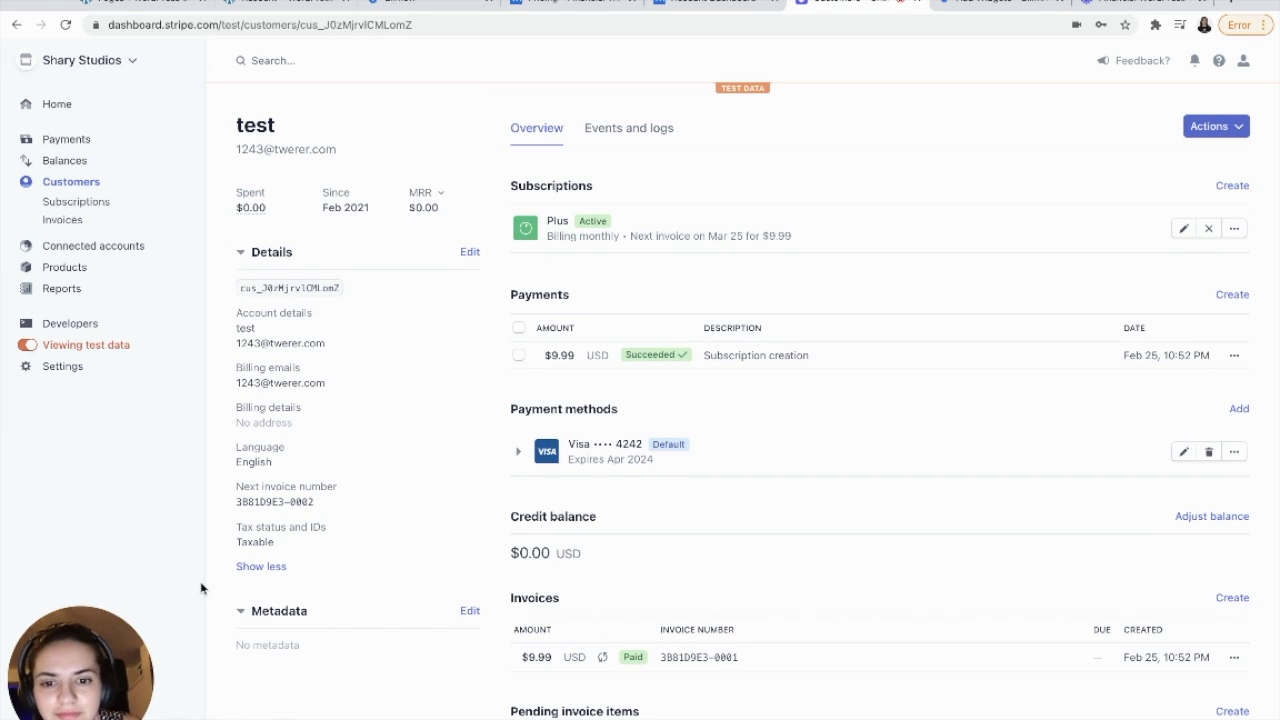
pyautogui.click(270, 4)
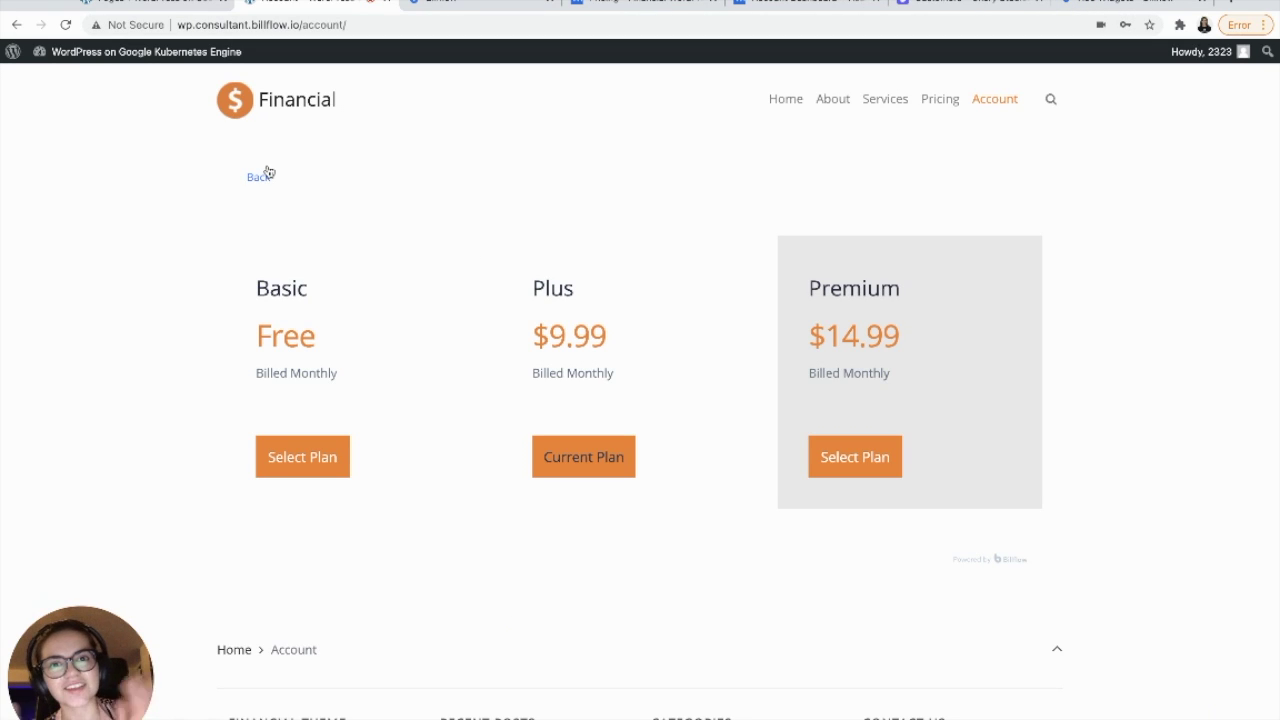